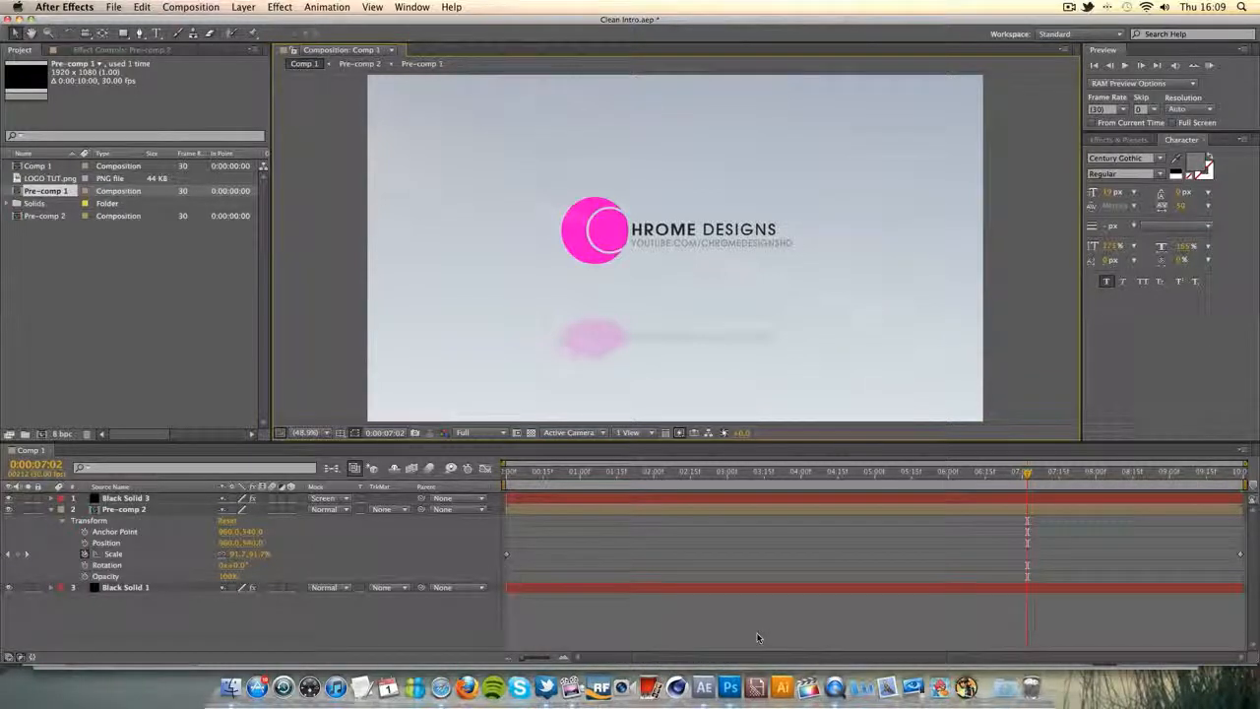
Switch to QuickTime Player, play through Tutorial Preview.mov with parts of the logo animation replayed, and minimize the movie.
click(835, 687)
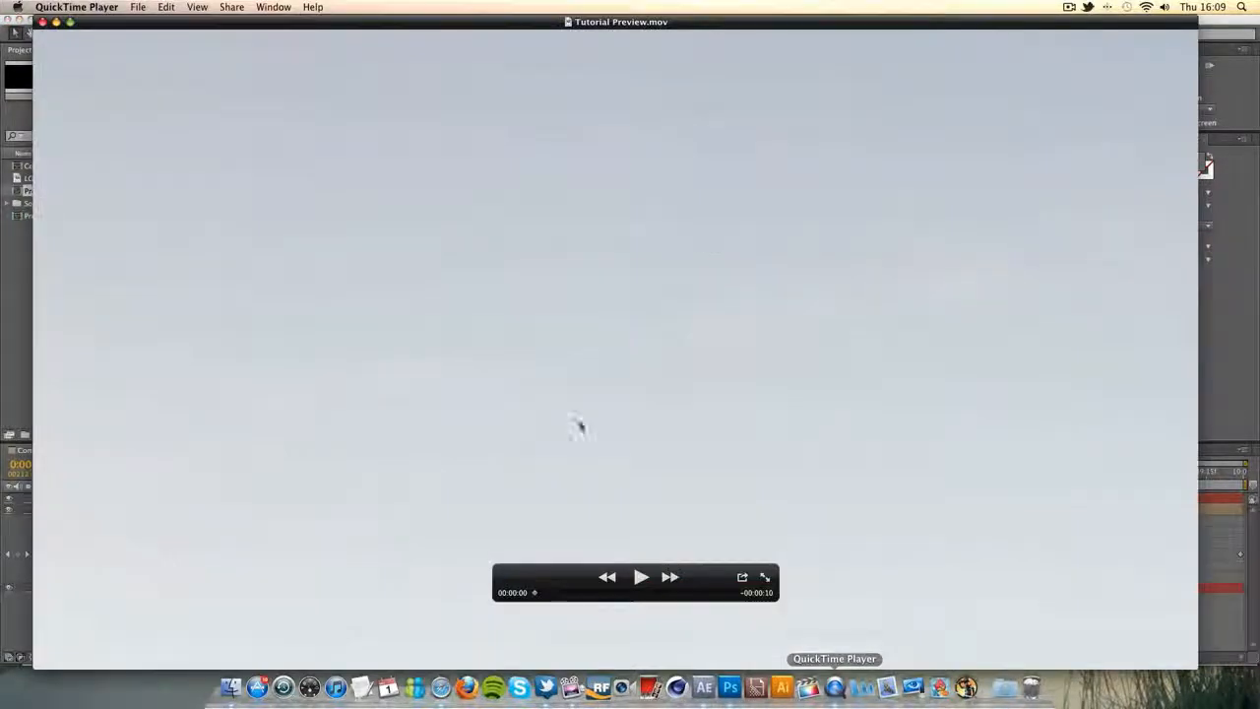
click(645, 579)
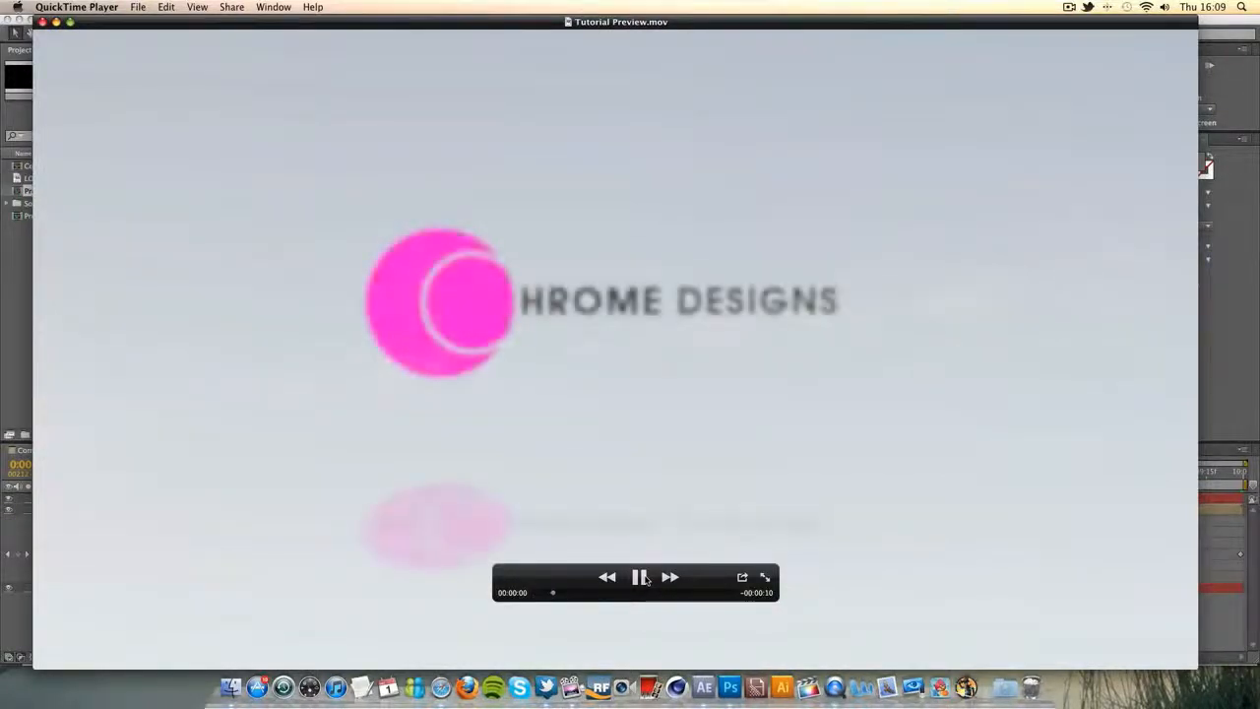
drag(719, 582, 720, 654)
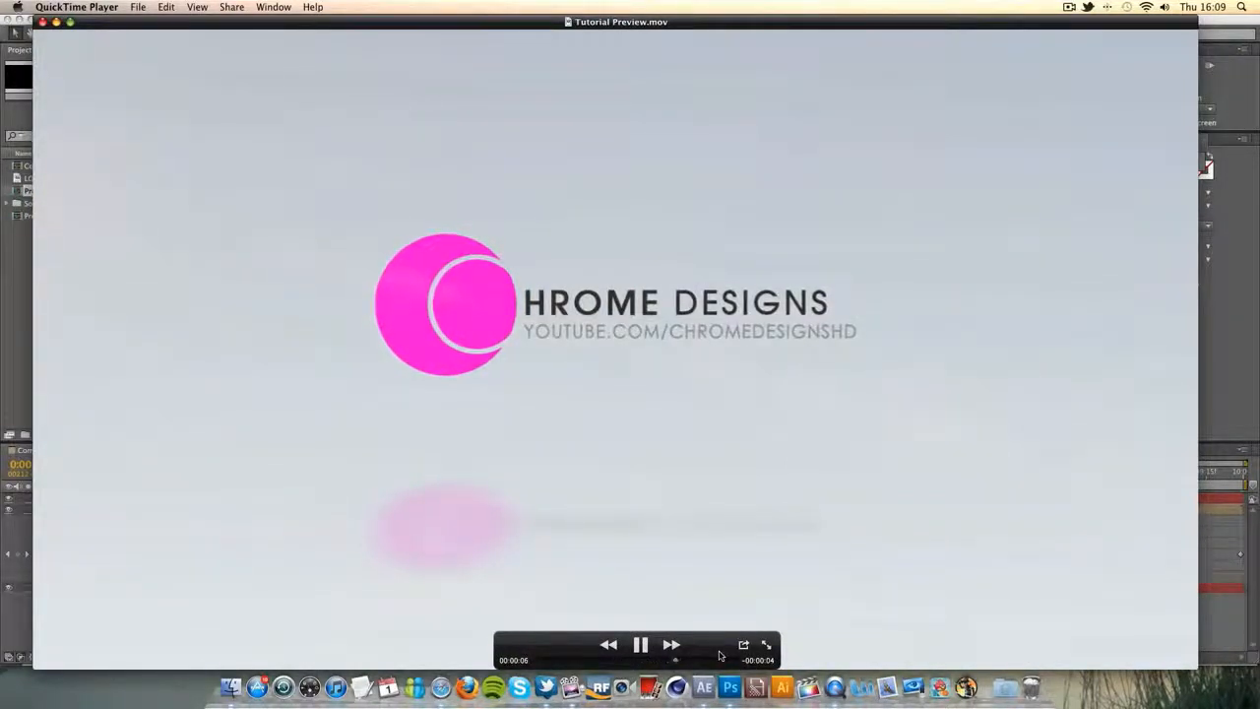
click(642, 646)
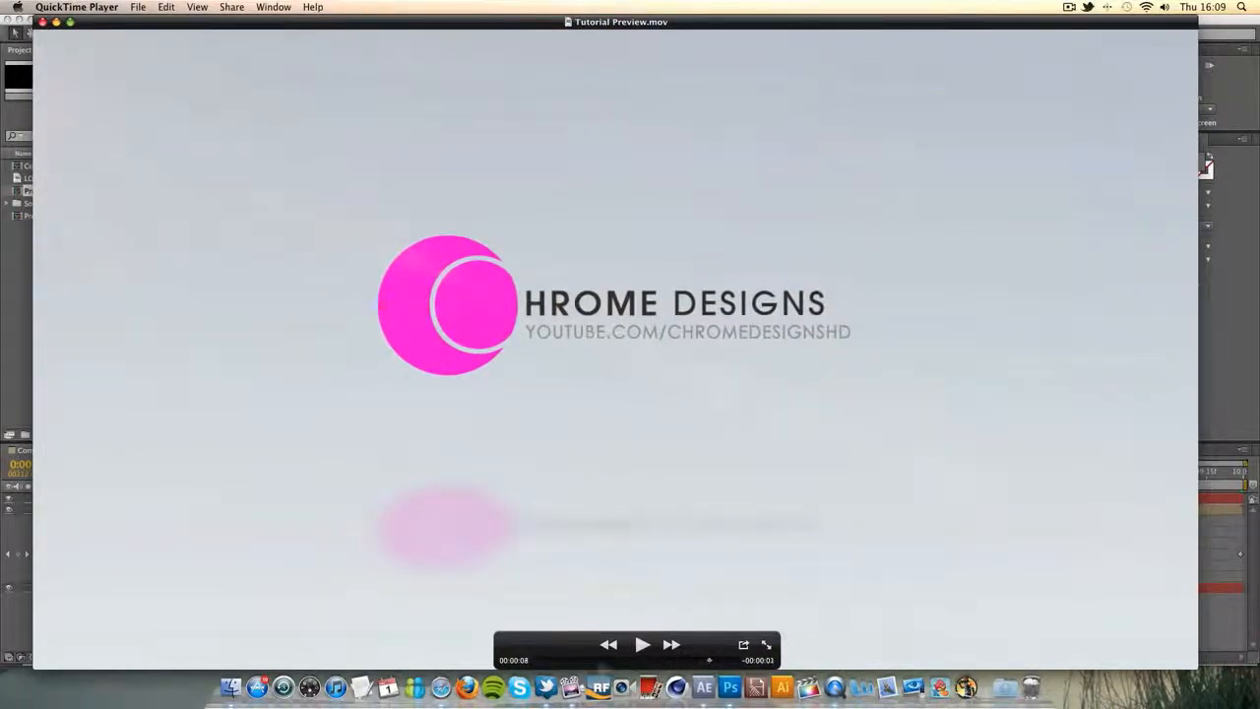
drag(591, 660, 532, 660)
click(643, 645)
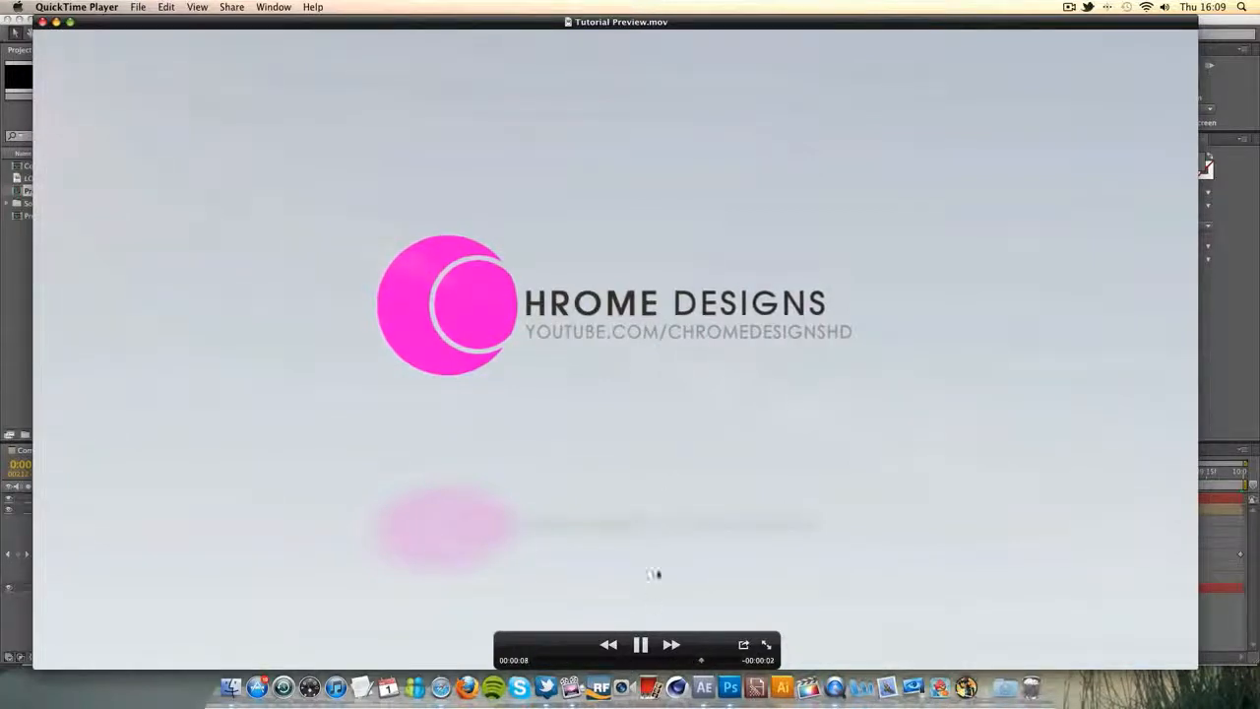
click(662, 661)
drag(647, 660, 630, 661)
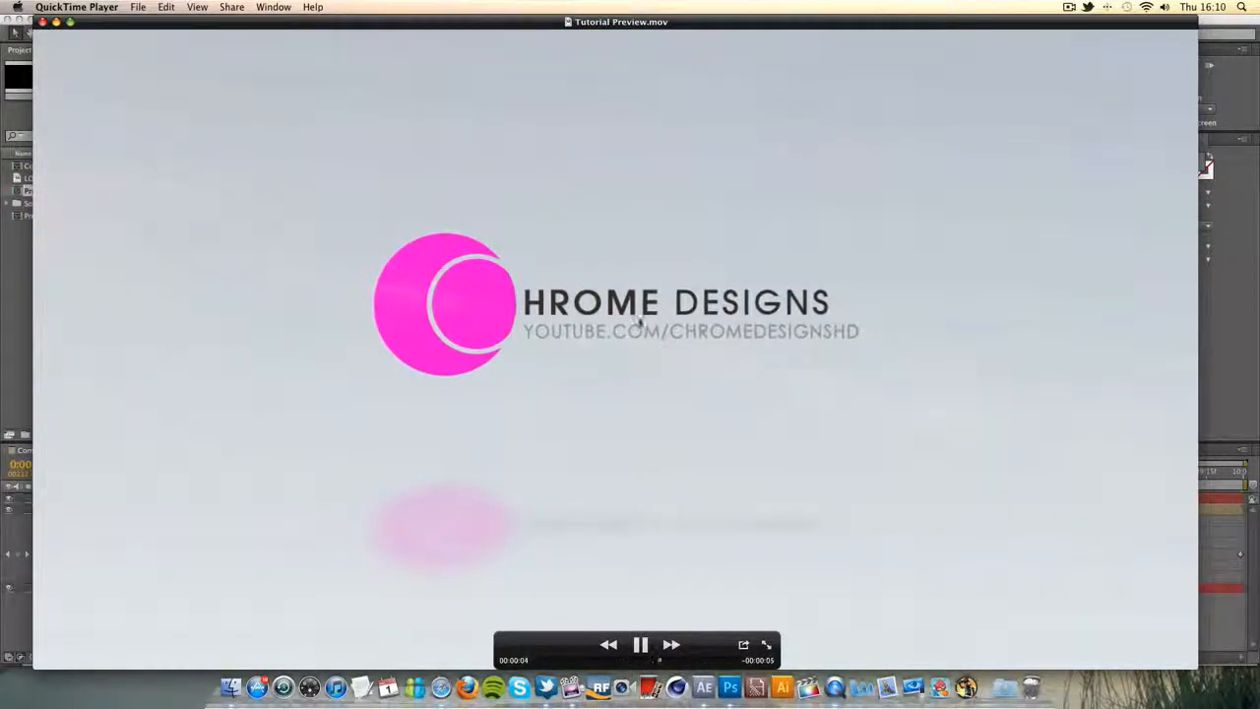
click(641, 644)
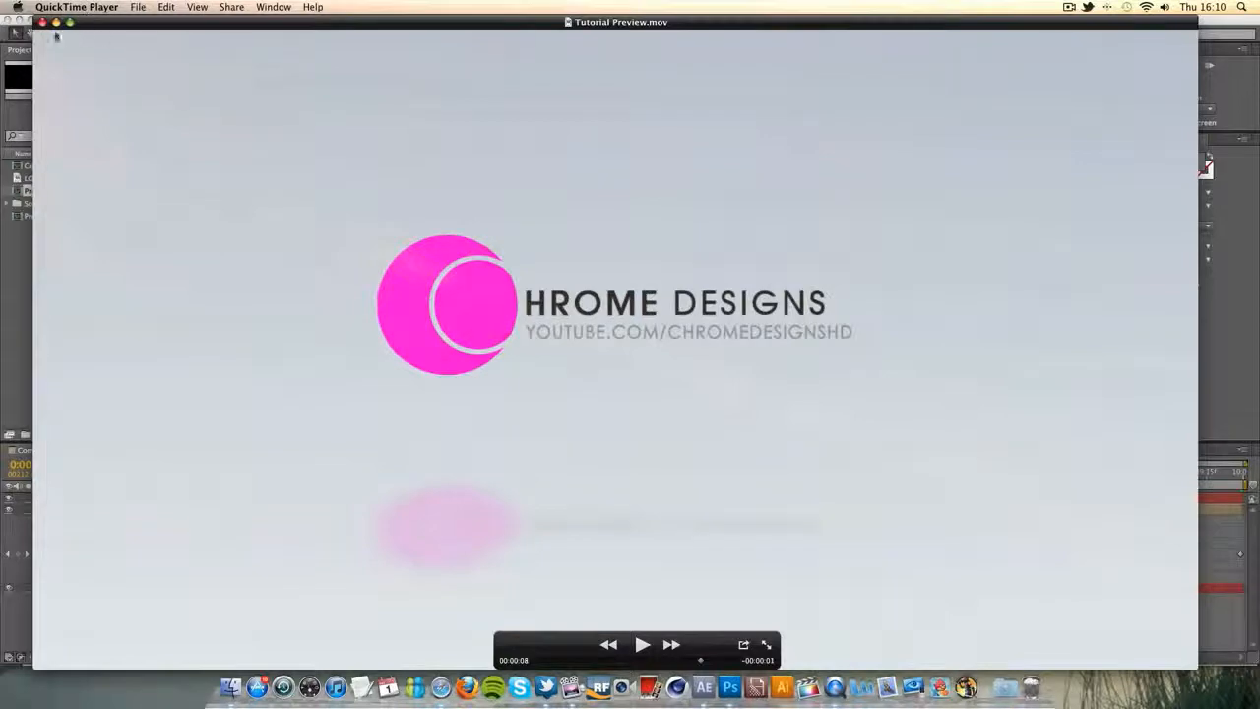
click(57, 21)
Switch to Photoshop and examine how logo.psd is built from the HROME DESIGNS text layer and the pink circle on Layer 1.
click(710, 694)
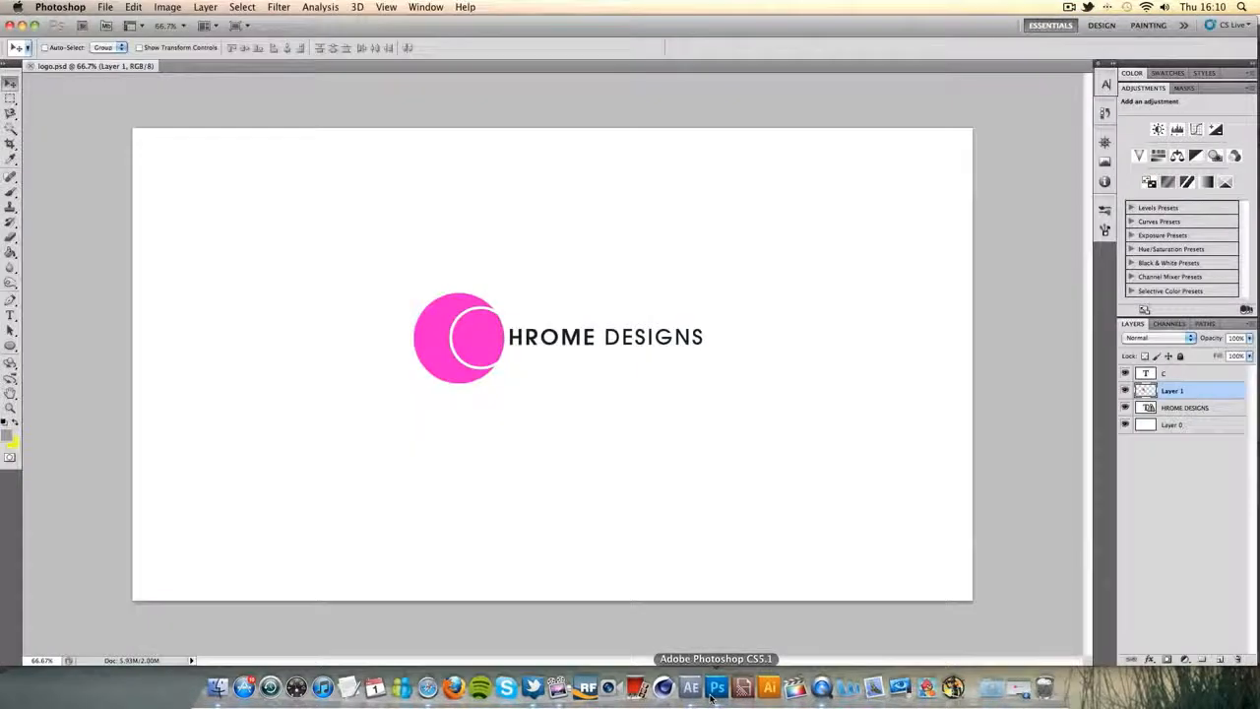
click(1194, 414)
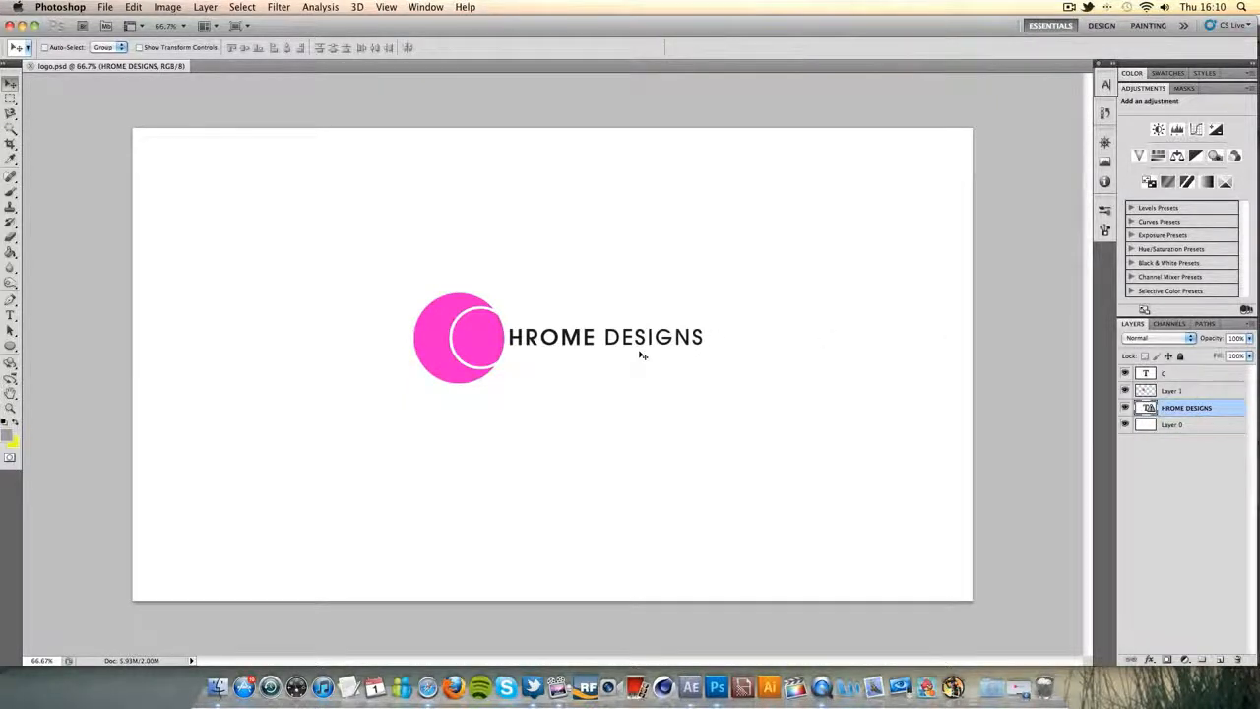
click(1158, 394)
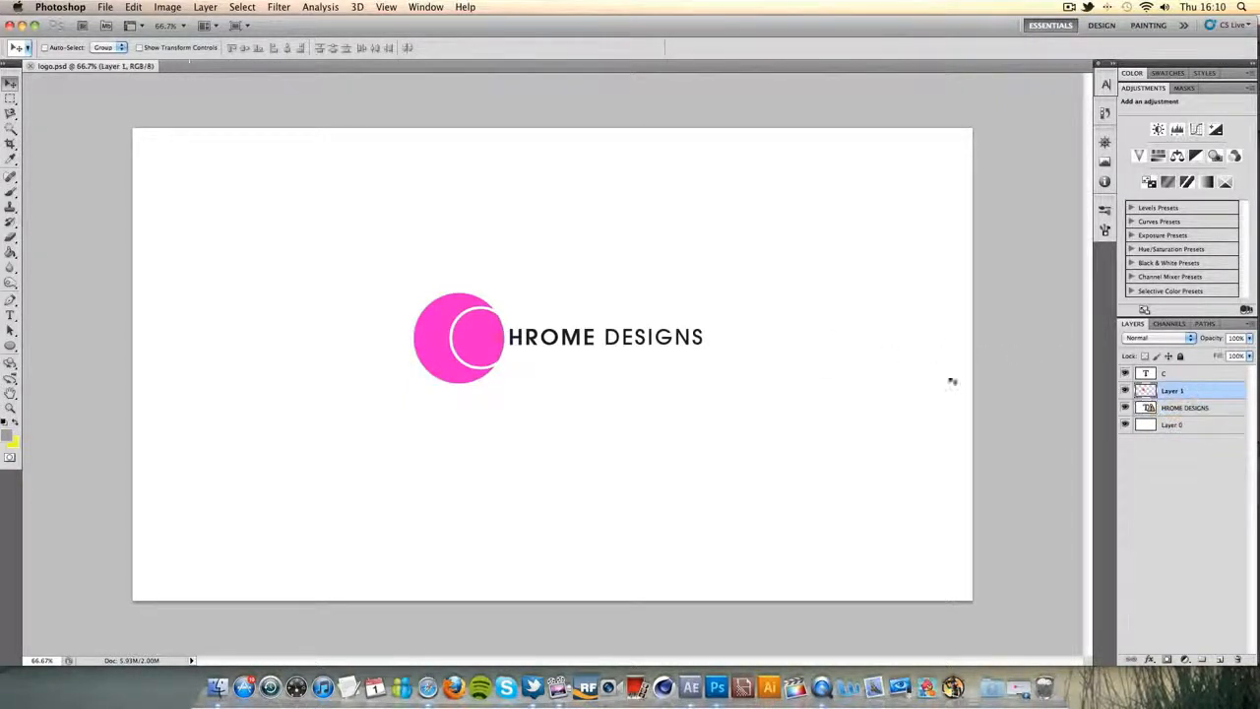
click(11, 344)
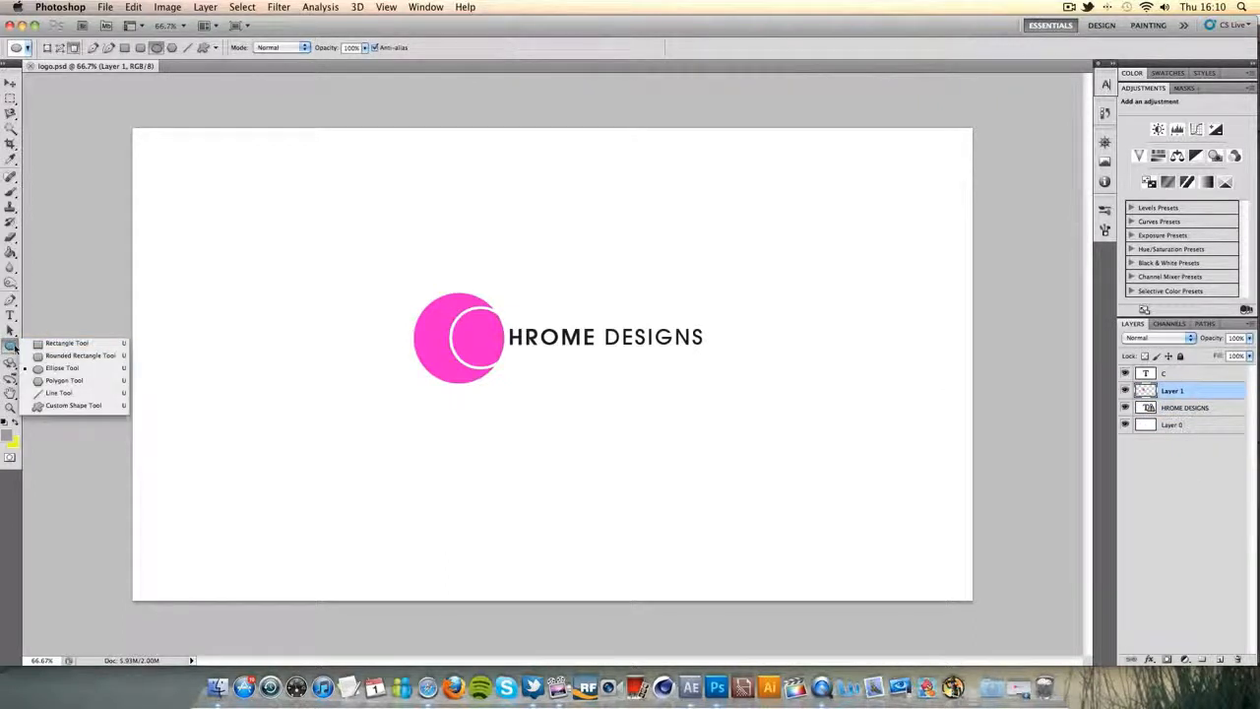
Nudge the C text slightly over the pink circle and merge the C layer with Layer 1.
click(1180, 374)
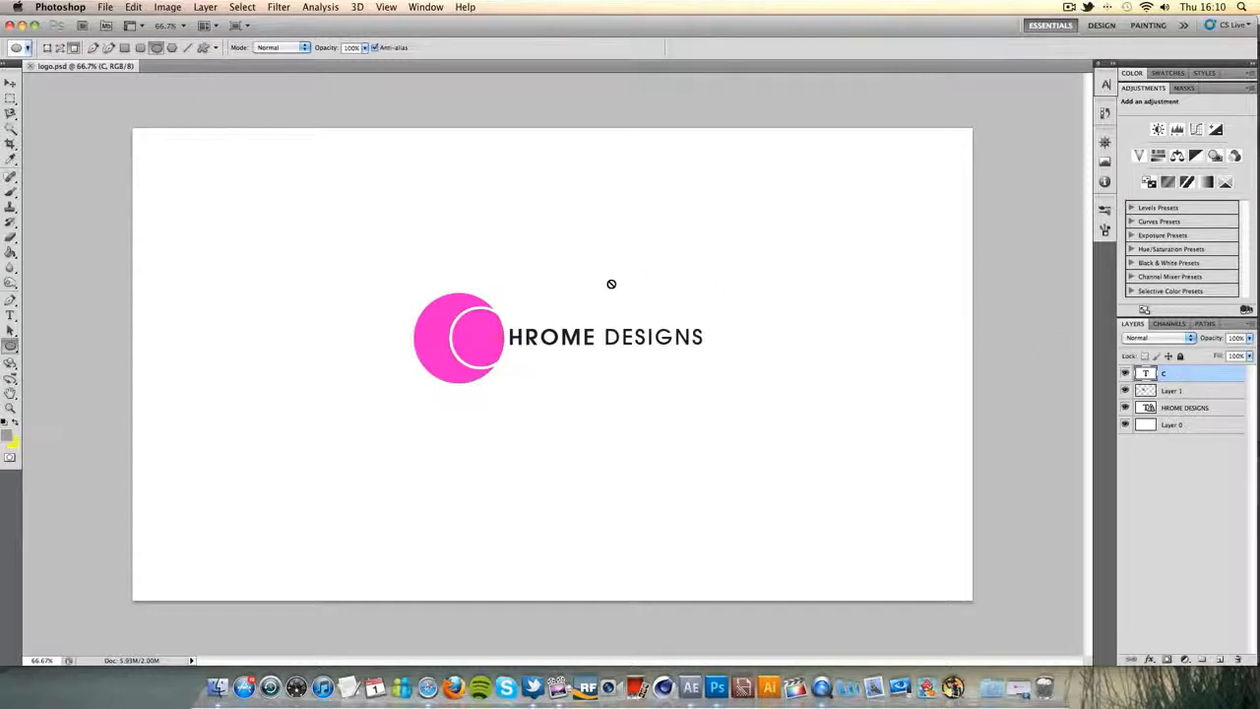
click(11, 83)
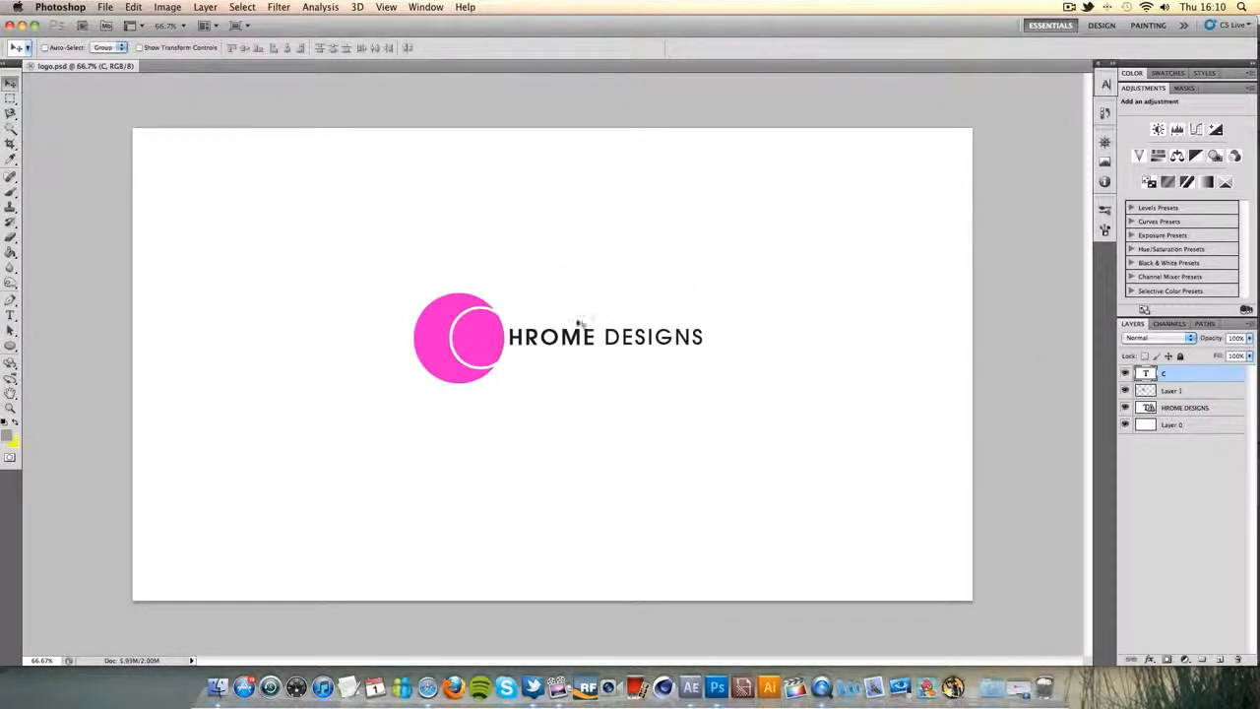
drag(473, 360, 458, 360)
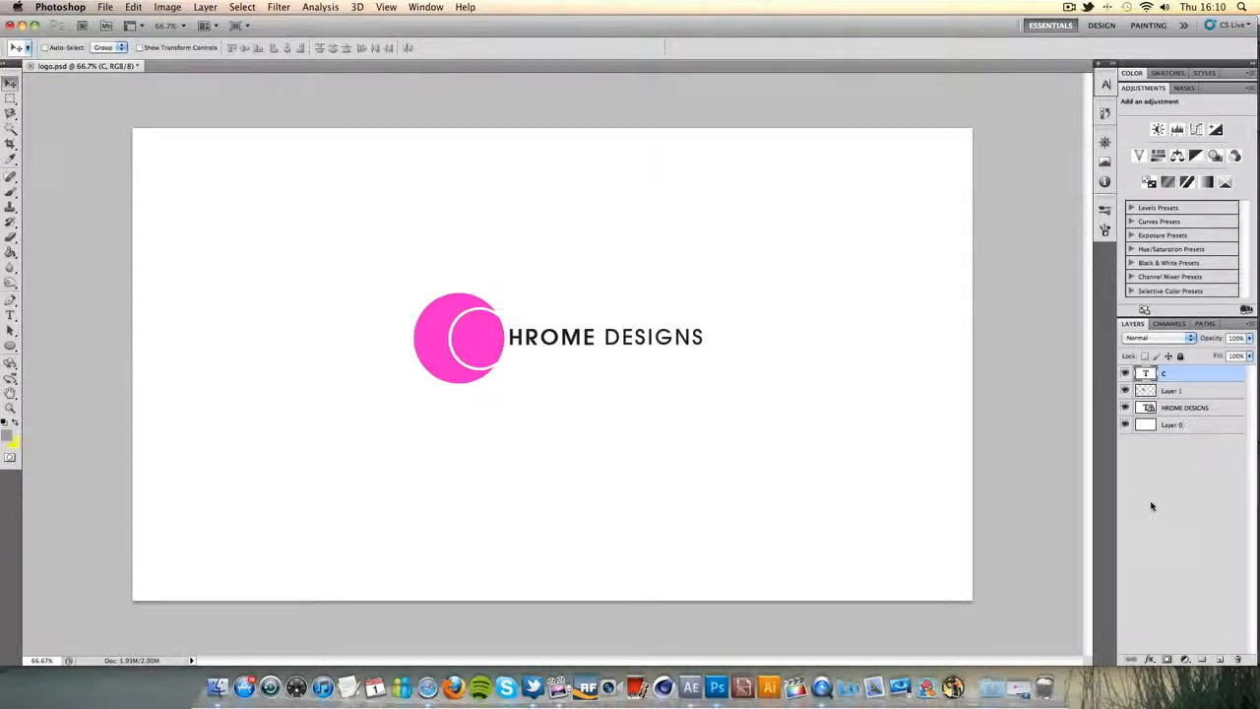
shift+click(1205, 398)
right_click(1205, 396)
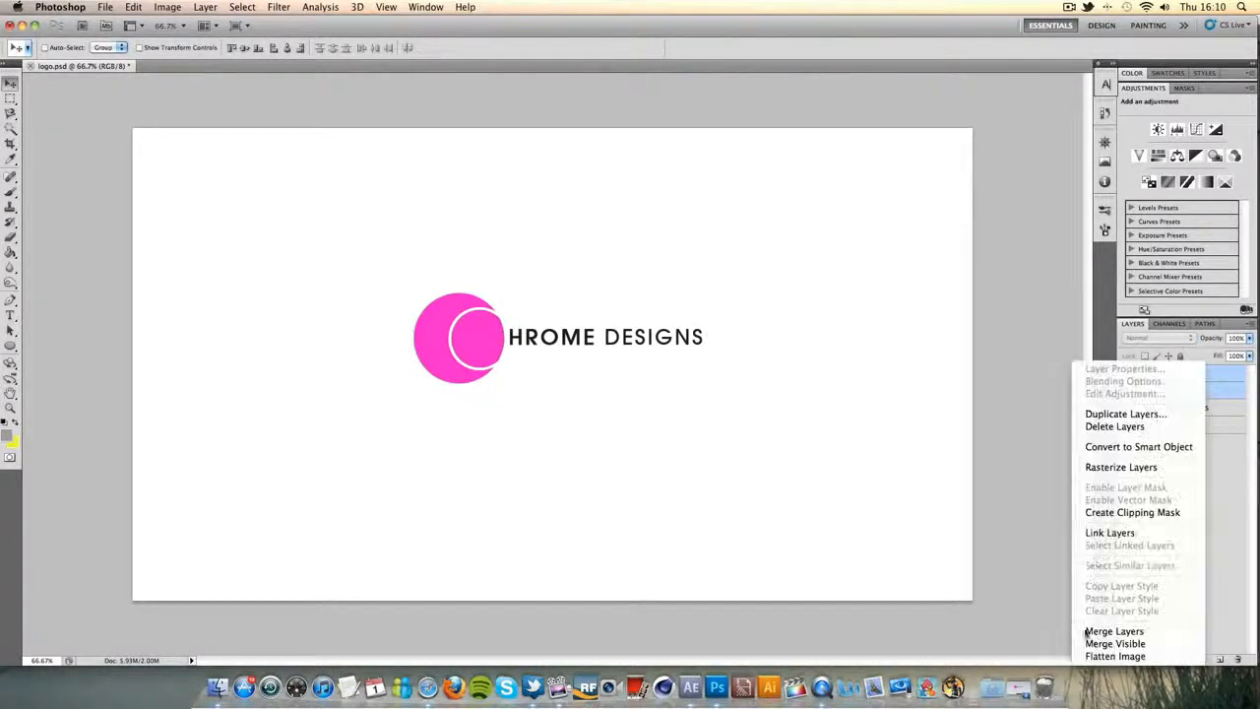
click(1098, 631)
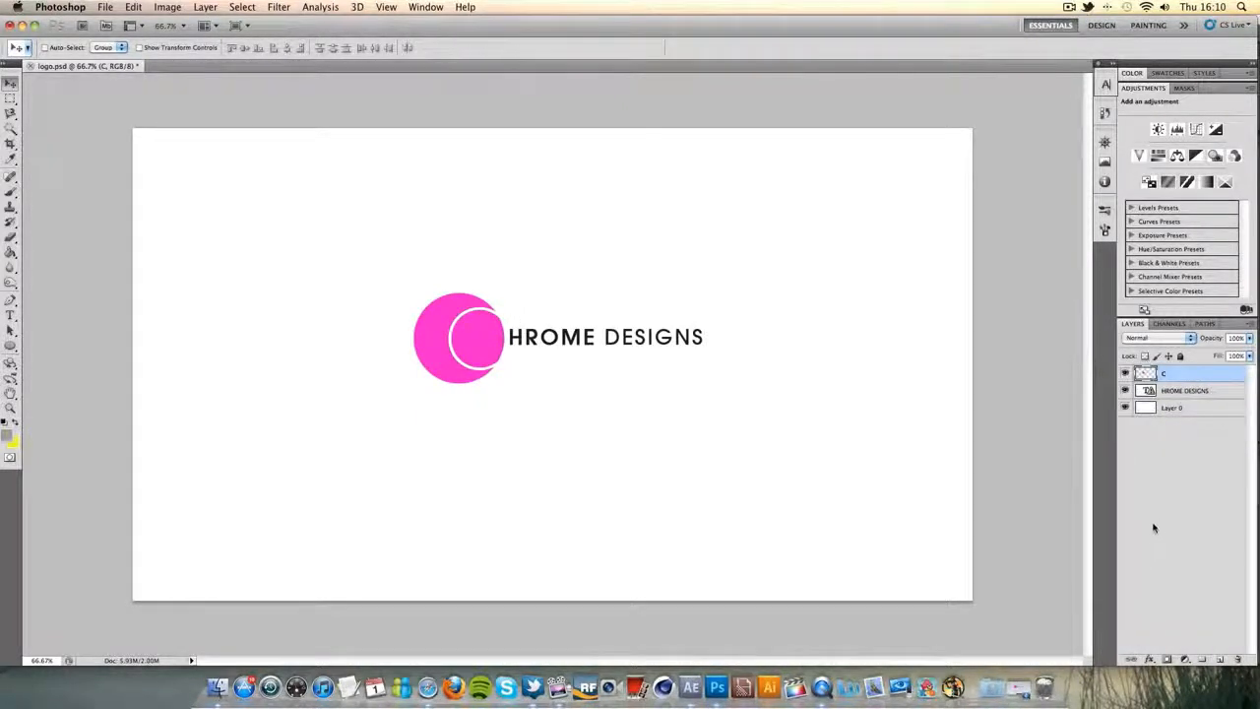
Select the white C outline with the Magic Wand tool and clear the selection.
click(10, 128)
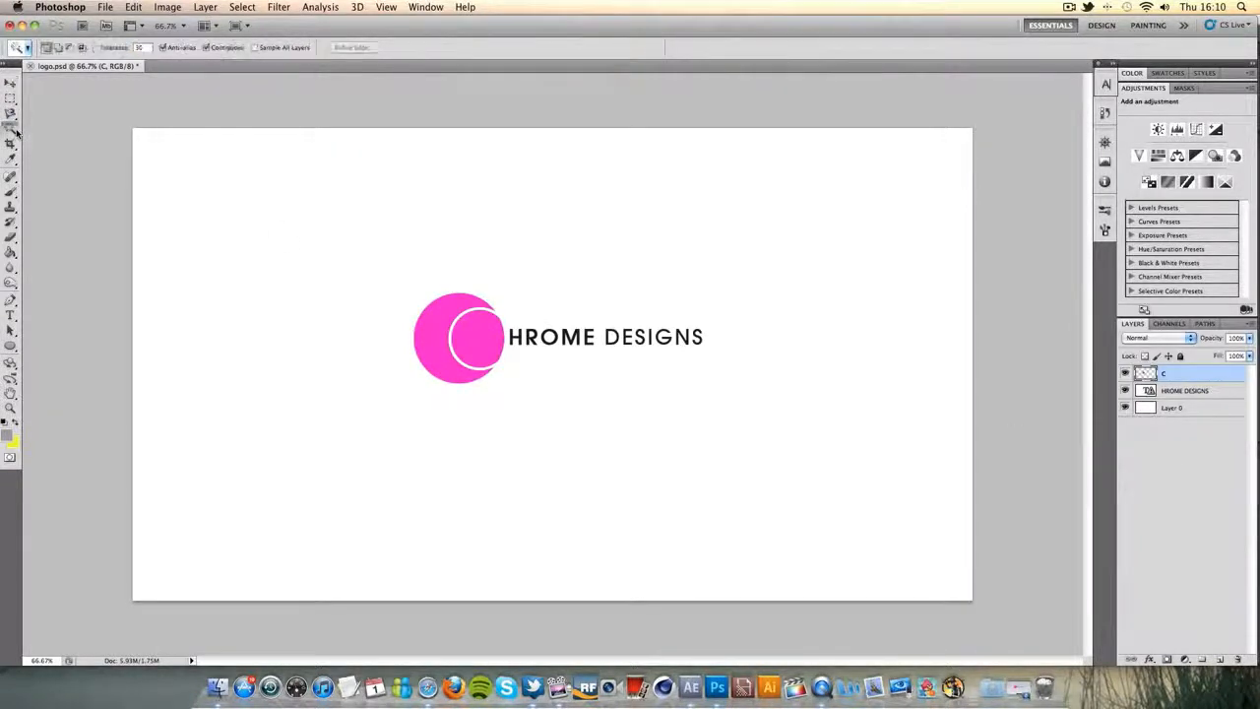
click(470, 310)
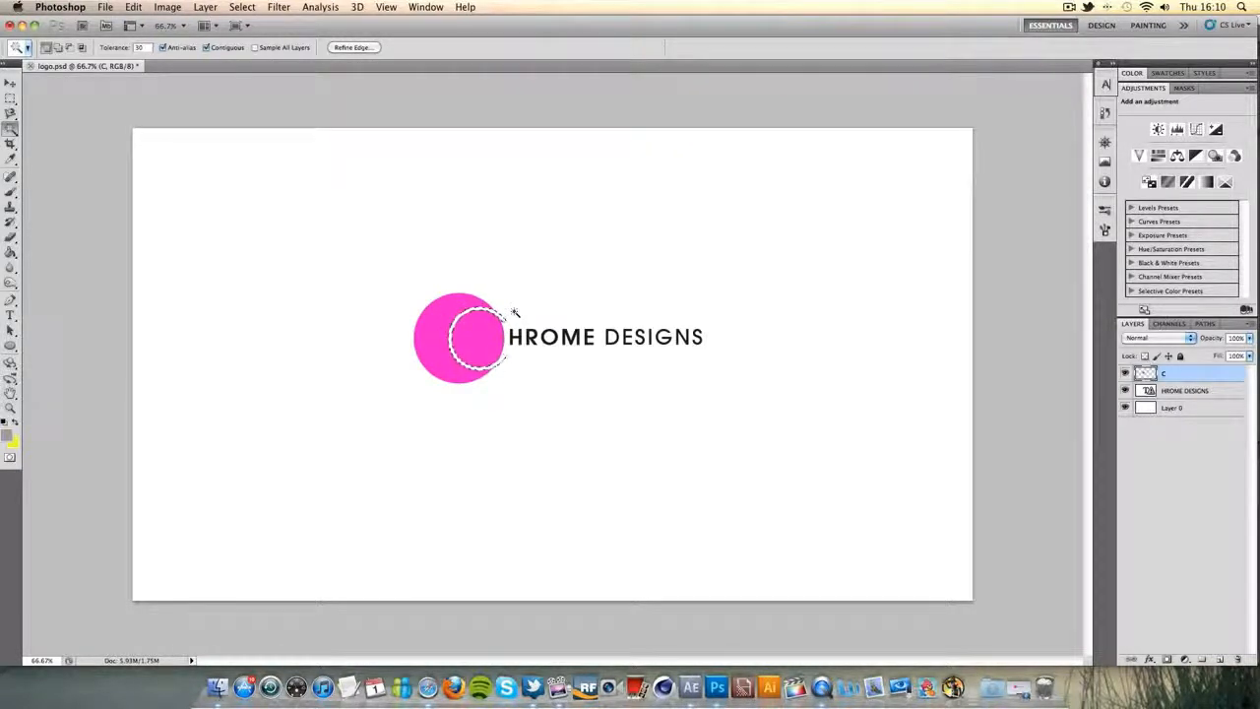
key(super+d)
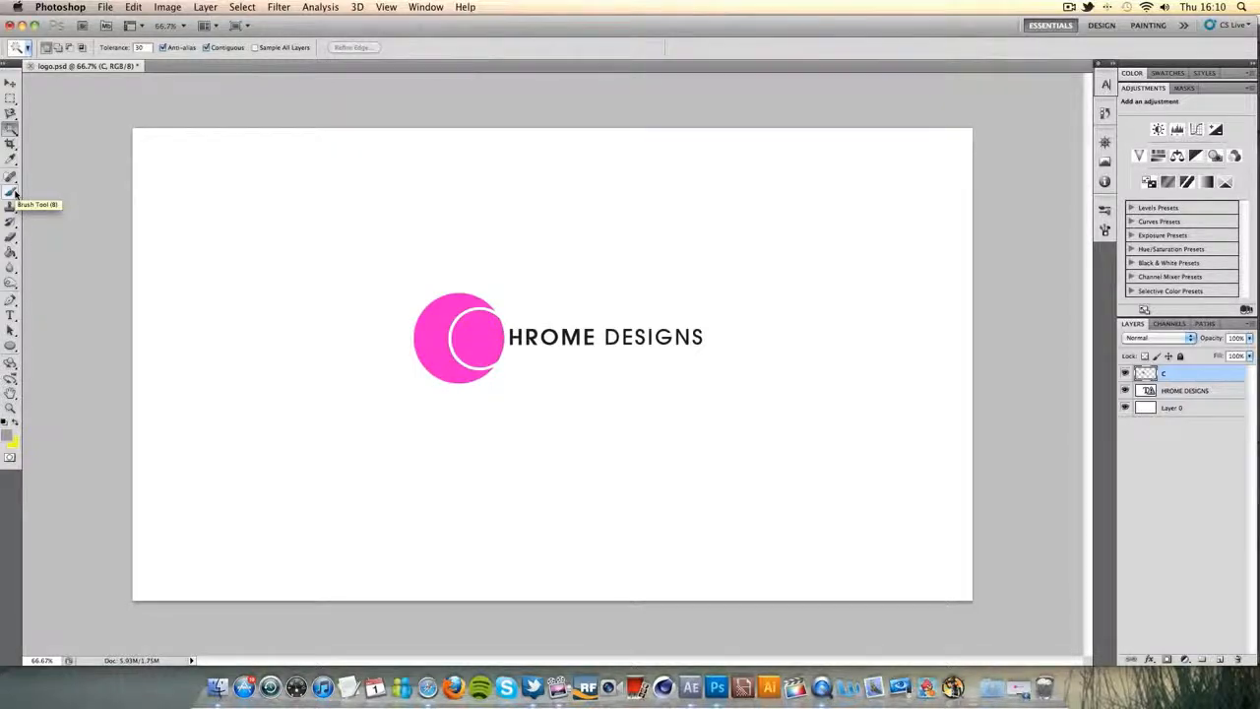
Hide the white background layer, Layer 0, and switch to After Effects.
click(1125, 408)
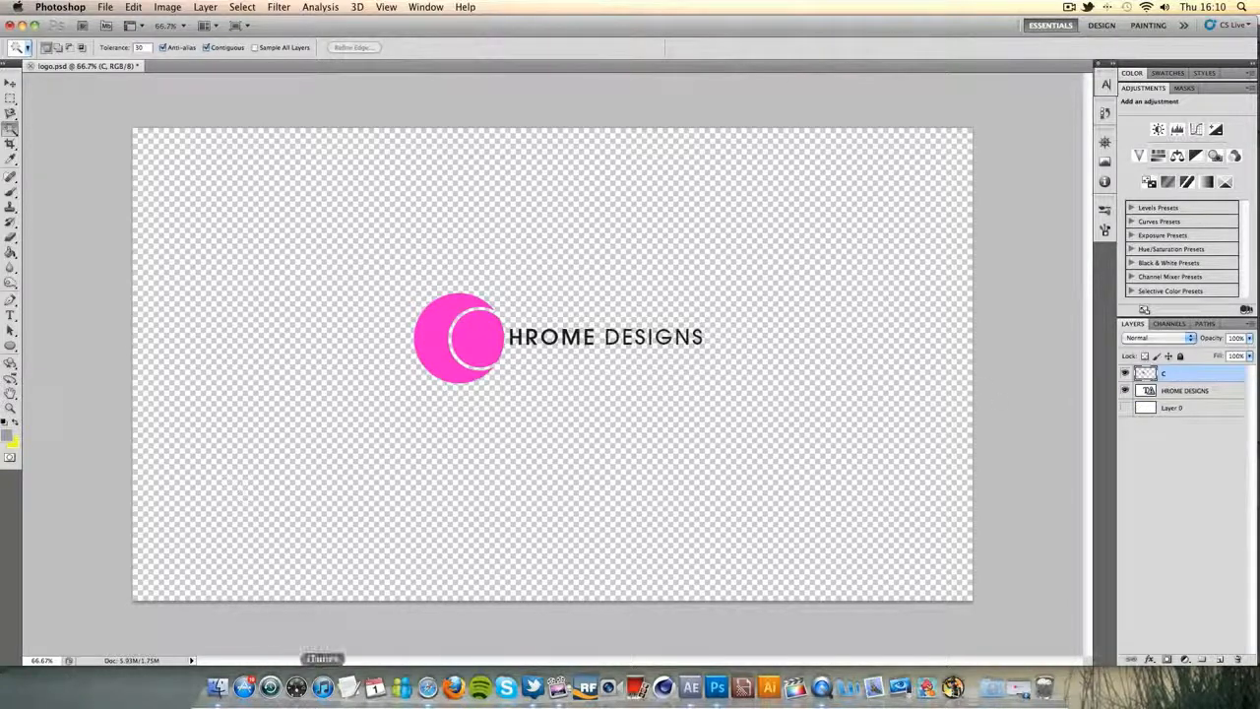
click(689, 689)
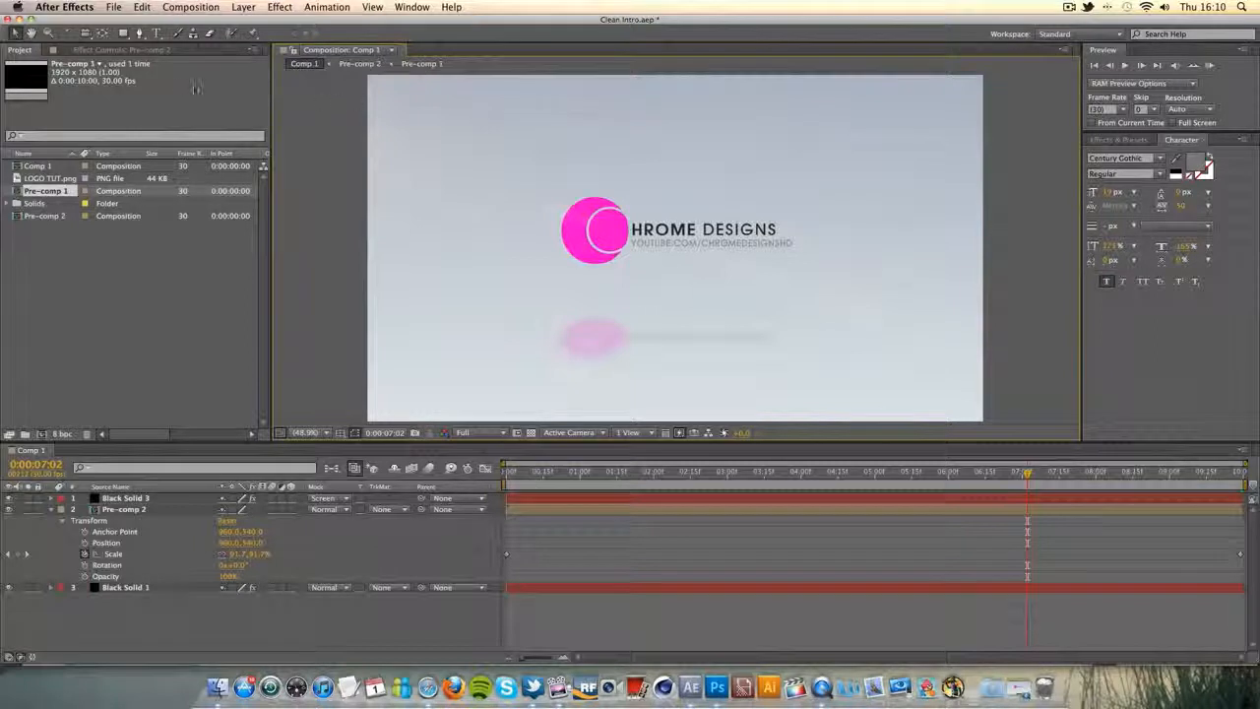
Create a new 1920 × 1080 px composition with square pixels, 30 frames per second and a 10-second duration.
click(191, 7)
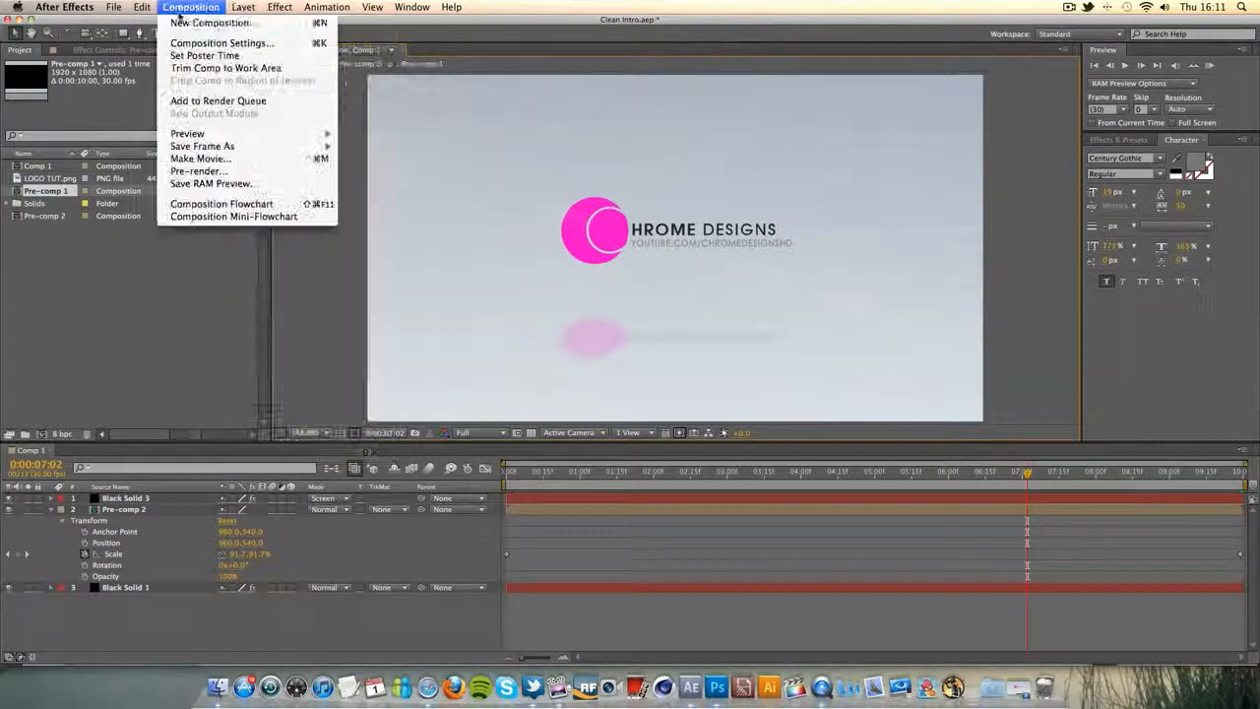
click(213, 23)
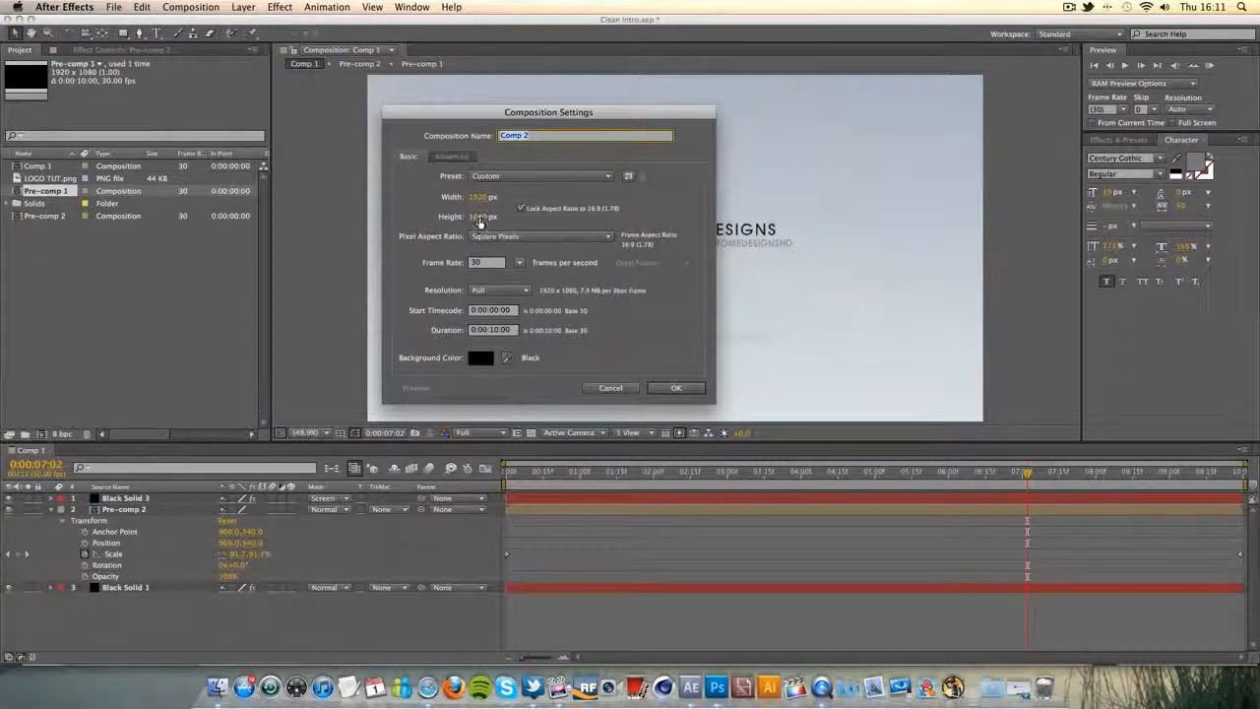
double_click(486, 262)
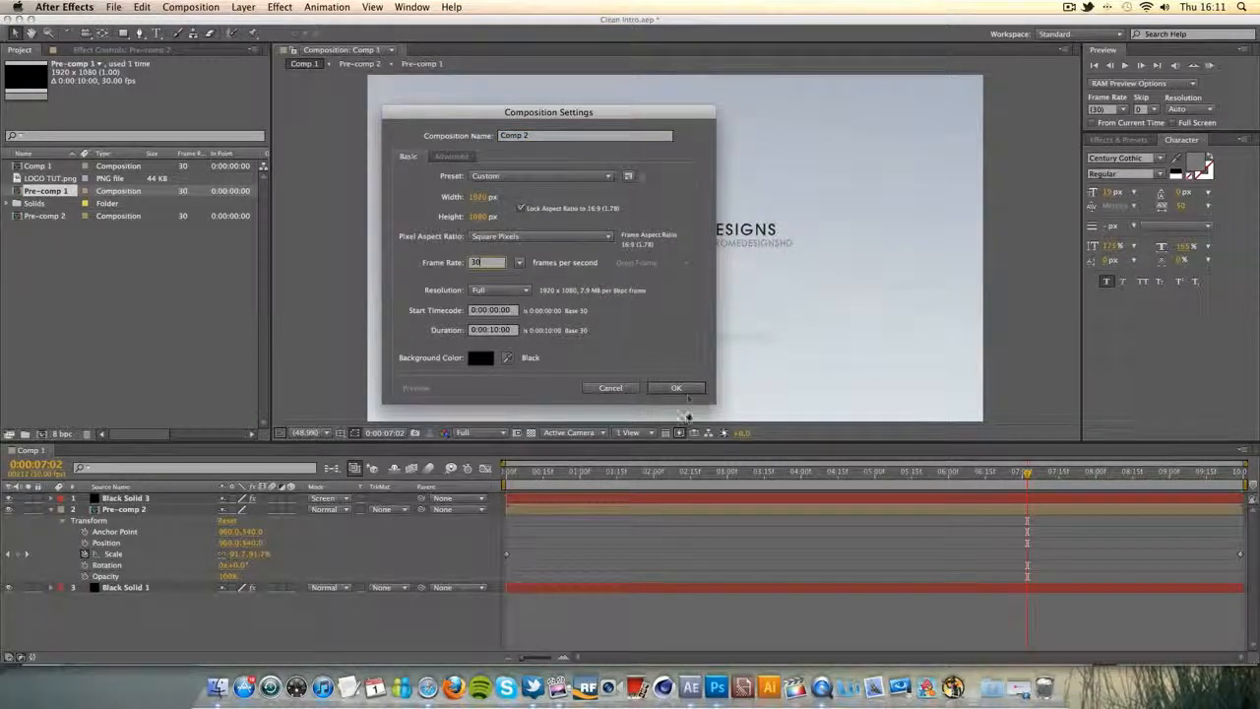
click(688, 390)
Fit the empty composition in the viewer with the Fit up to 100% magnification and enlarge the viewer area.
scroll(690, 395, down, 6)
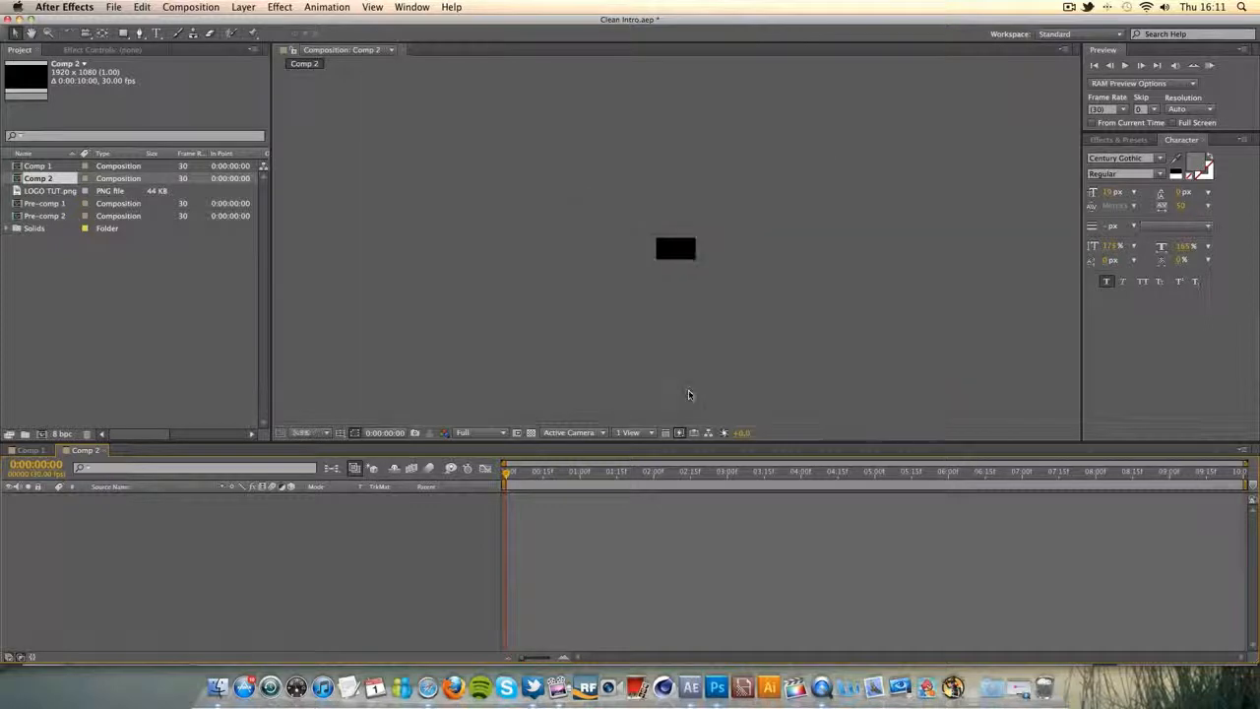
click(301, 432)
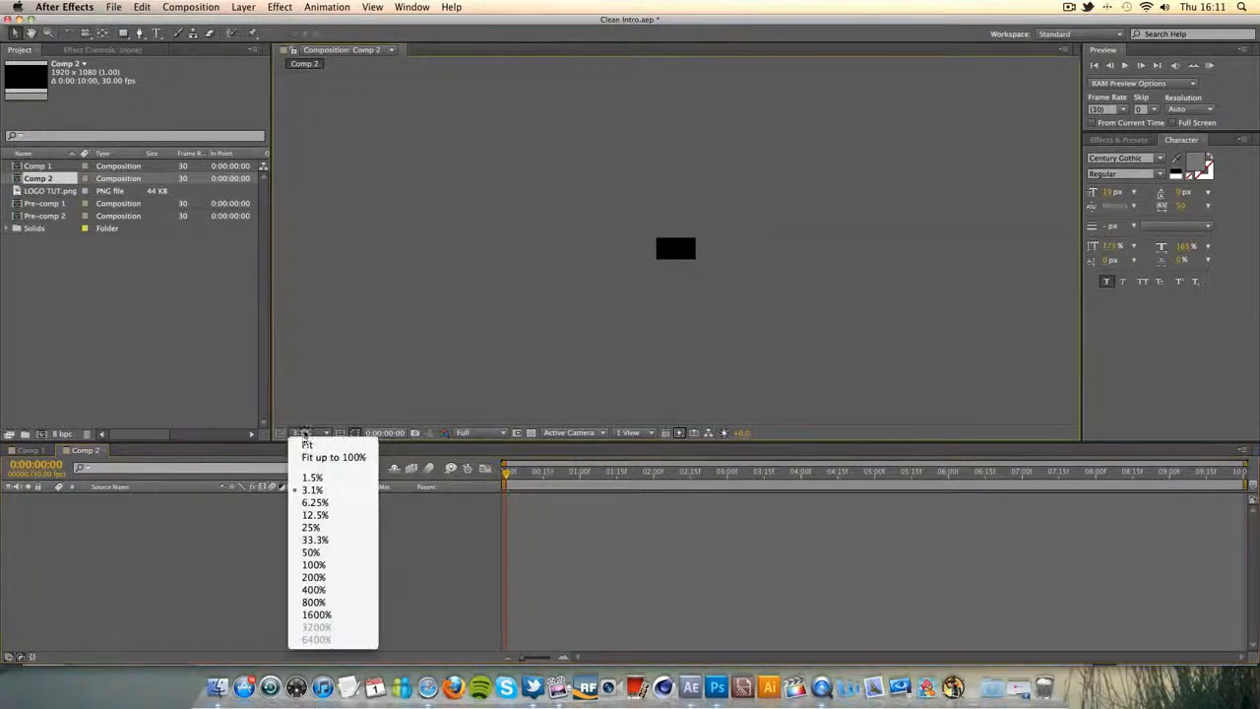
click(367, 455)
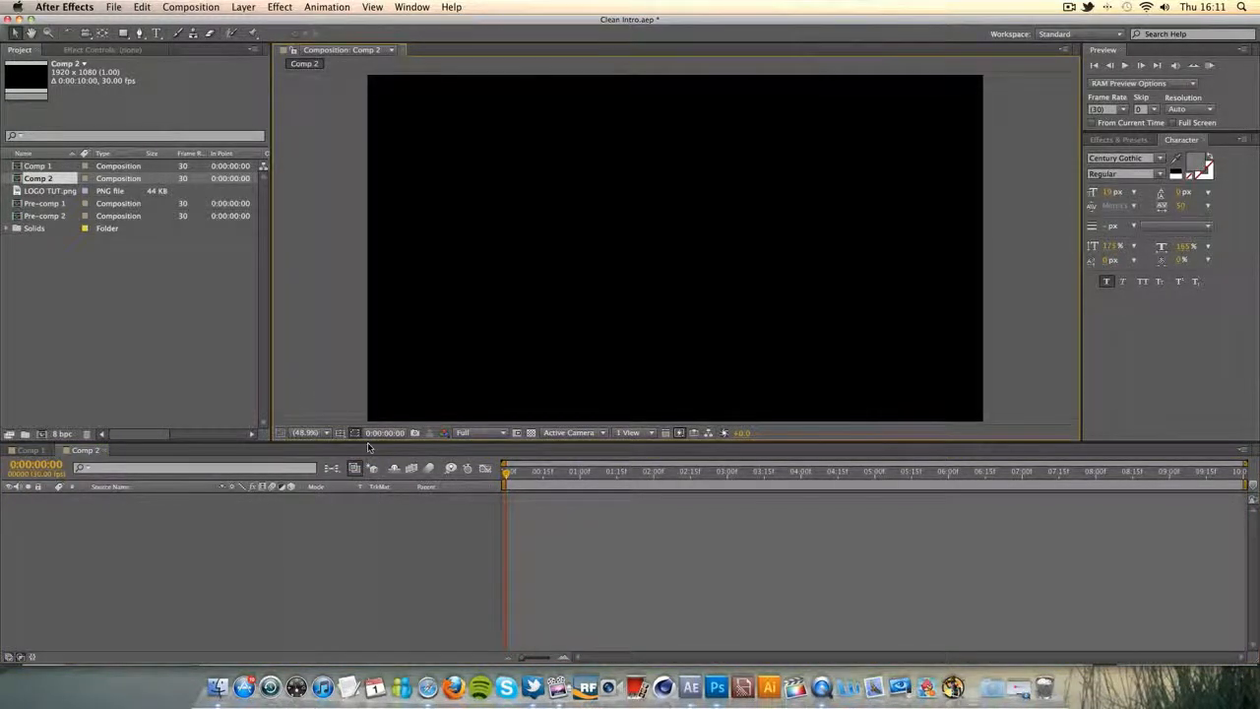
drag(367, 442, 370, 477)
Add a light gray solid layer of 1920 × 1080 px to Comp 2.
right_click(303, 540)
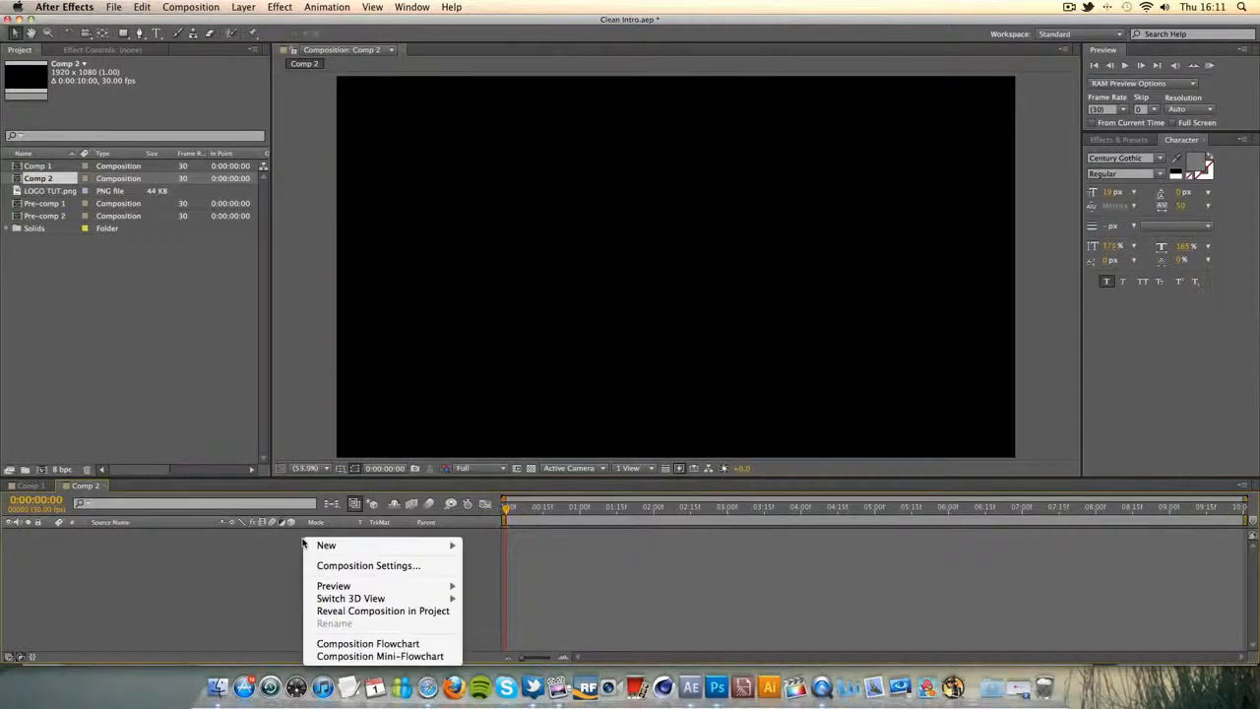
mouse_move(324, 543)
click(503, 578)
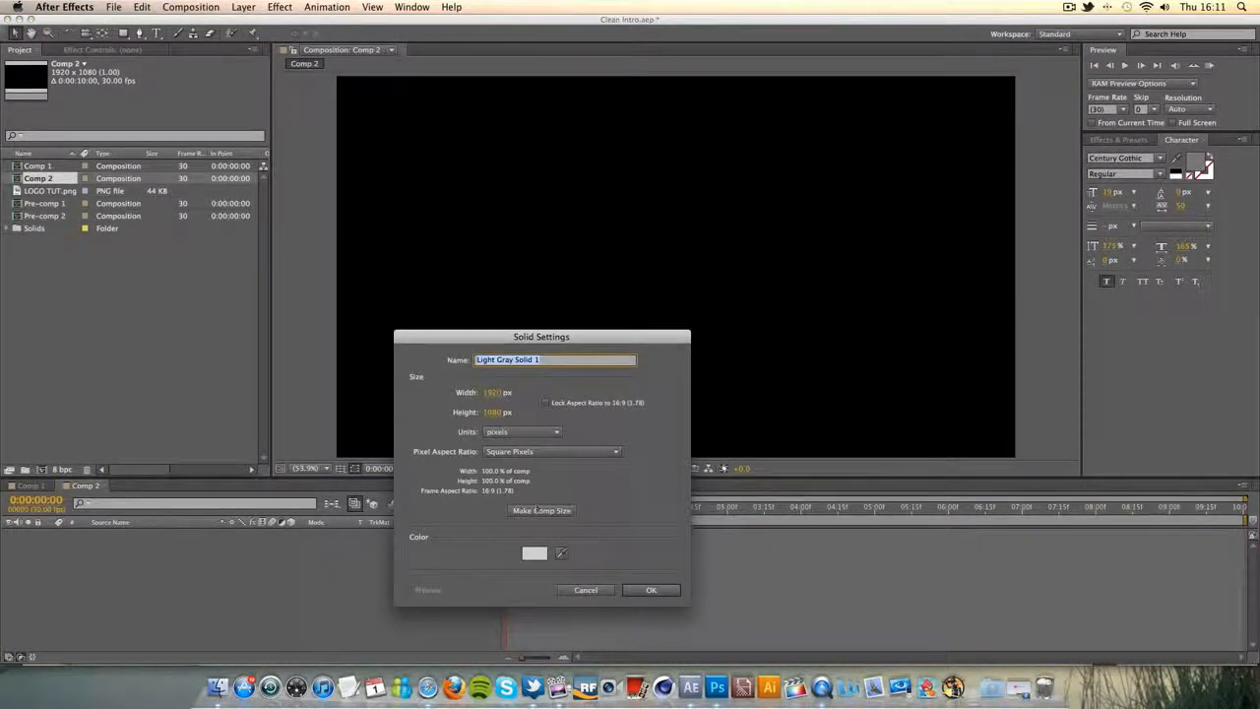
click(661, 591)
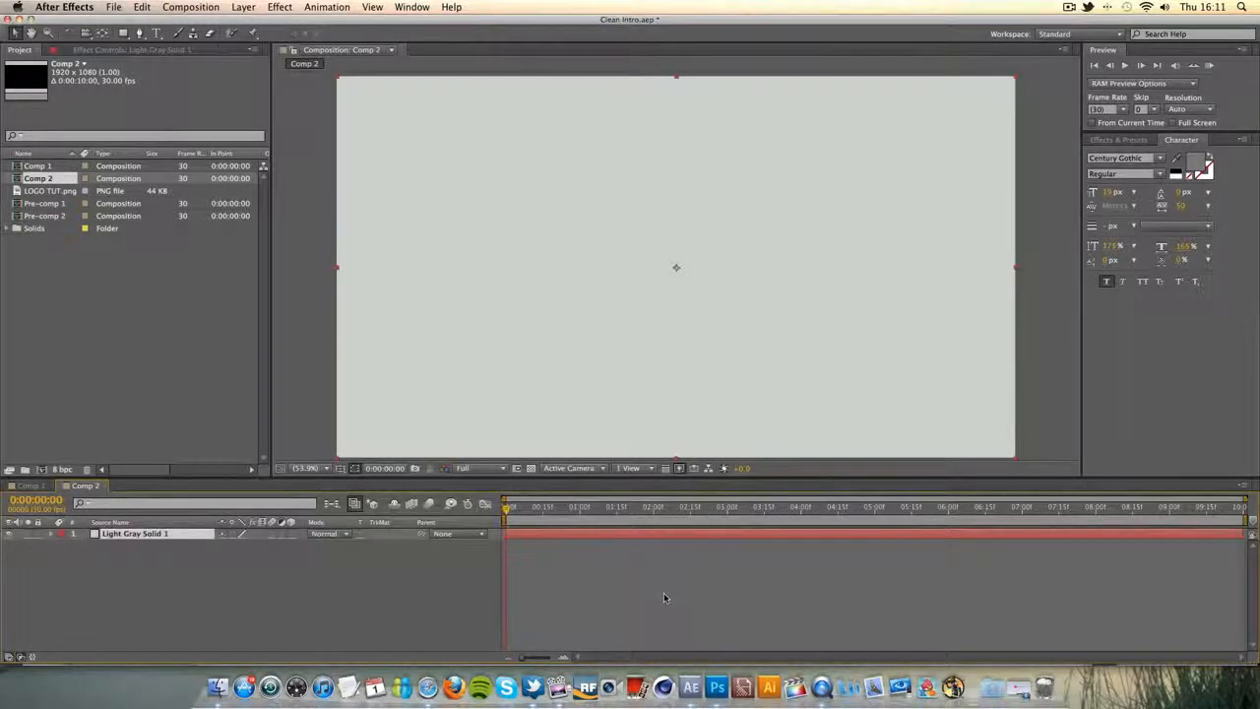
Apply the Ramp effect to the light gray solid and keep its ramp shape as Linear Ramp.
click(276, 7)
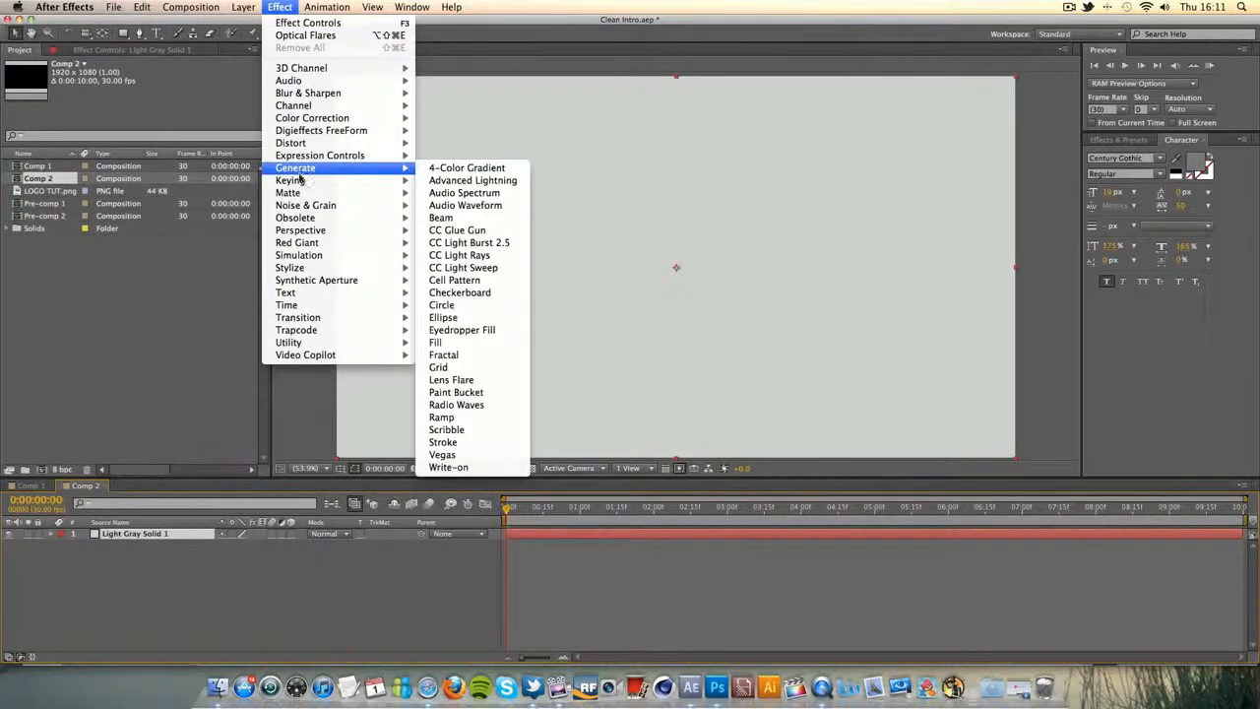
mouse_move(374, 167)
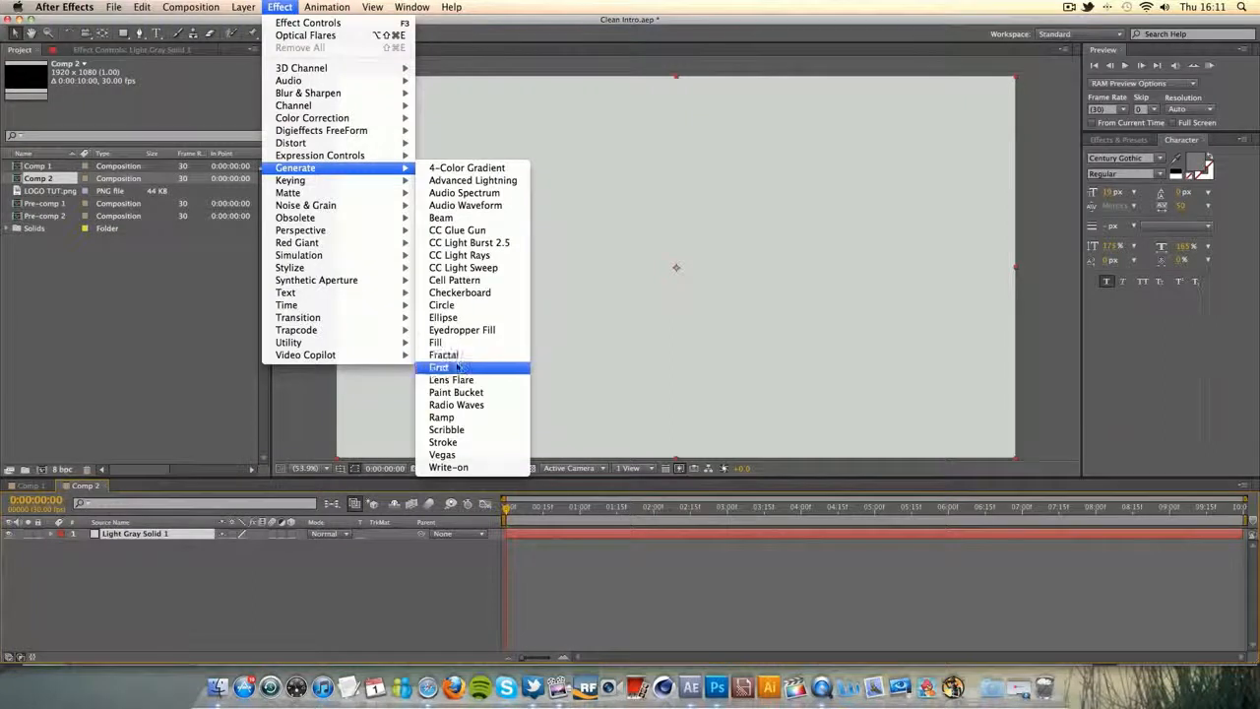
click(442, 418)
click(197, 131)
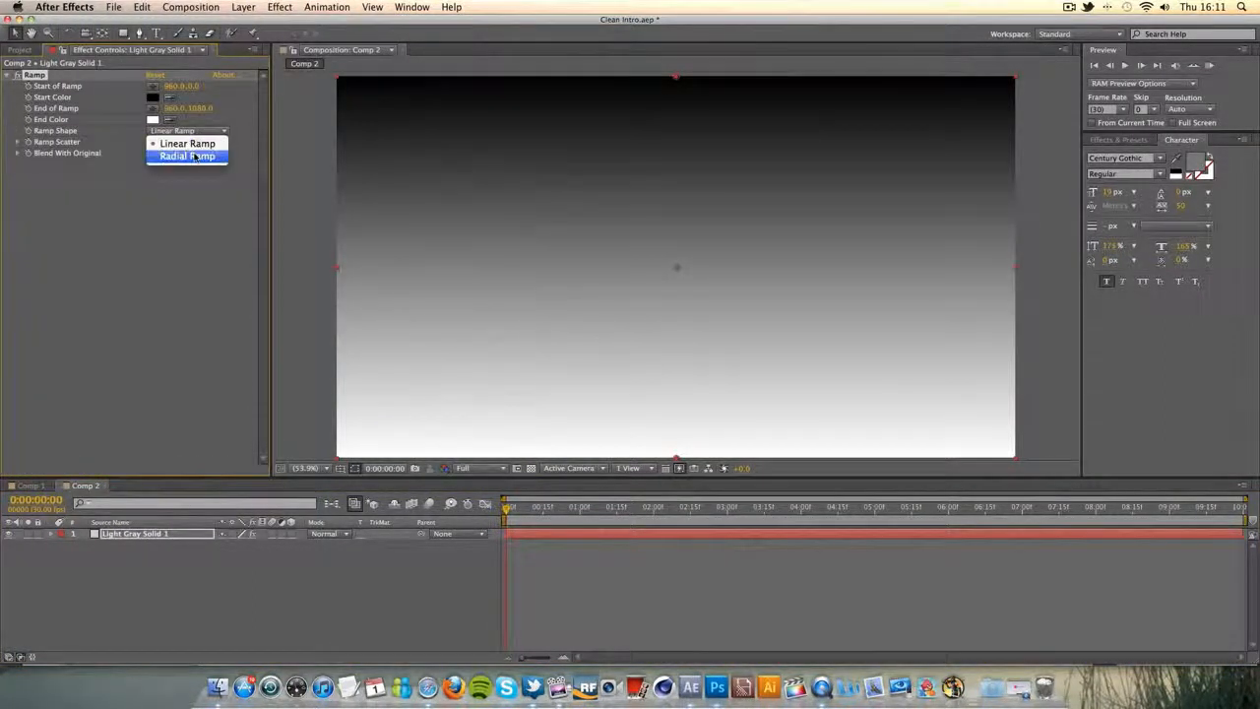
click(194, 146)
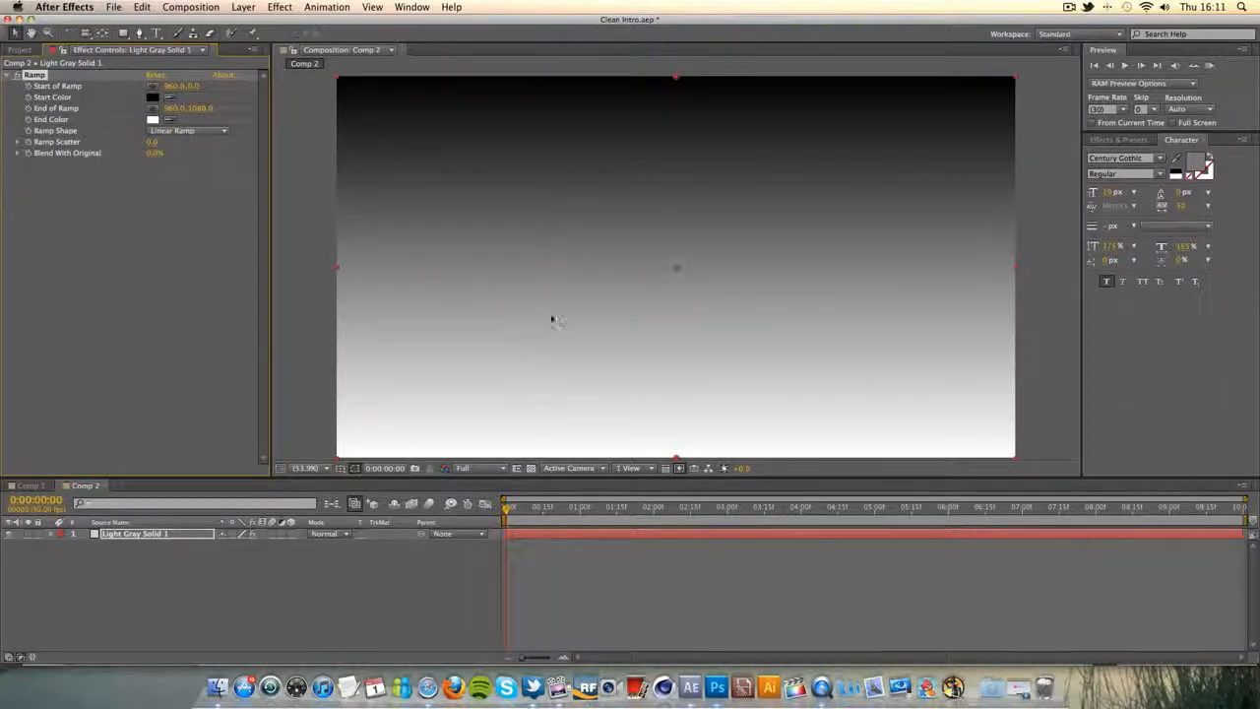
scroll(557, 315, down, 4)
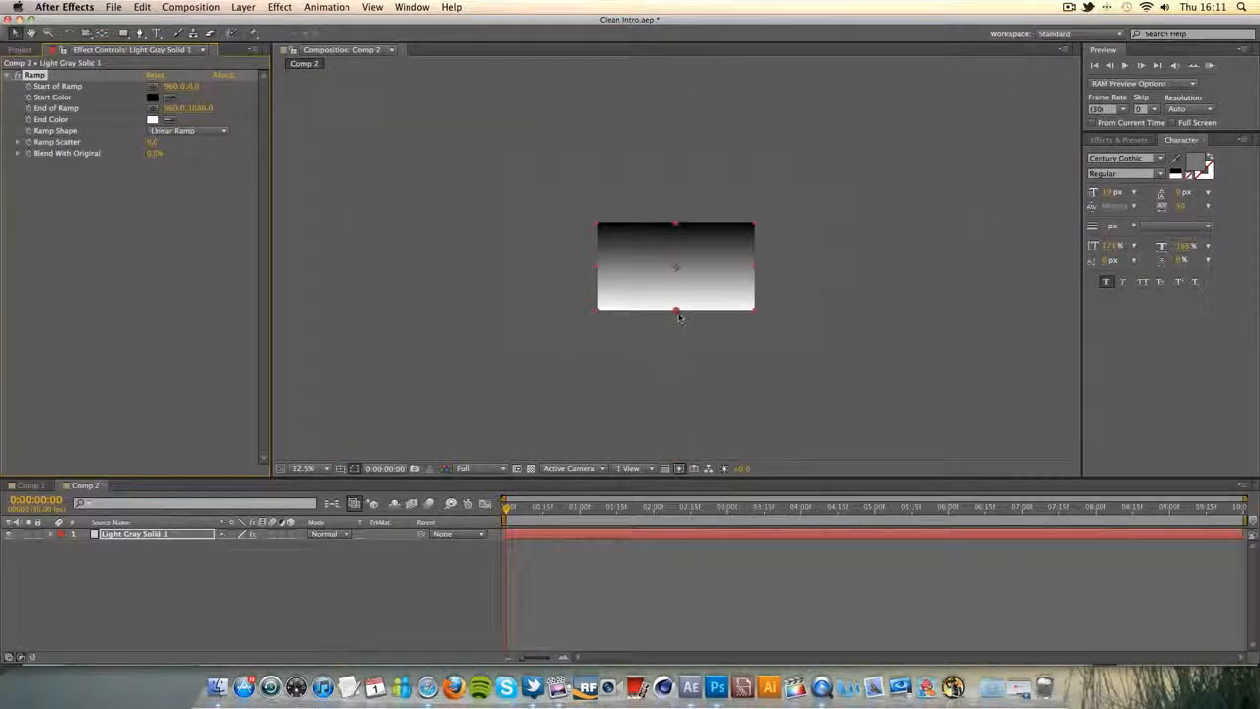
Move the ramp's end point below the frame to about 944, 1464 and set its start color to muted blue 4E679A.
drag(676, 312, 679, 349)
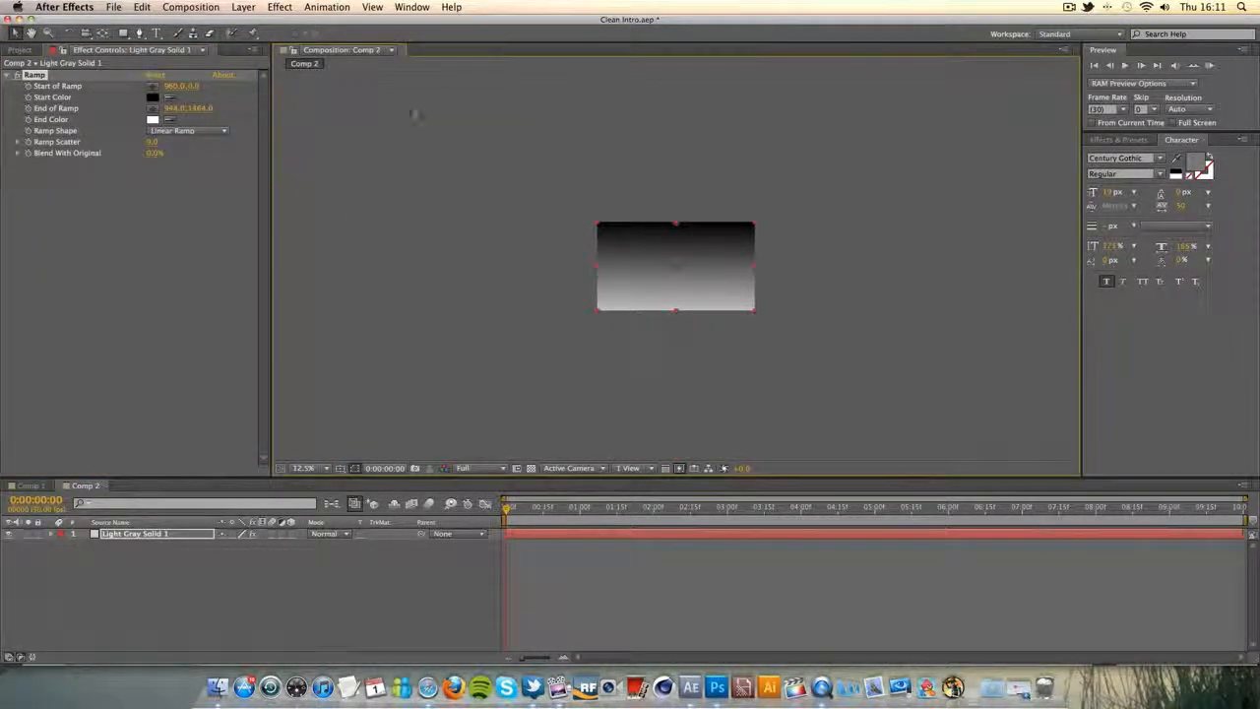
click(153, 98)
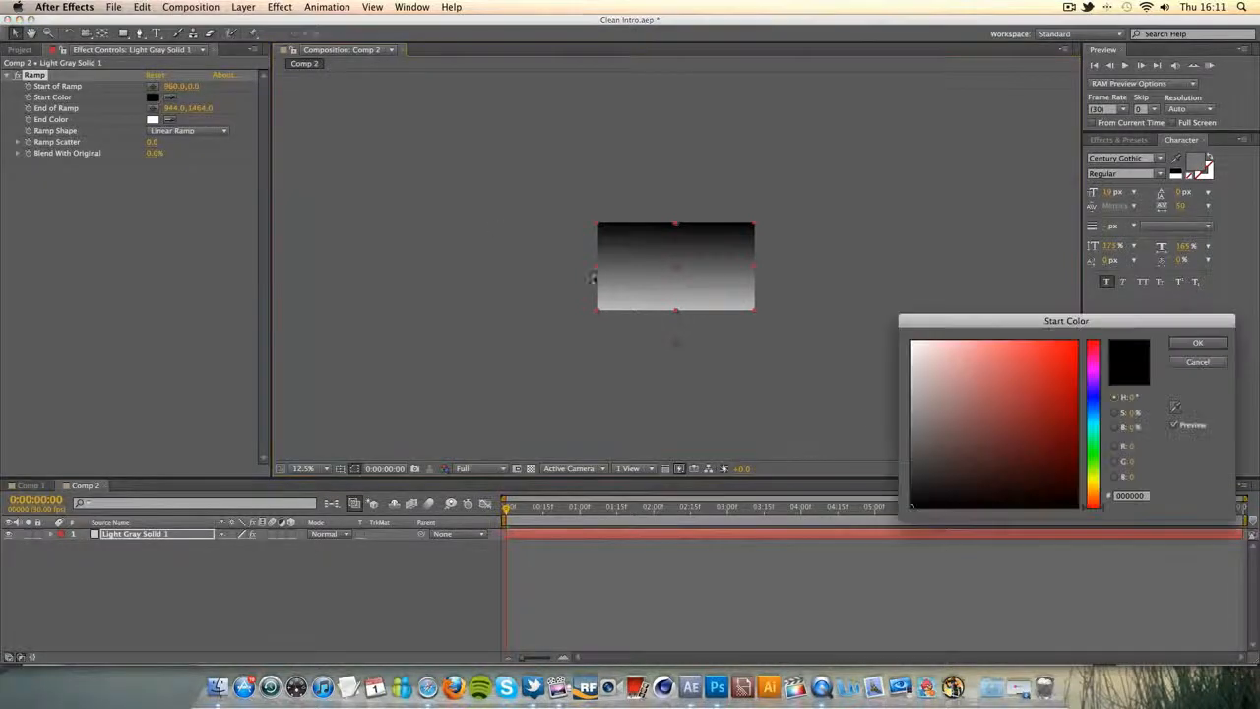
click(1093, 404)
click(989, 398)
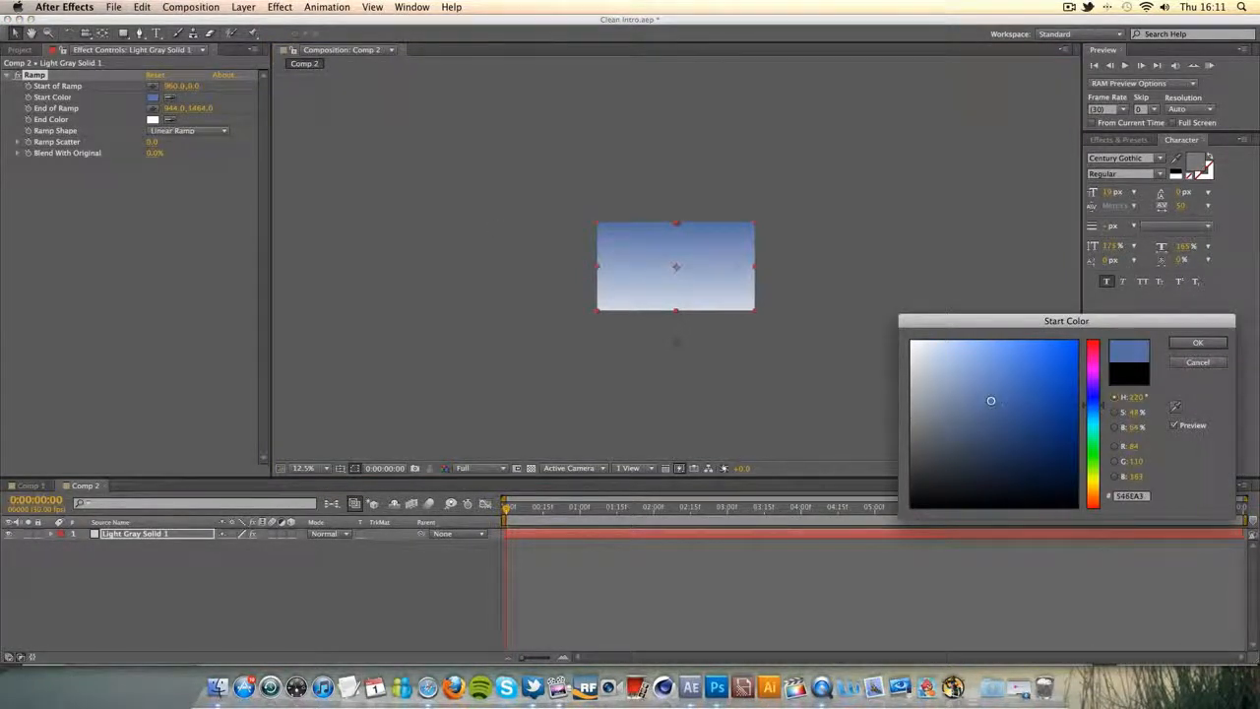
click(992, 406)
click(1198, 343)
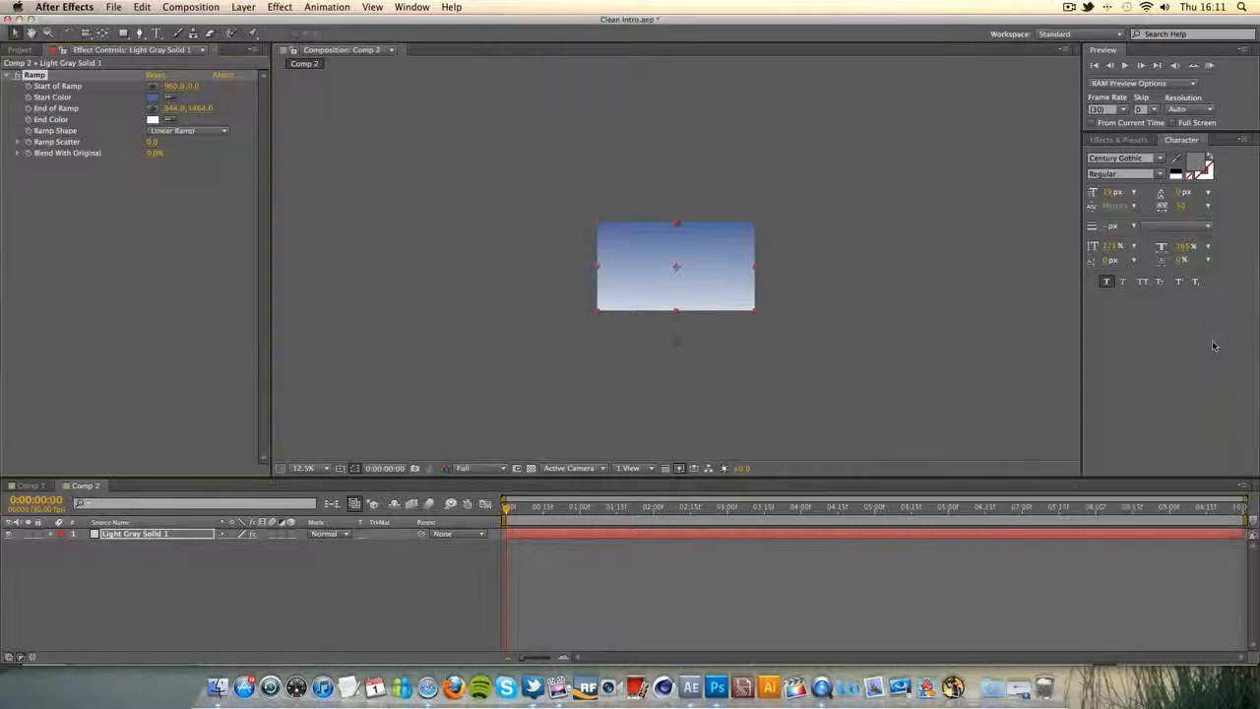
Move the ramp's start point above the frame to about 904, -456 and lighten the start color to a softer blue.
drag(677, 229, 672, 190)
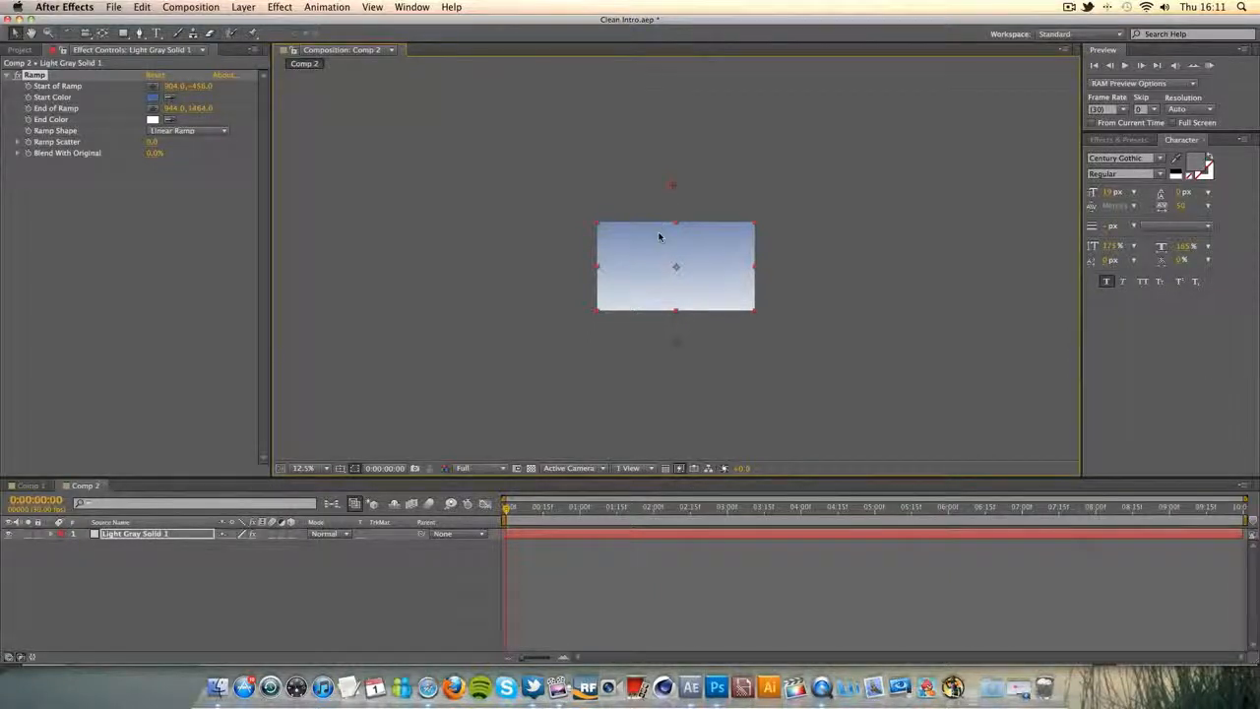
key(period)
key(period)
click(152, 97)
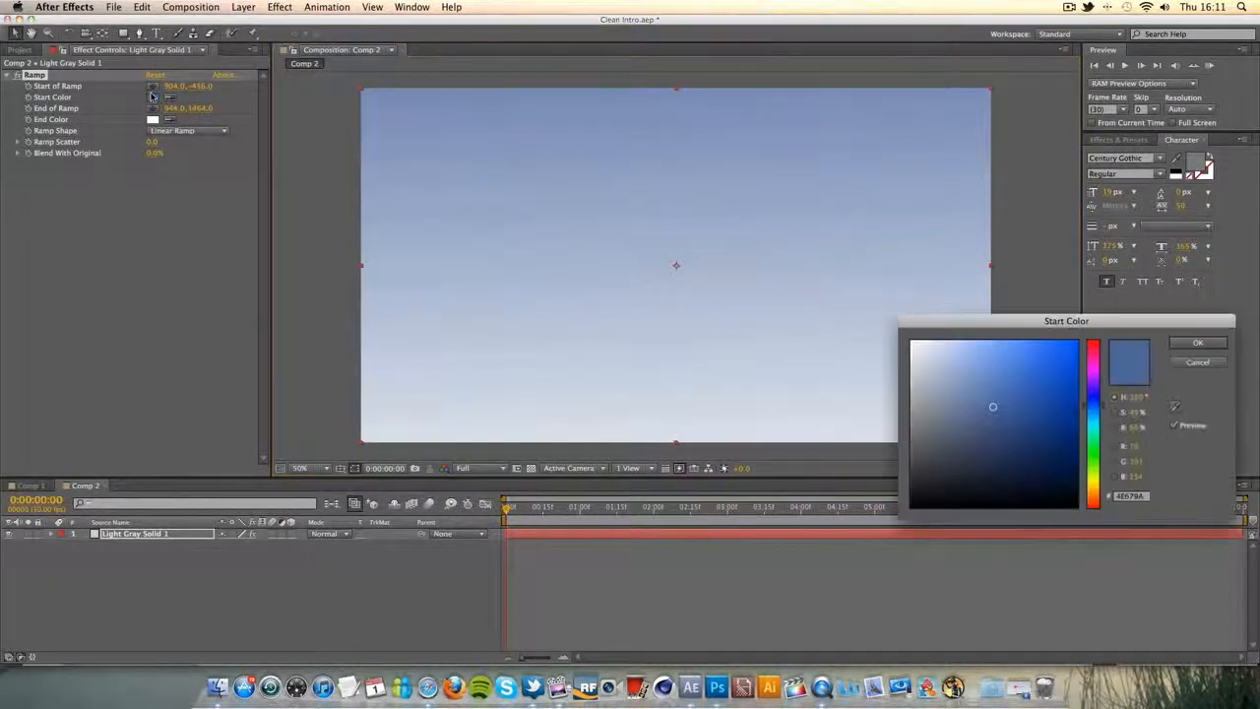
drag(992, 406, 971, 389)
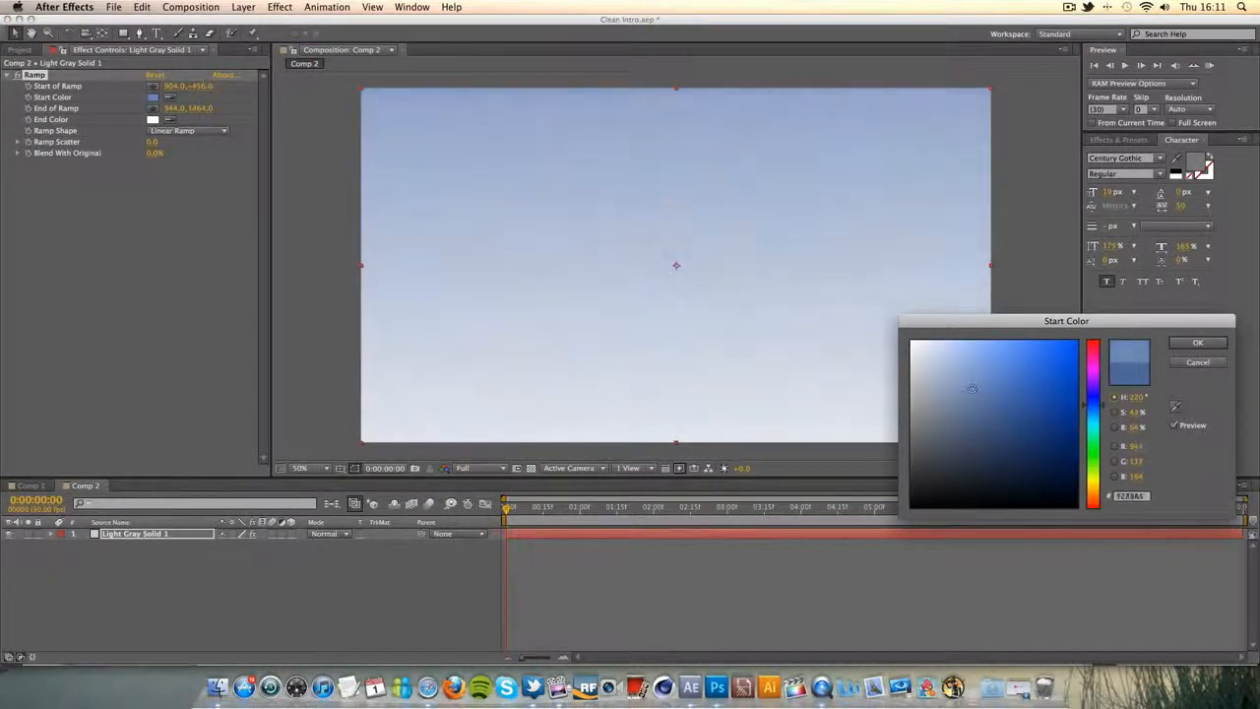
click(1198, 343)
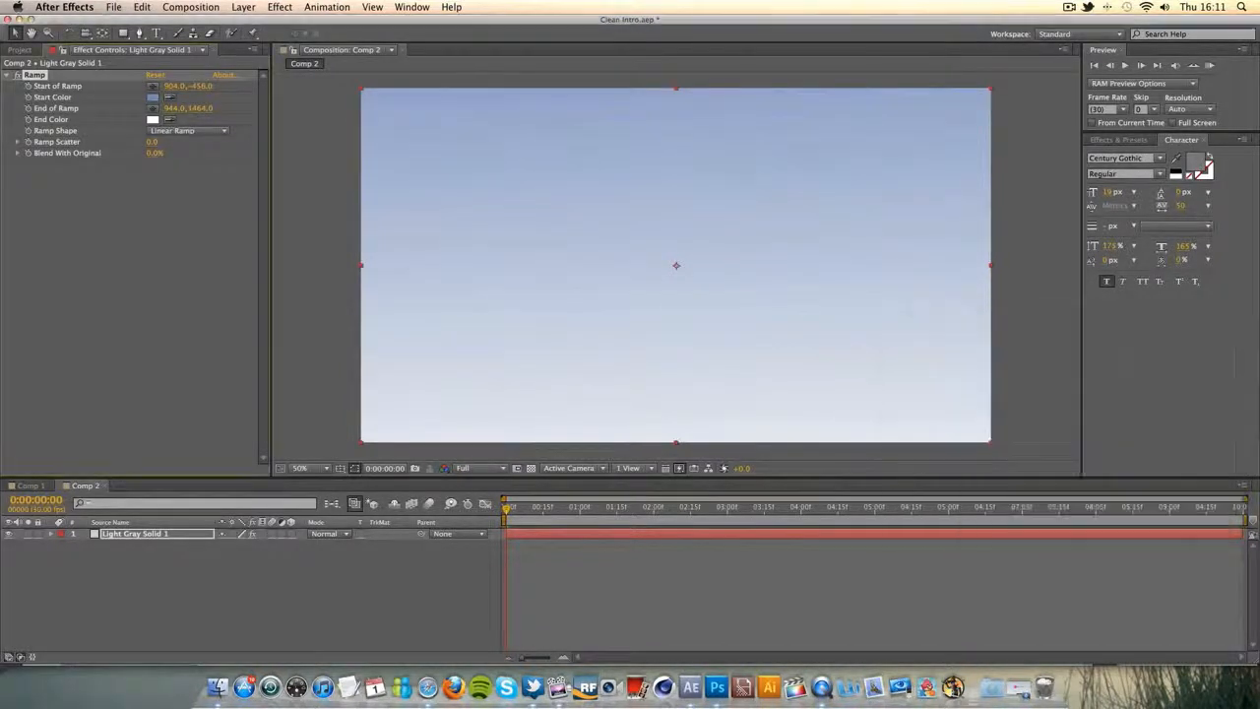
Set the ramp's end color to a very pale cyan and compare the gradient with the finished background in Comp 1.
click(151, 119)
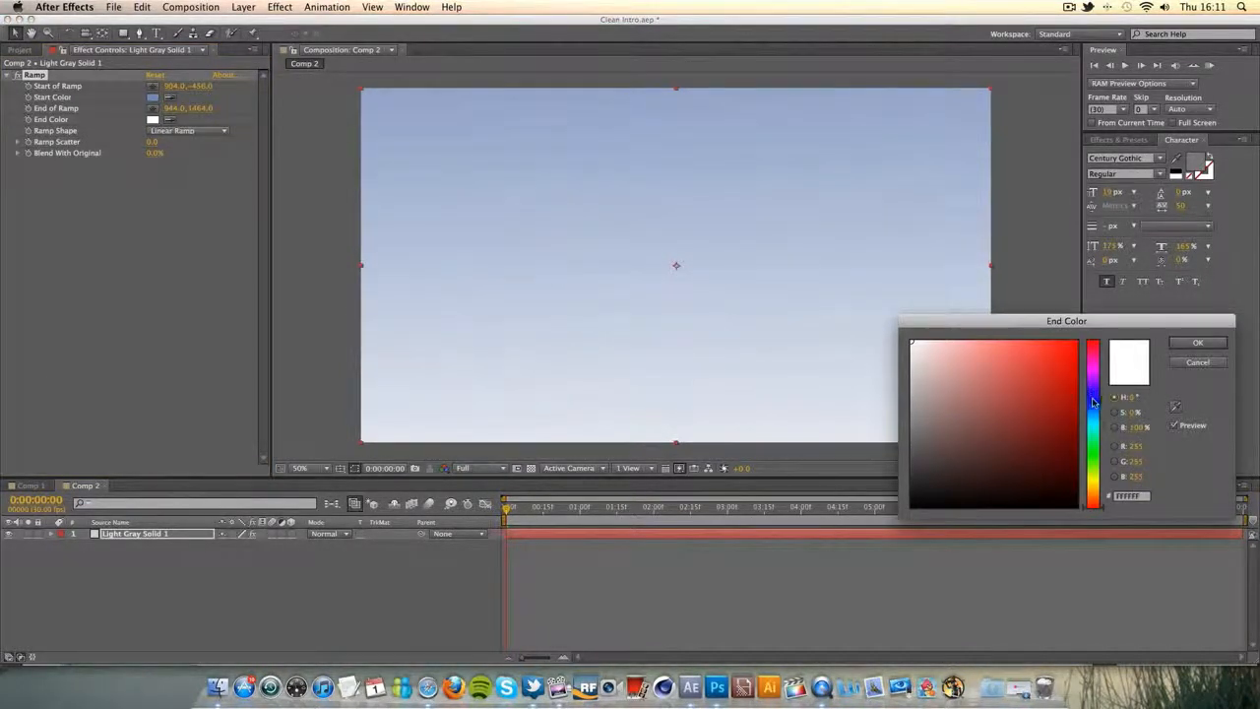
drag(1093, 401, 1092, 427)
drag(908, 350, 915, 346)
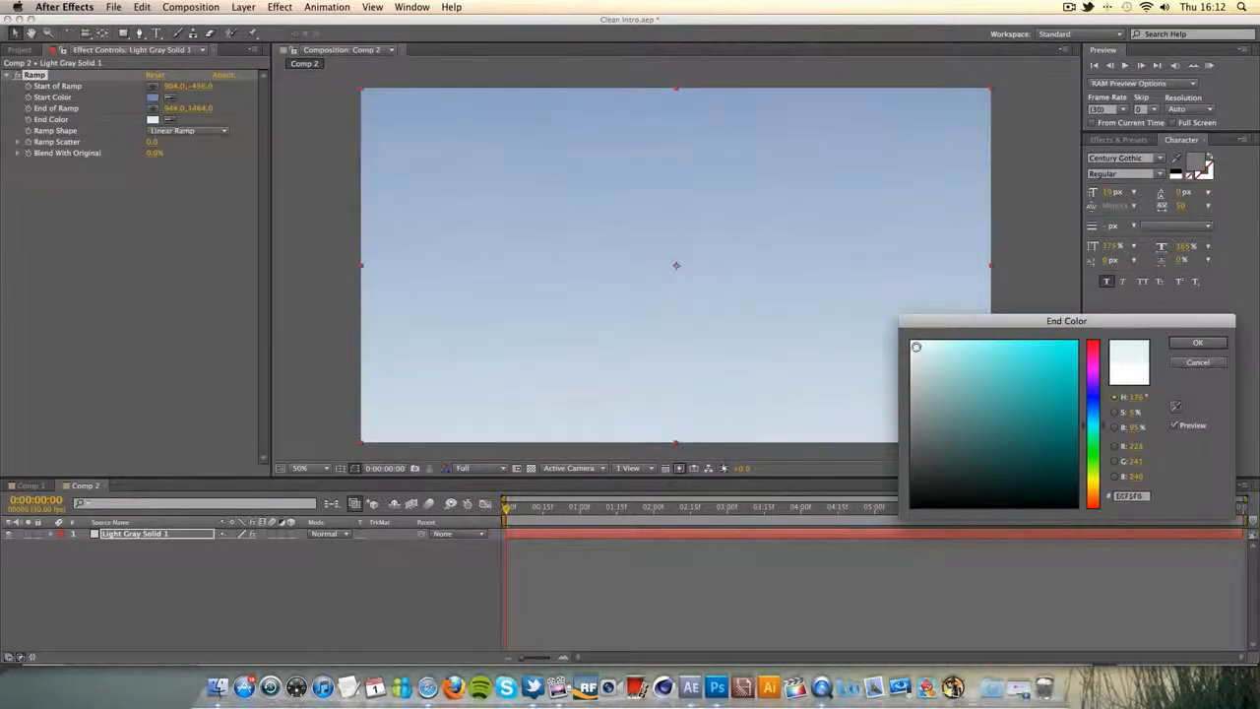
key(Return)
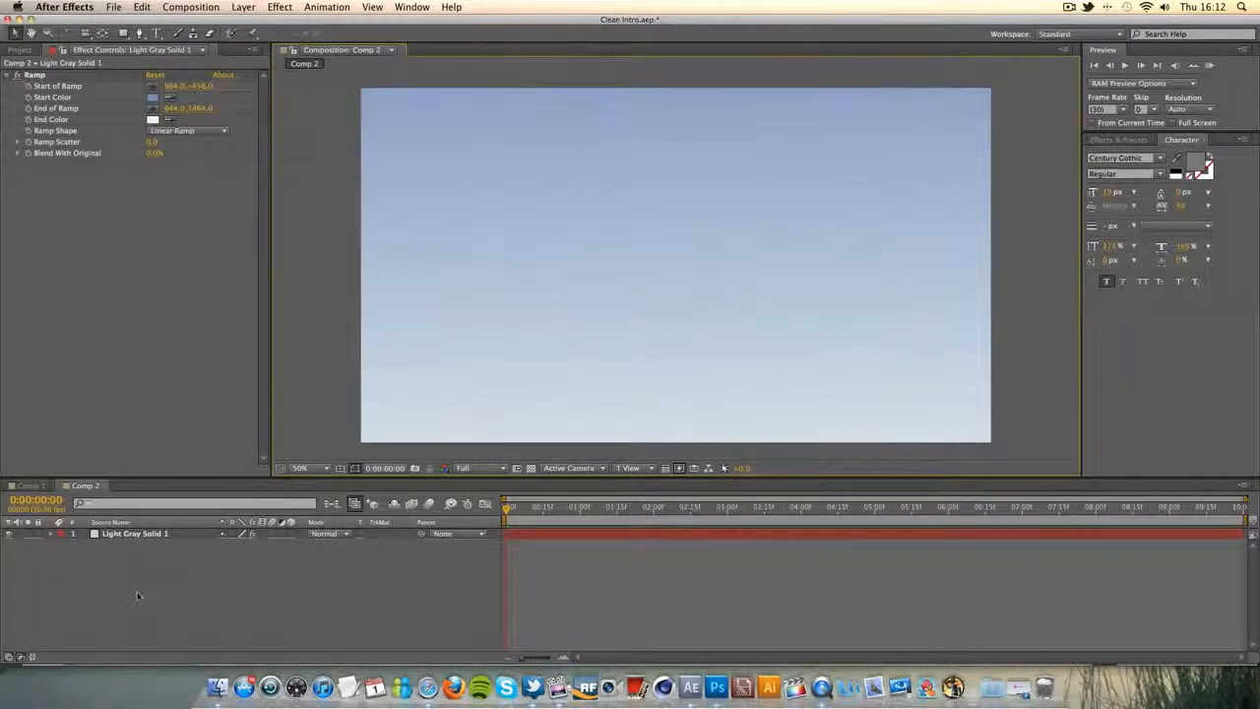
click(29, 485)
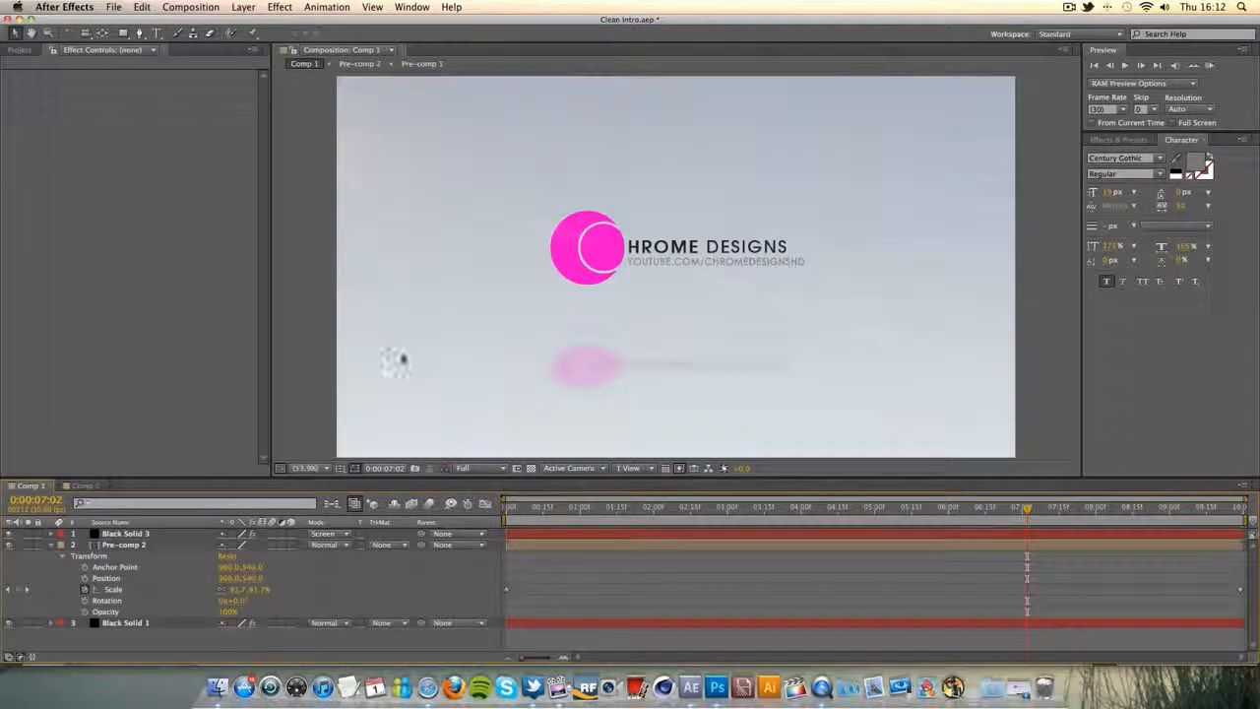
click(85, 485)
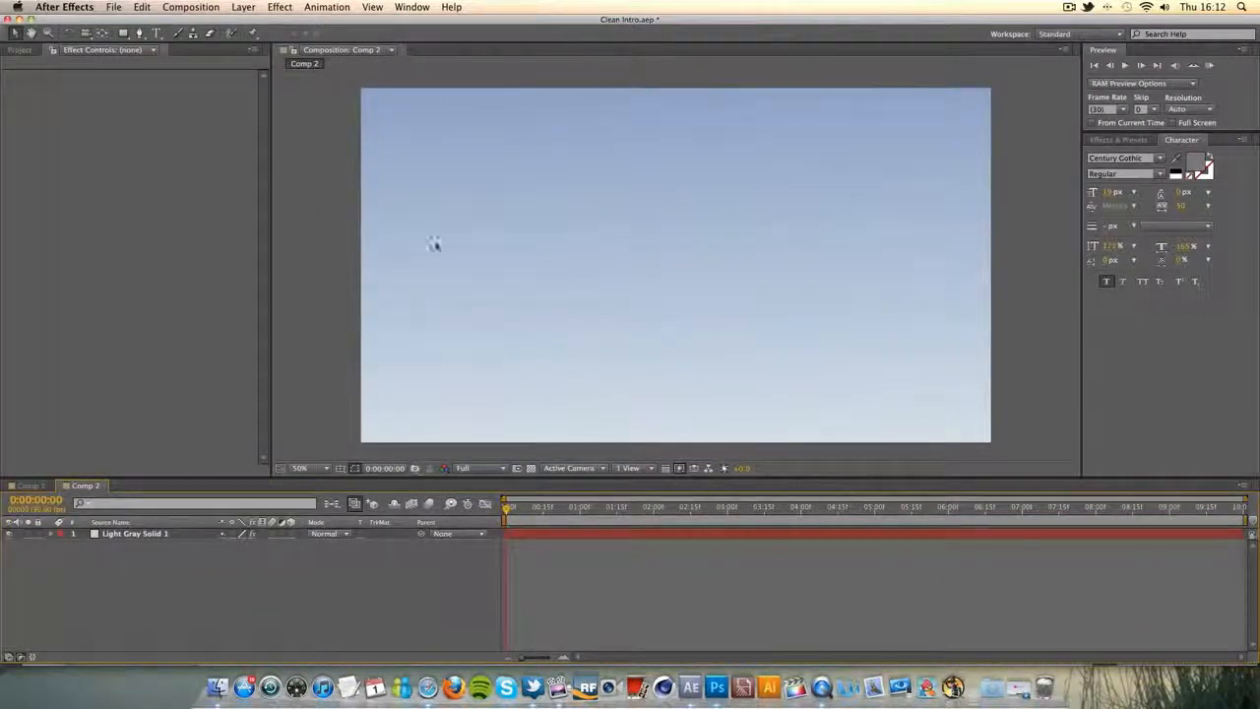
Place the LOGO TUT.png footage in Comp 2 as a layer above the light gray solid.
click(18, 49)
click(67, 191)
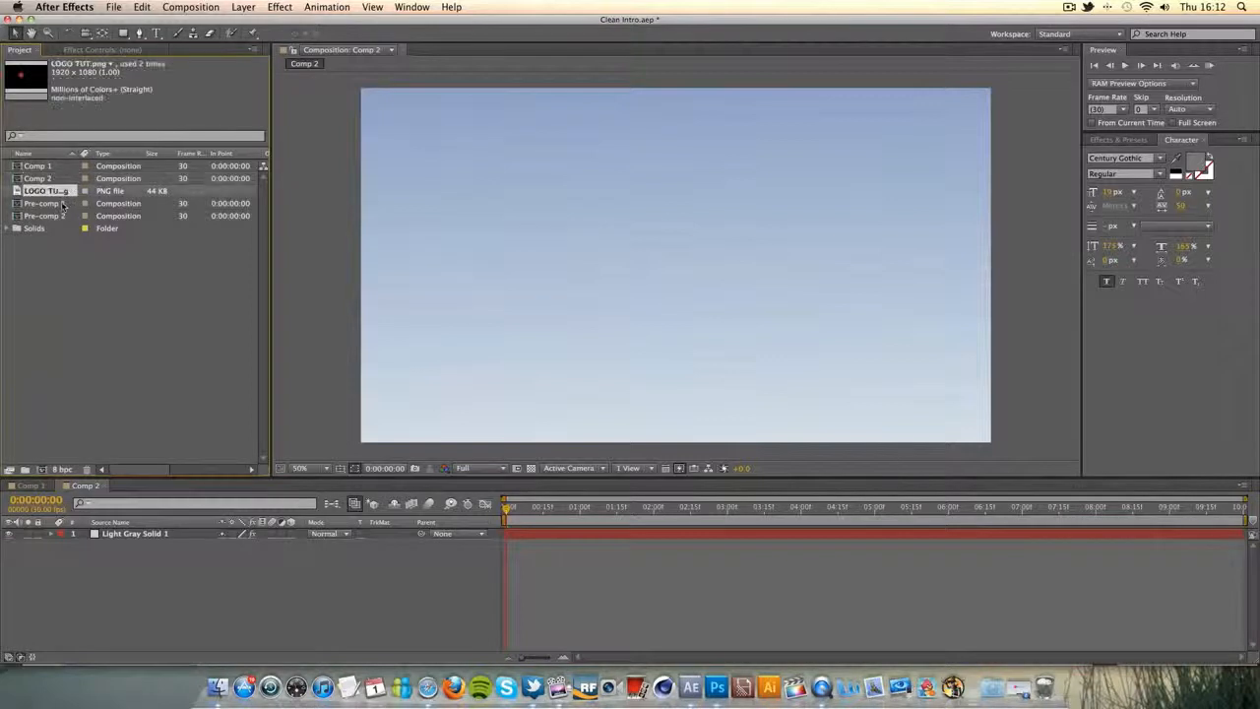
drag(53, 192, 187, 532)
drag(38, 194, 124, 532)
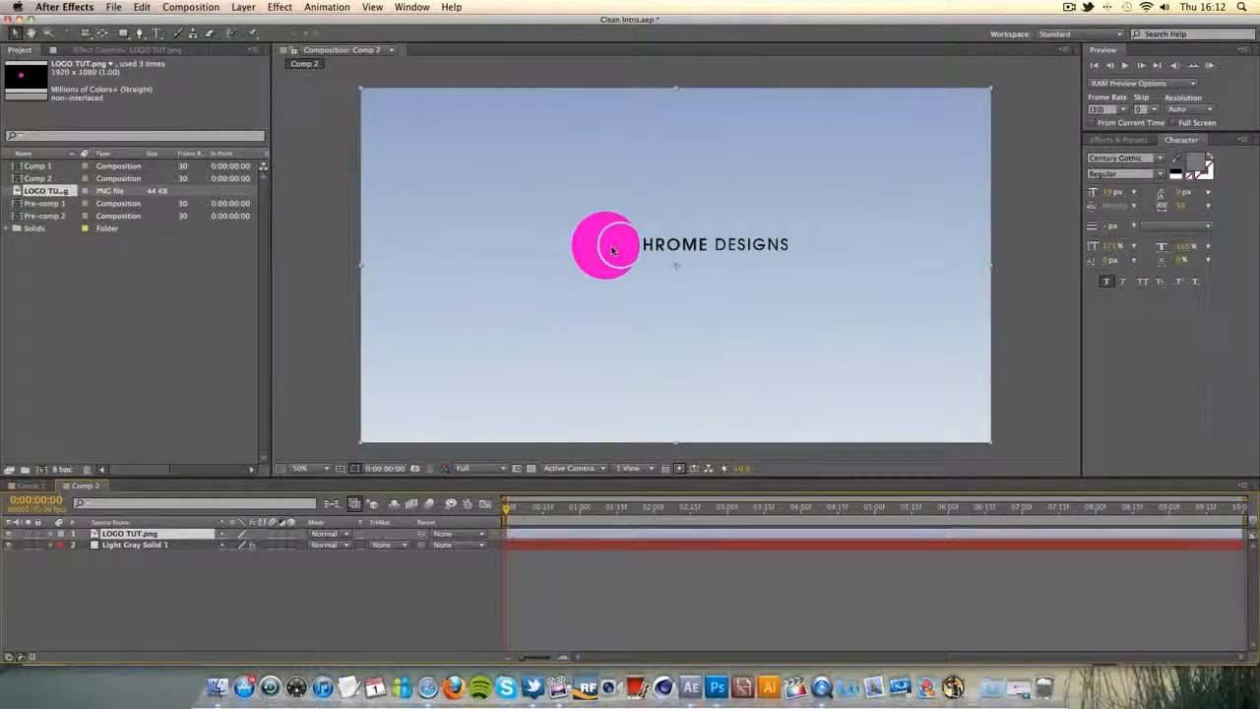
key(period)
key(period)
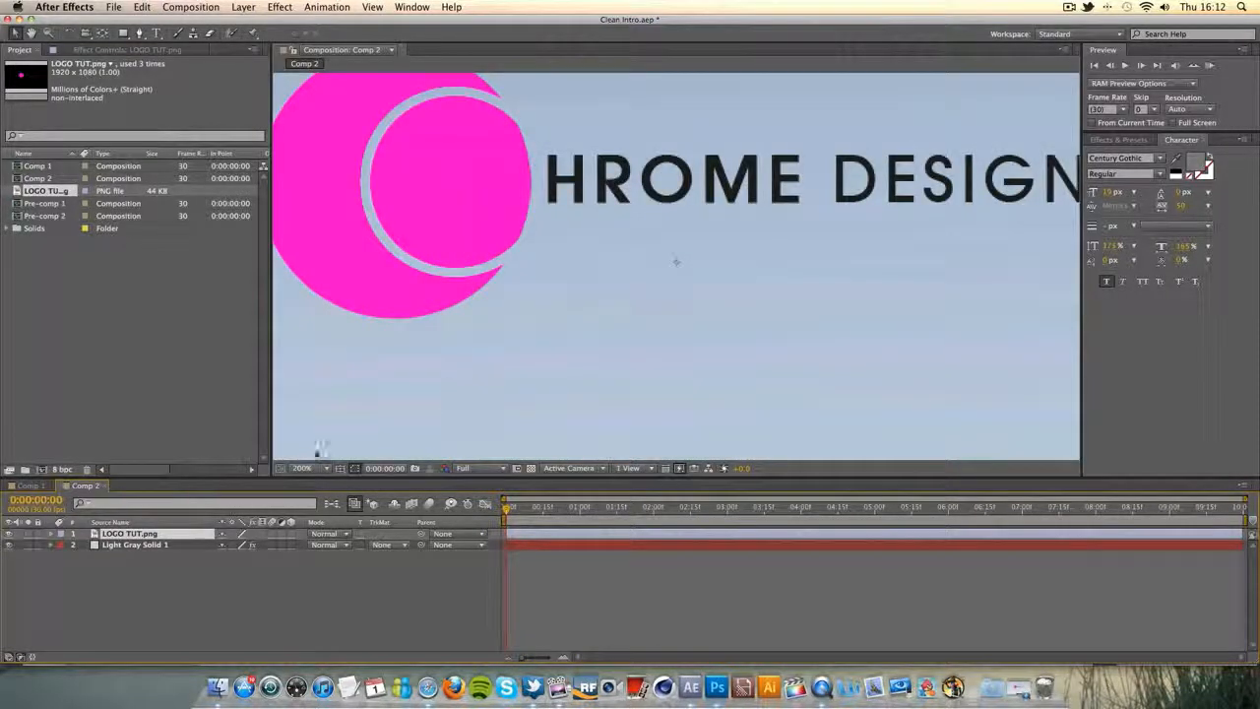
click(301, 468)
click(306, 462)
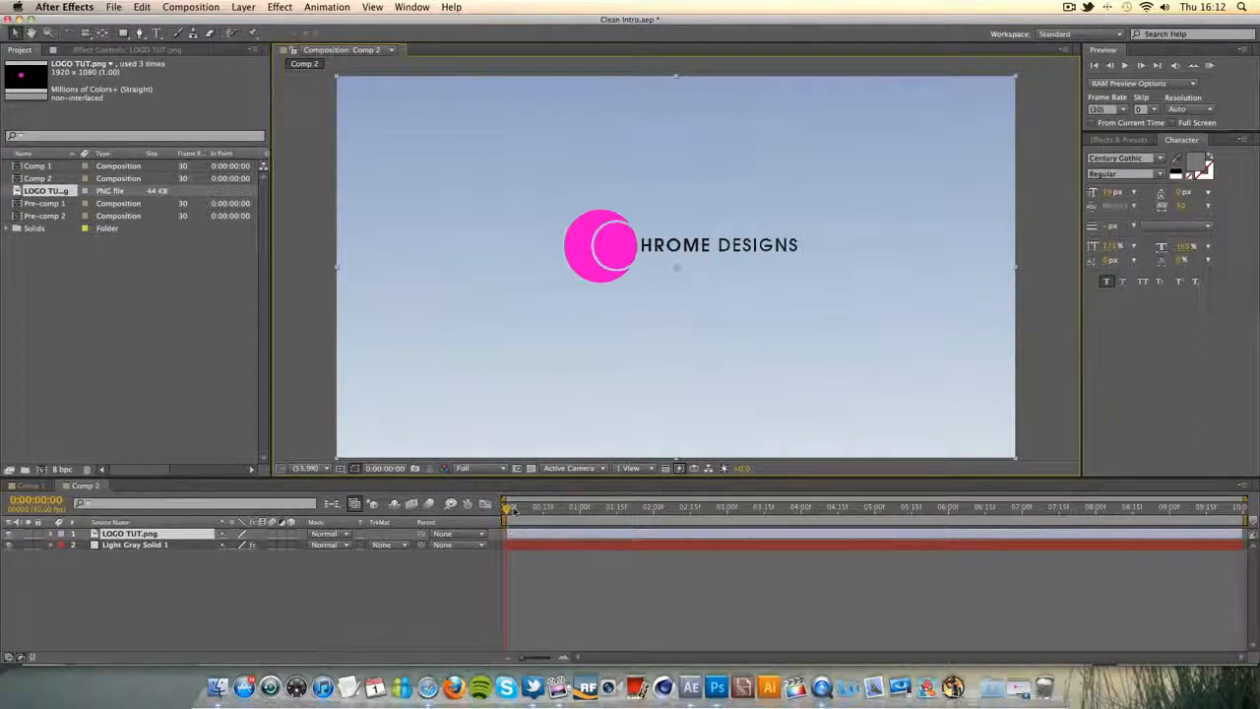
Play the opening of Tutorial Preview.mov in QuickTime Player to examine the logo's entrance, and return to After Effects.
drag(508, 508, 604, 508)
click(822, 688)
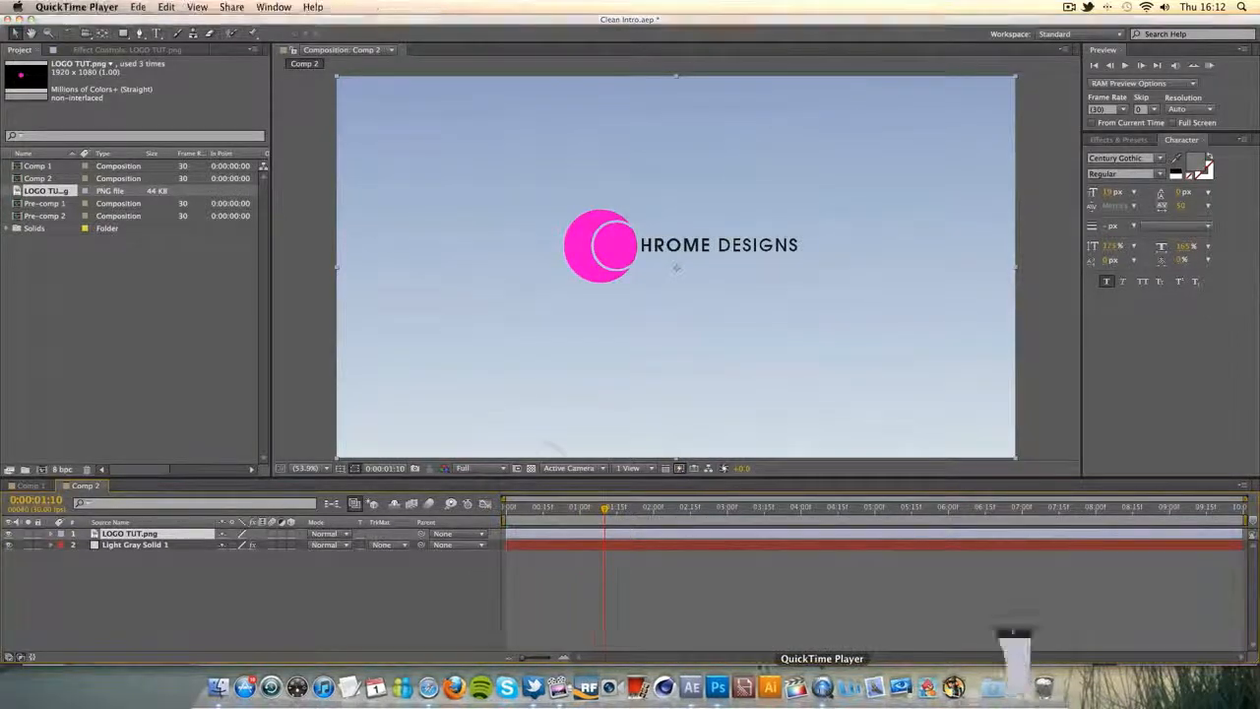
drag(594, 661, 536, 660)
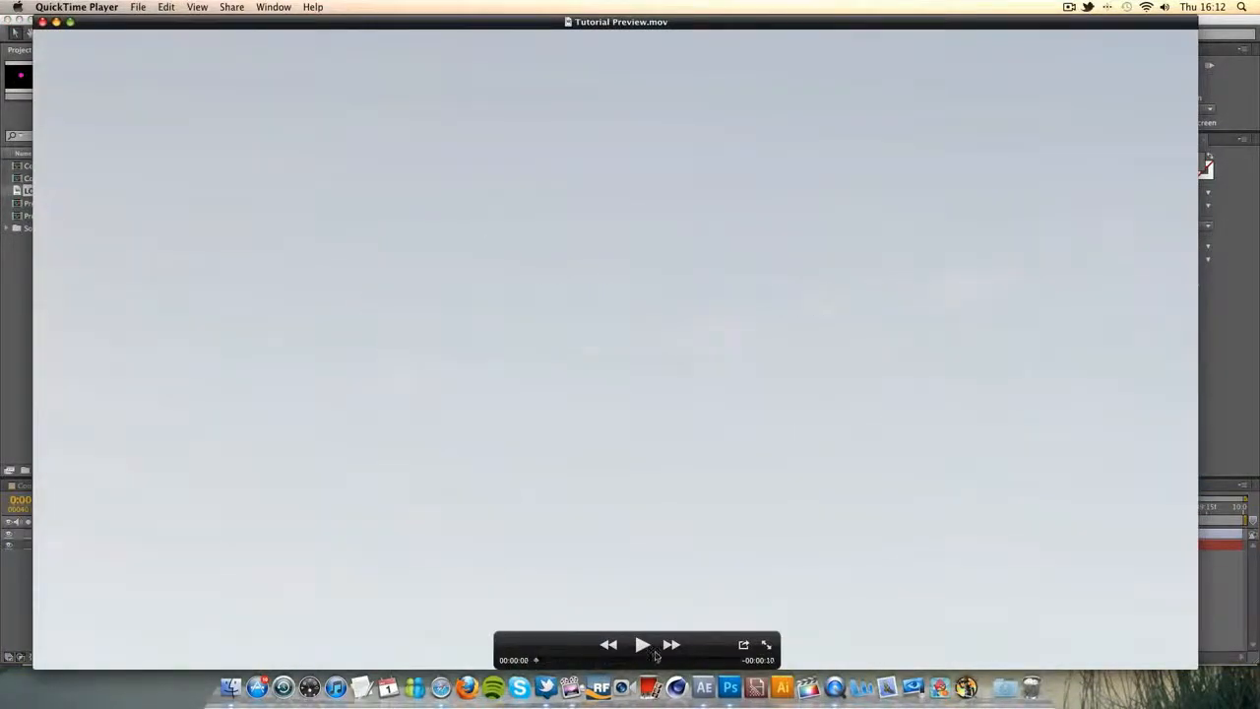
click(642, 646)
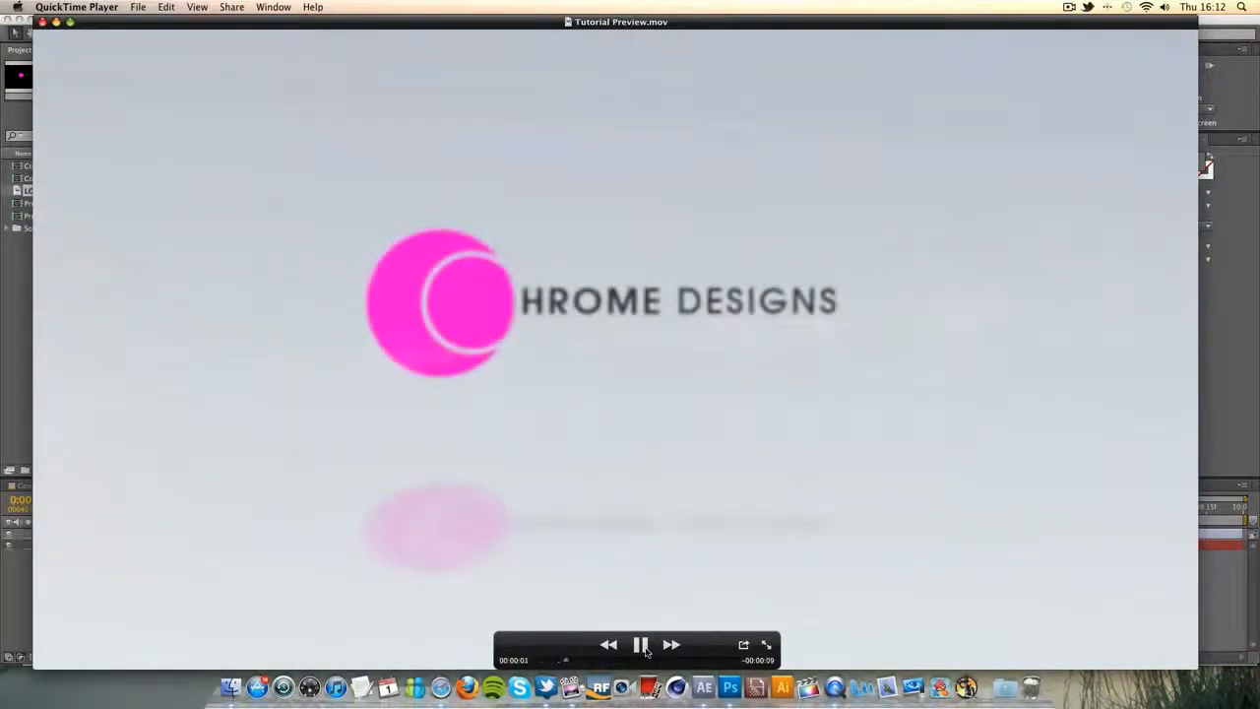
click(641, 645)
click(703, 687)
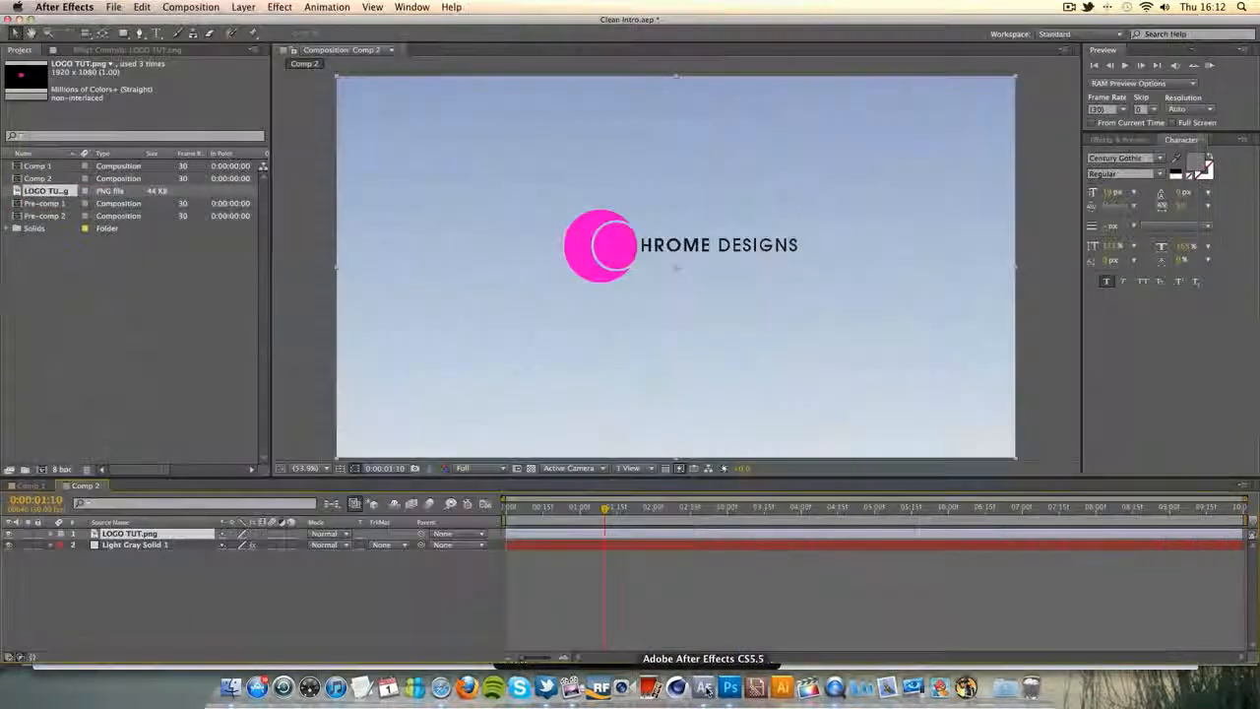
Fade in the LOGO TUT.png layer with Opacity keyframes of 0% at the start and 100% at 1 second.
drag(604, 507, 459, 508)
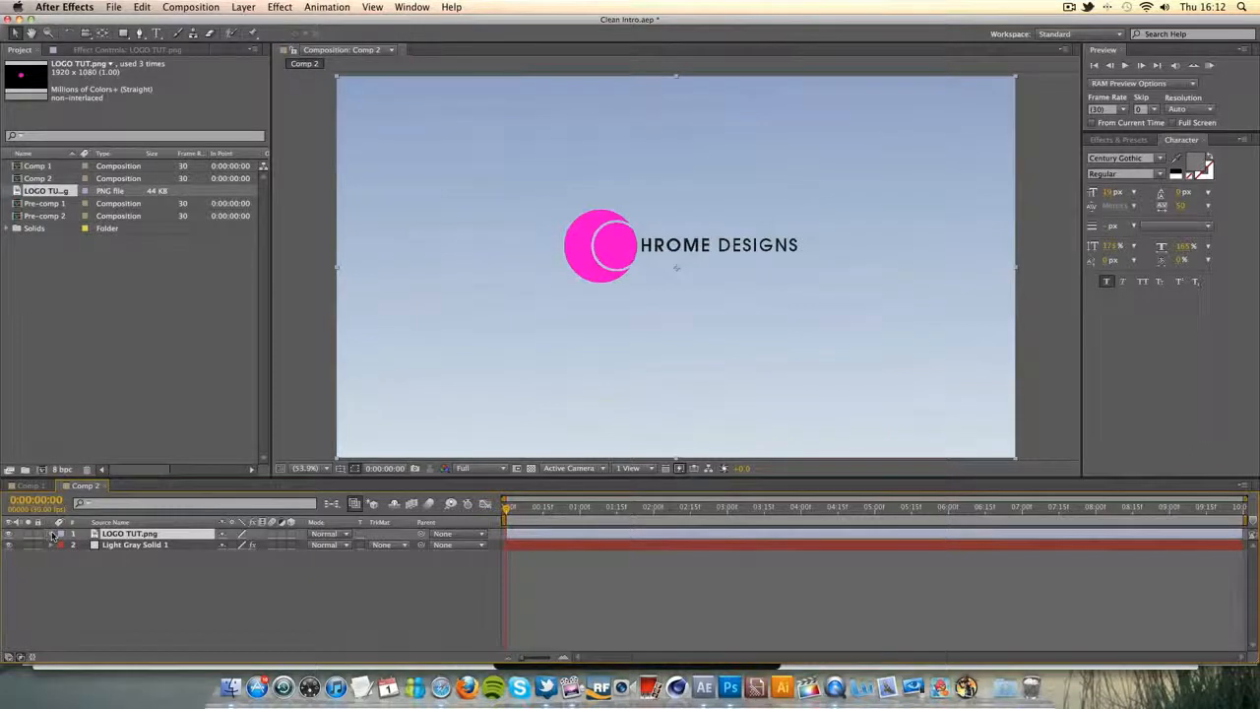
key(t)
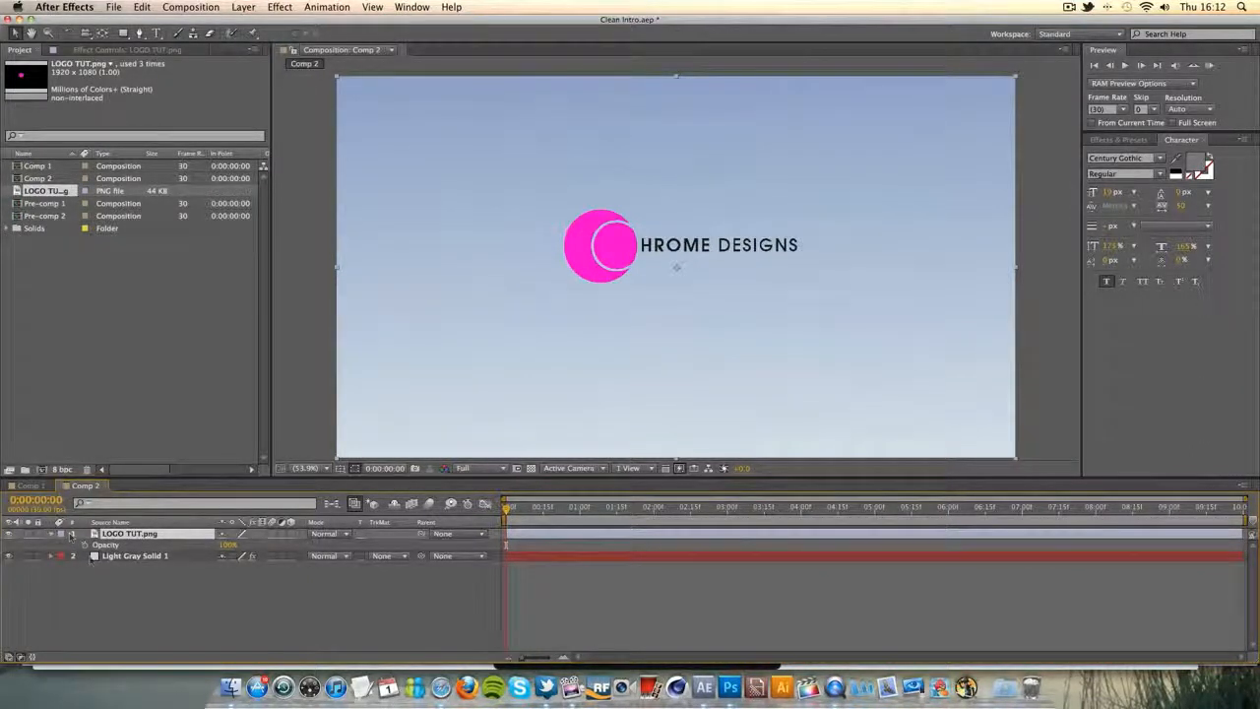
click(83, 545)
click(228, 544)
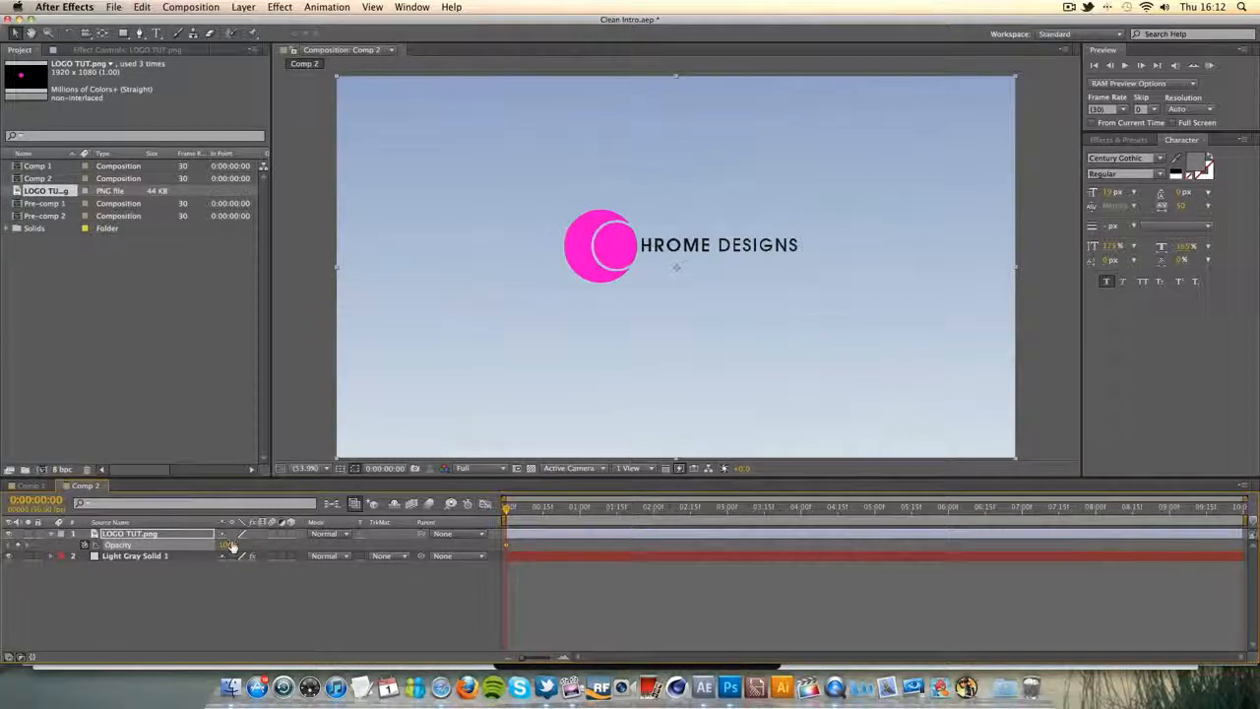
text(0)
key(Return)
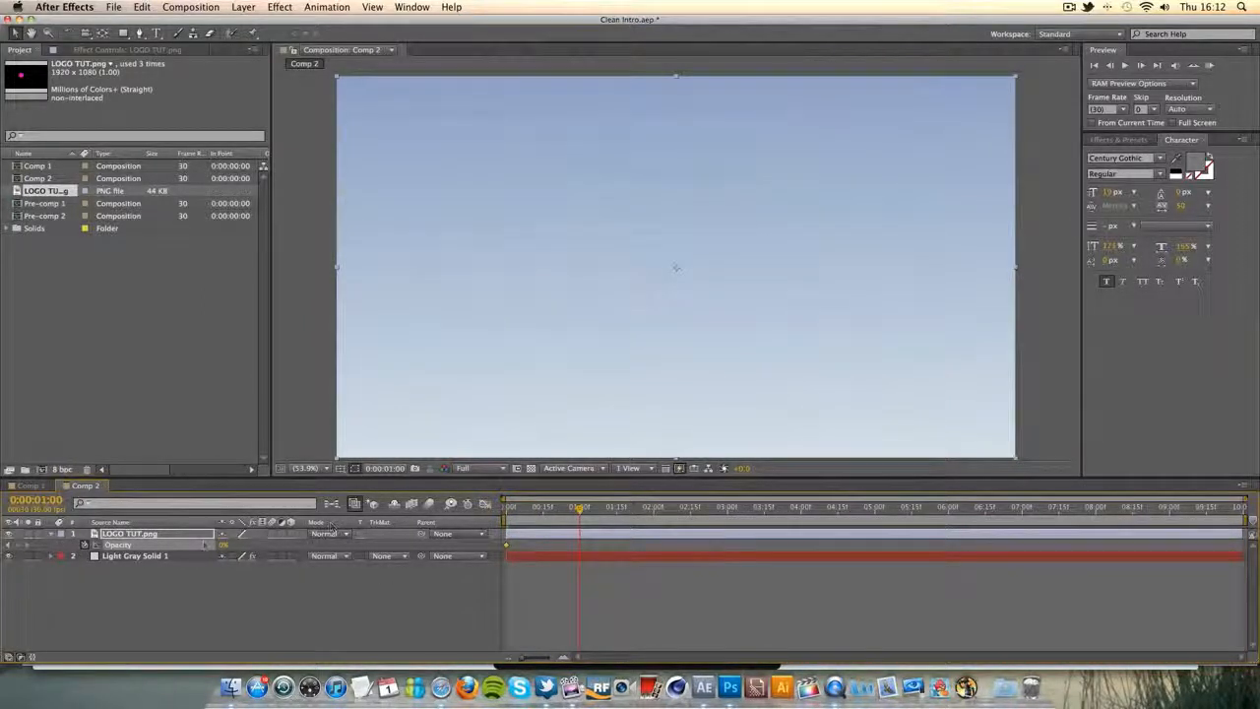
click(227, 544)
text(100)
key(Return)
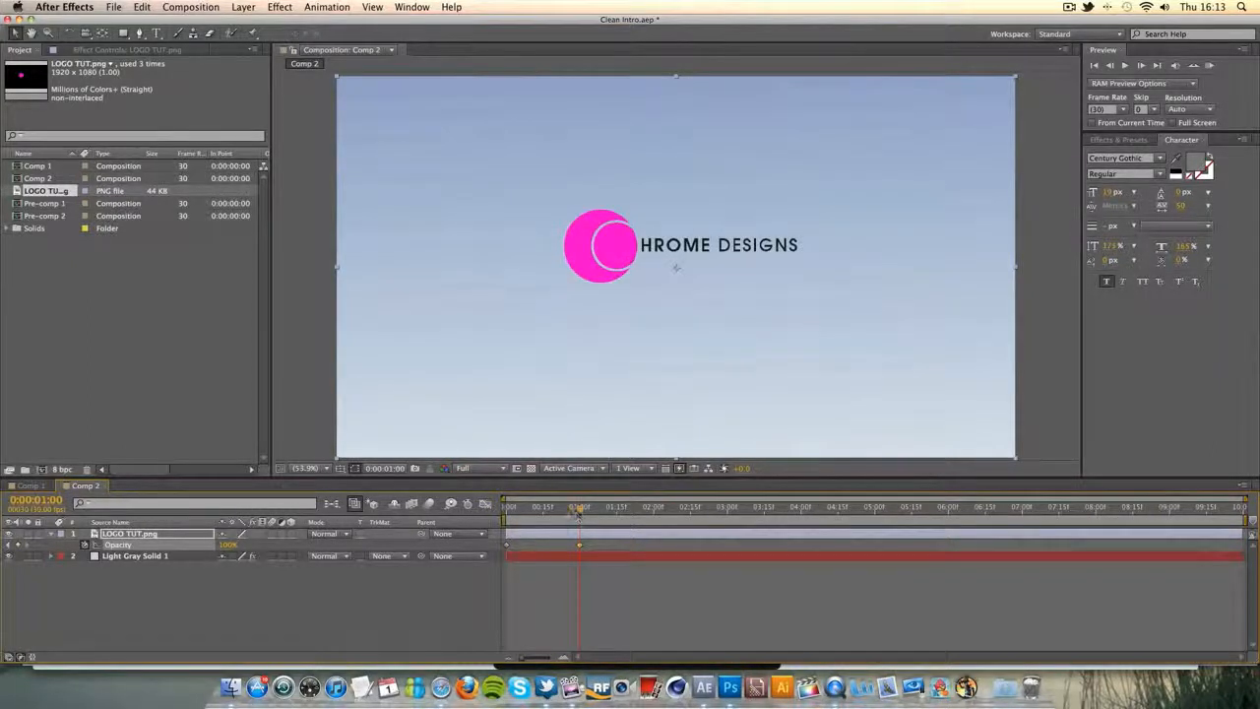
Apply Gaussian Blur to the LOGO TUT.png layer and keyframe its Blurriness at 15 at the start of the composition.
drag(579, 513, 503, 514)
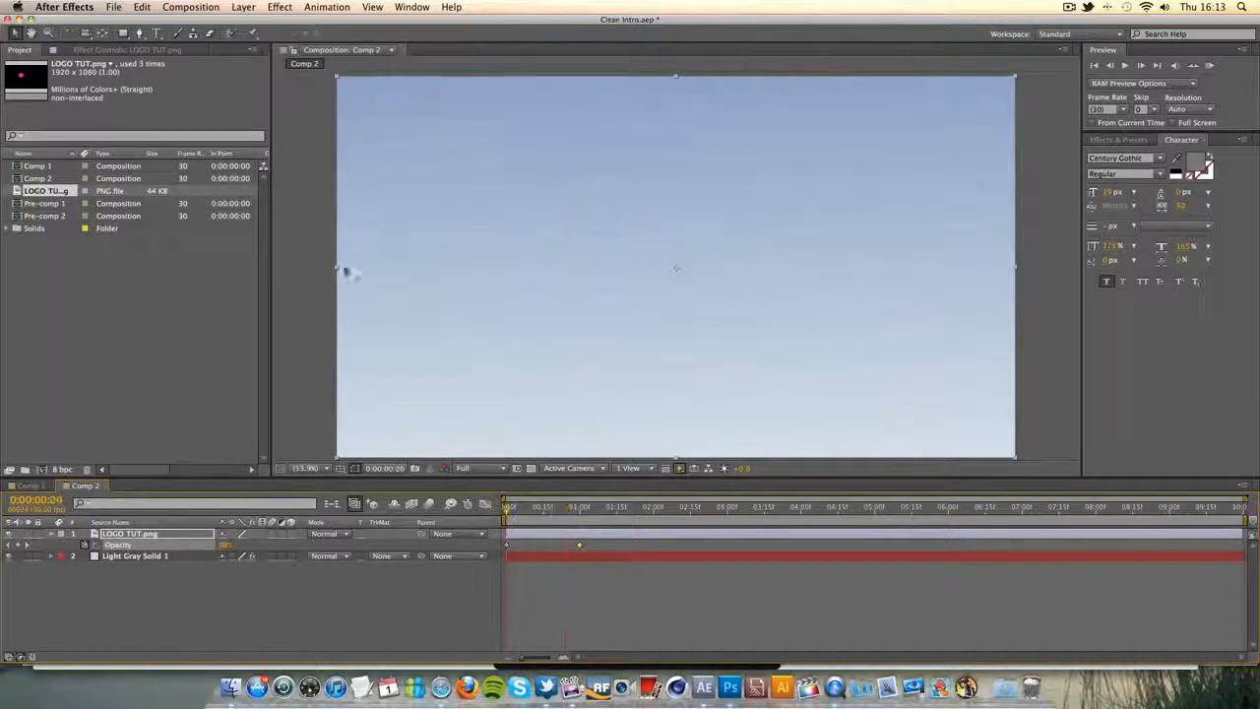
click(280, 7)
mouse_move(318, 143)
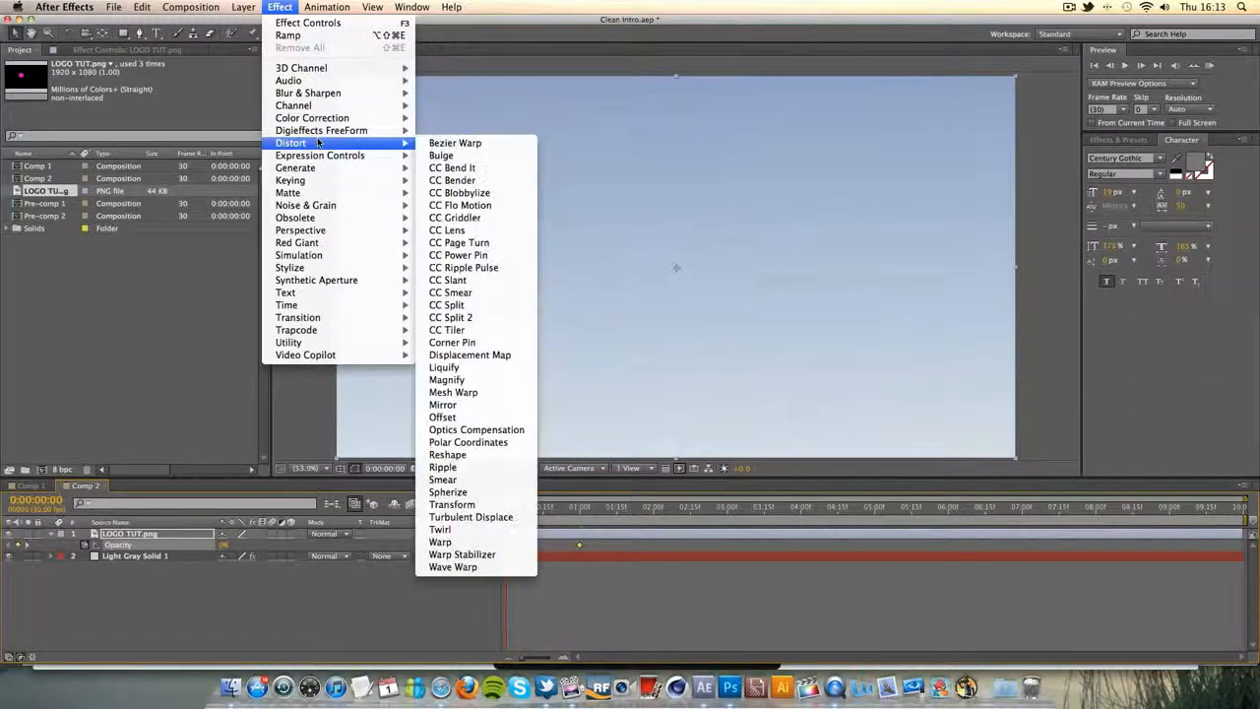
mouse_move(323, 94)
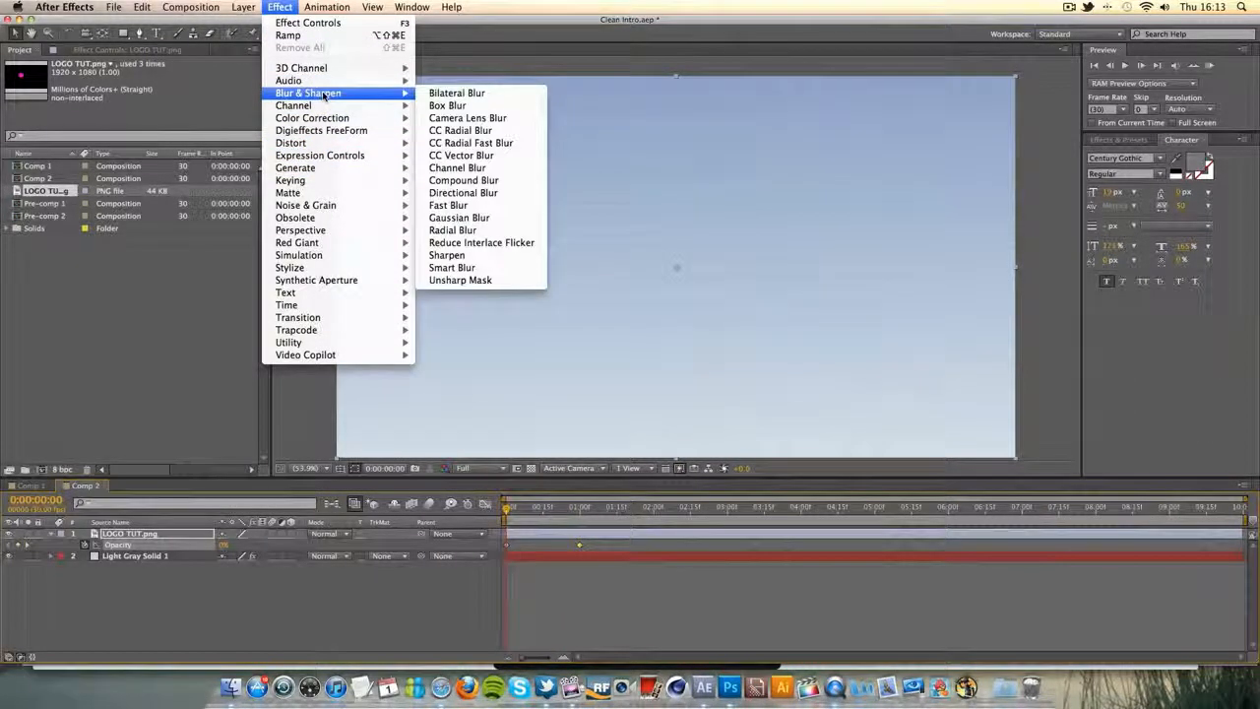
click(507, 216)
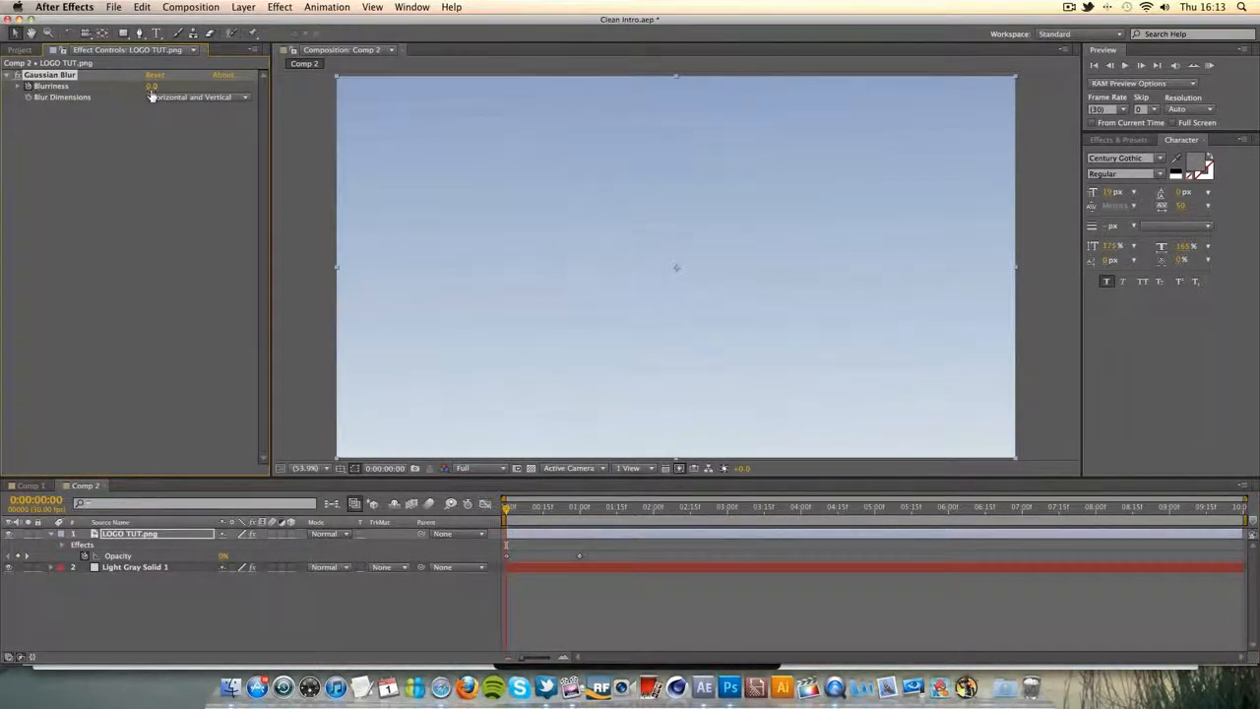
key(Return)
Keyframe the logo's Gaussian Blur Blurriness at 0 at 2 seconds.
drag(507, 507, 654, 518)
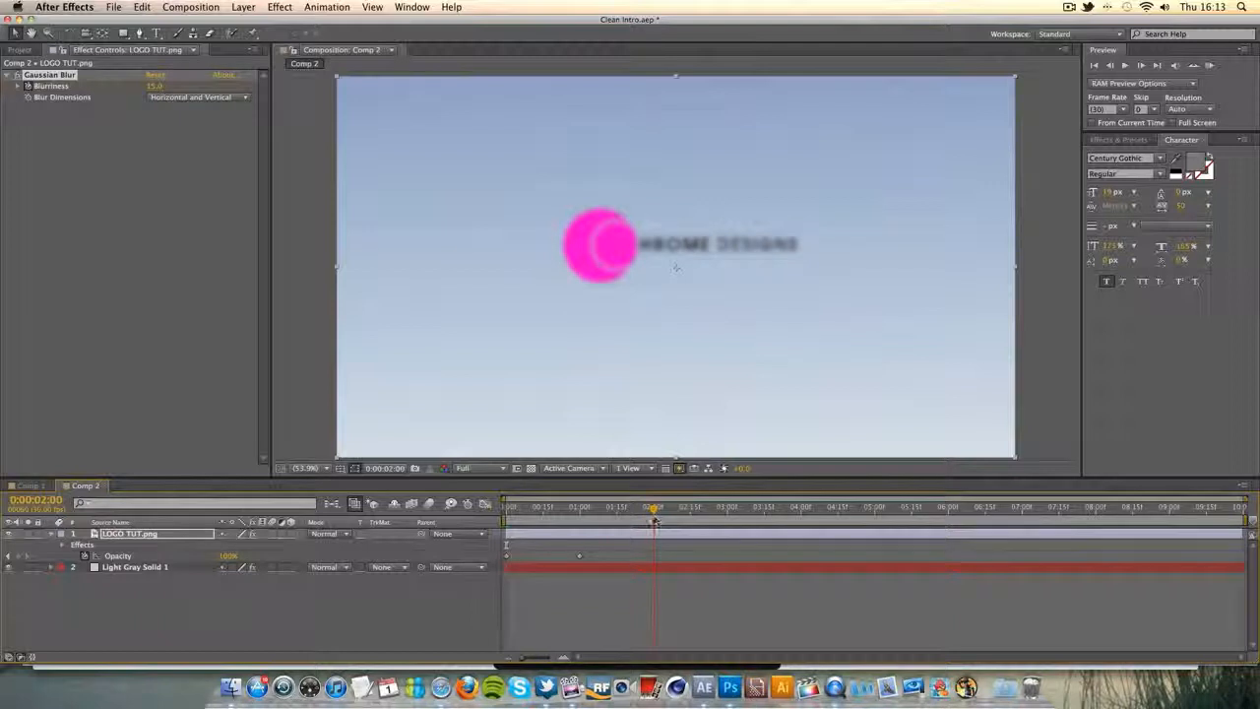
click(158, 88)
text(0)
key(Return)
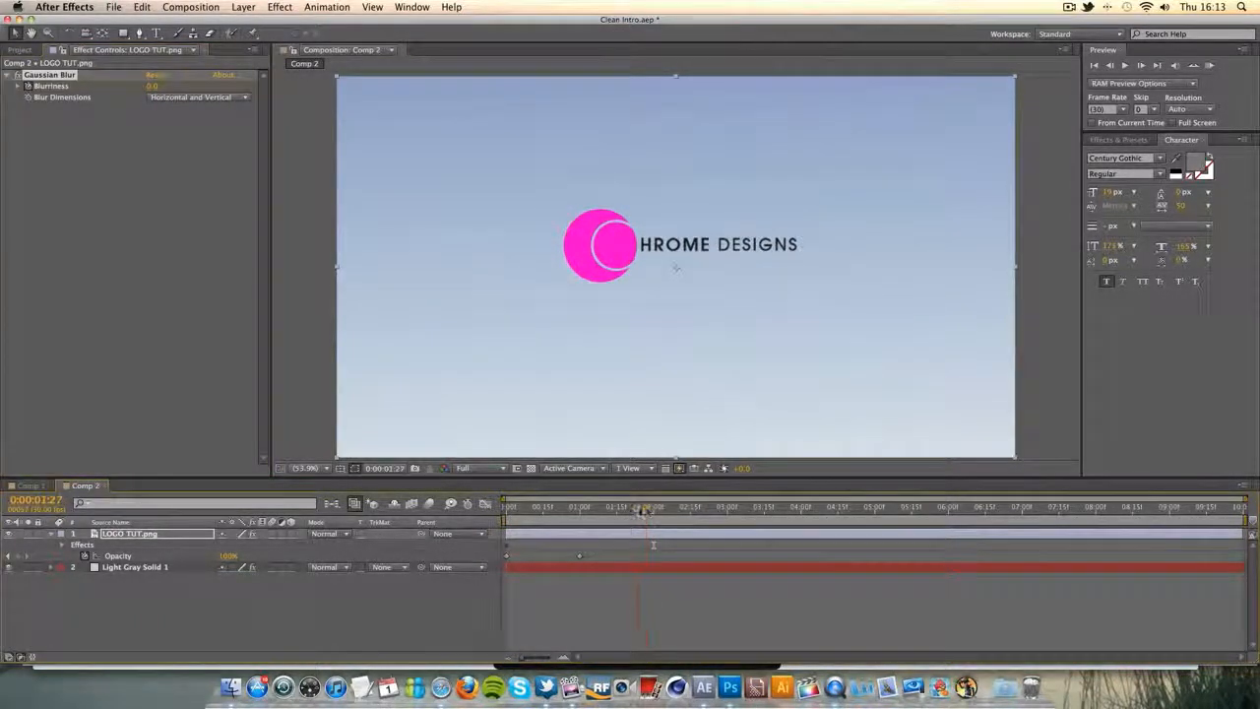
Play Comp 2 from the start to examine the logo's combined fade and blur animation.
drag(655, 509, 453, 505)
key(space)
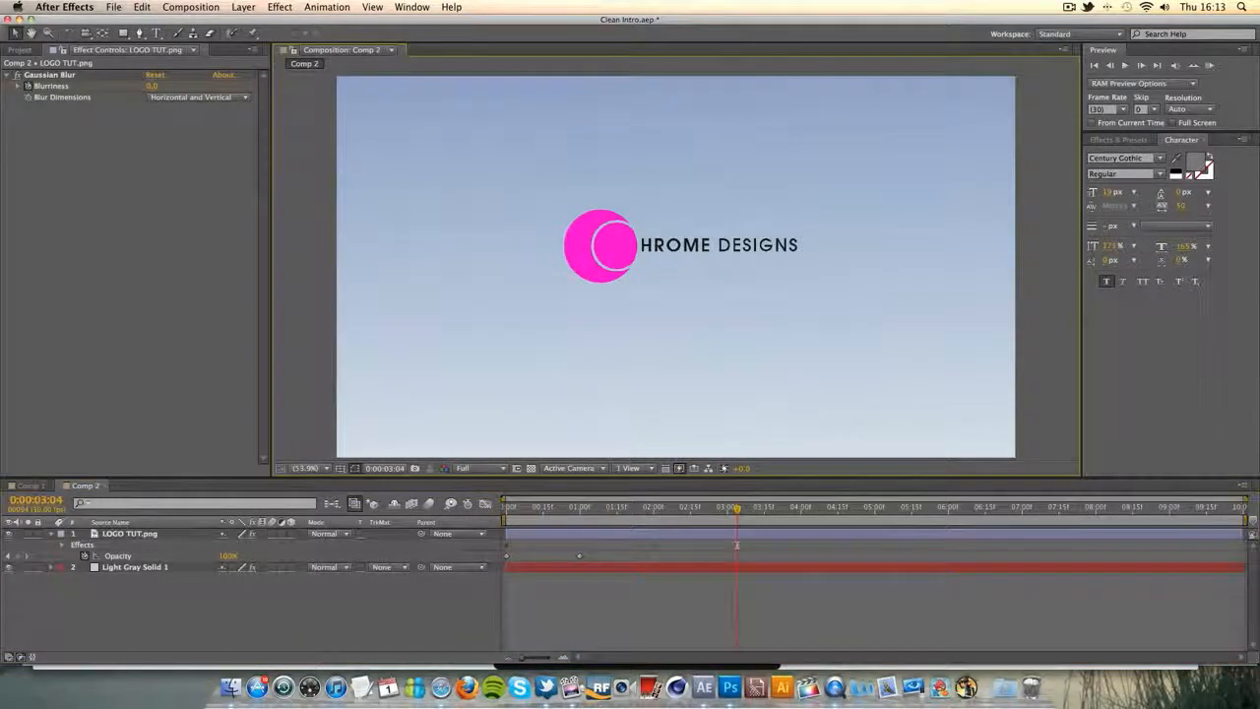
drag(737, 515, 641, 506)
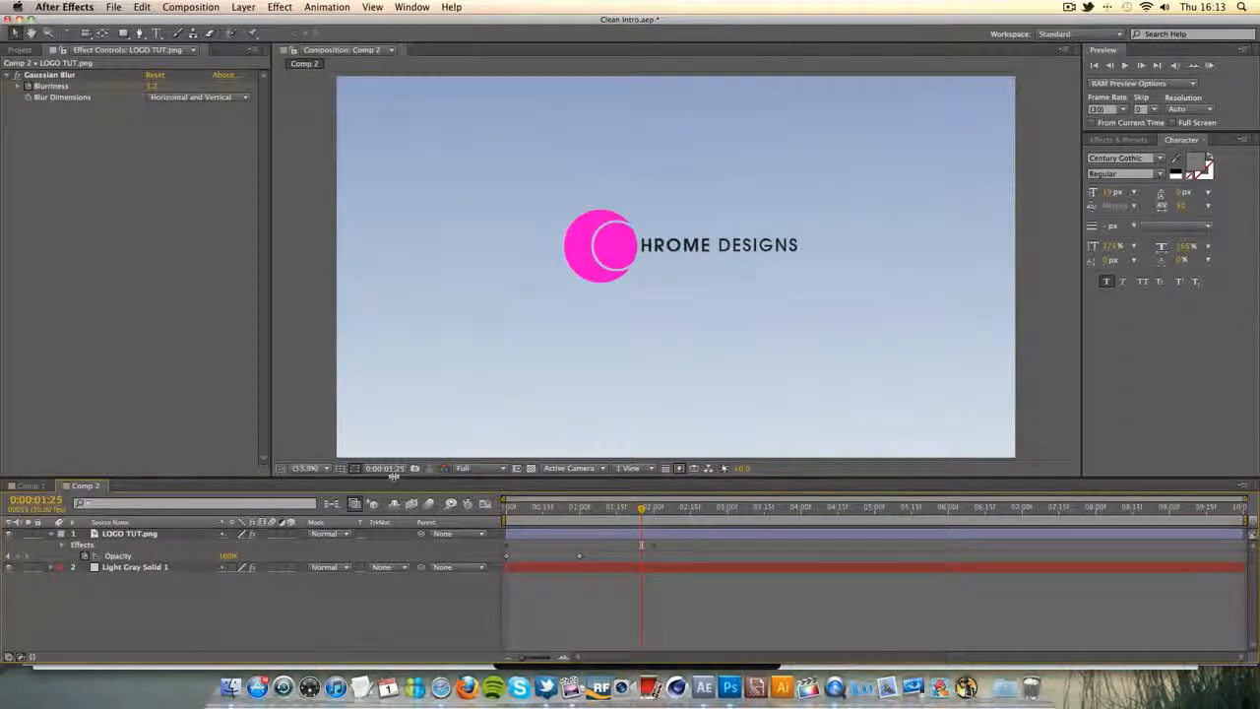
Duplicate the LOGO TUT.png layer in Comp 2.
click(61, 533)
click(77, 534)
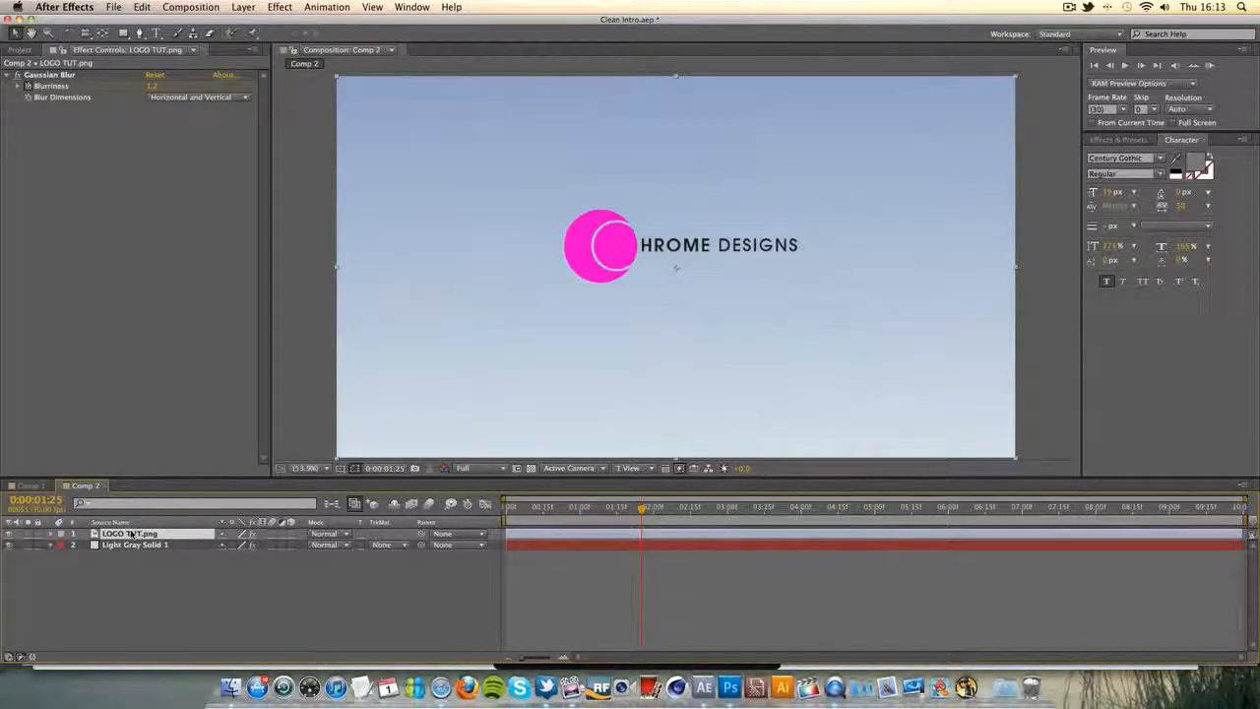
key(super+d)
key(super+e)
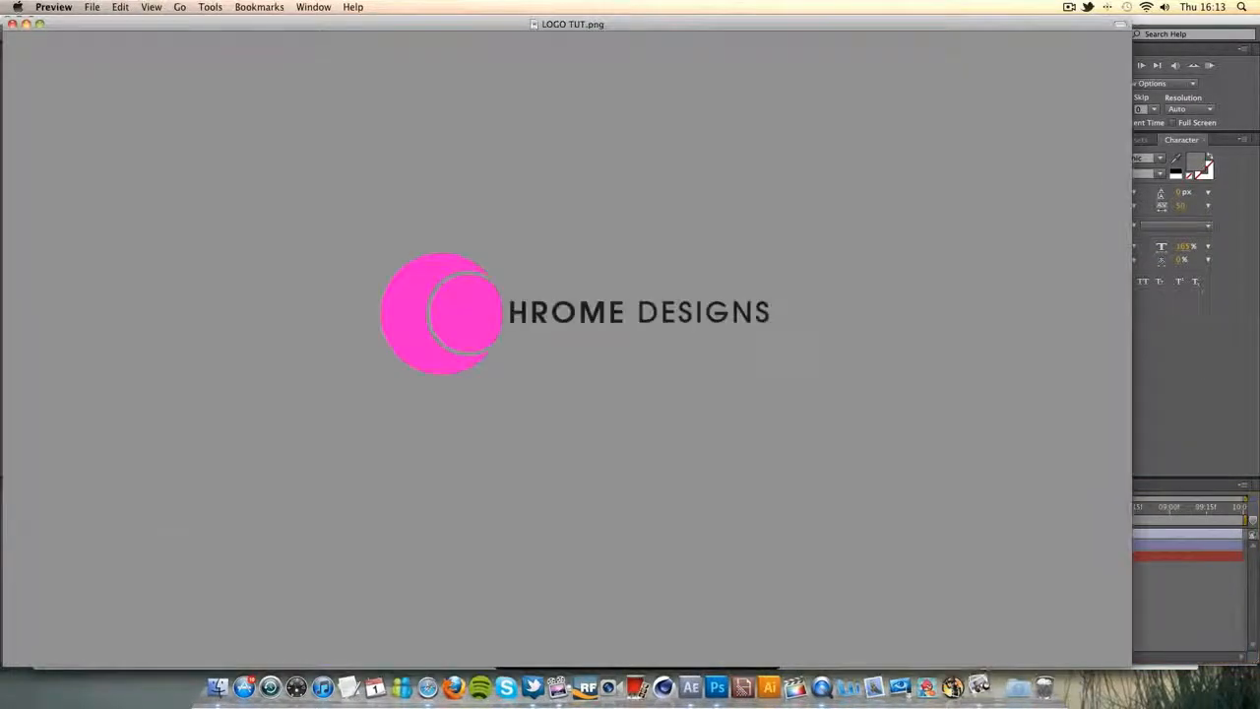
click(13, 25)
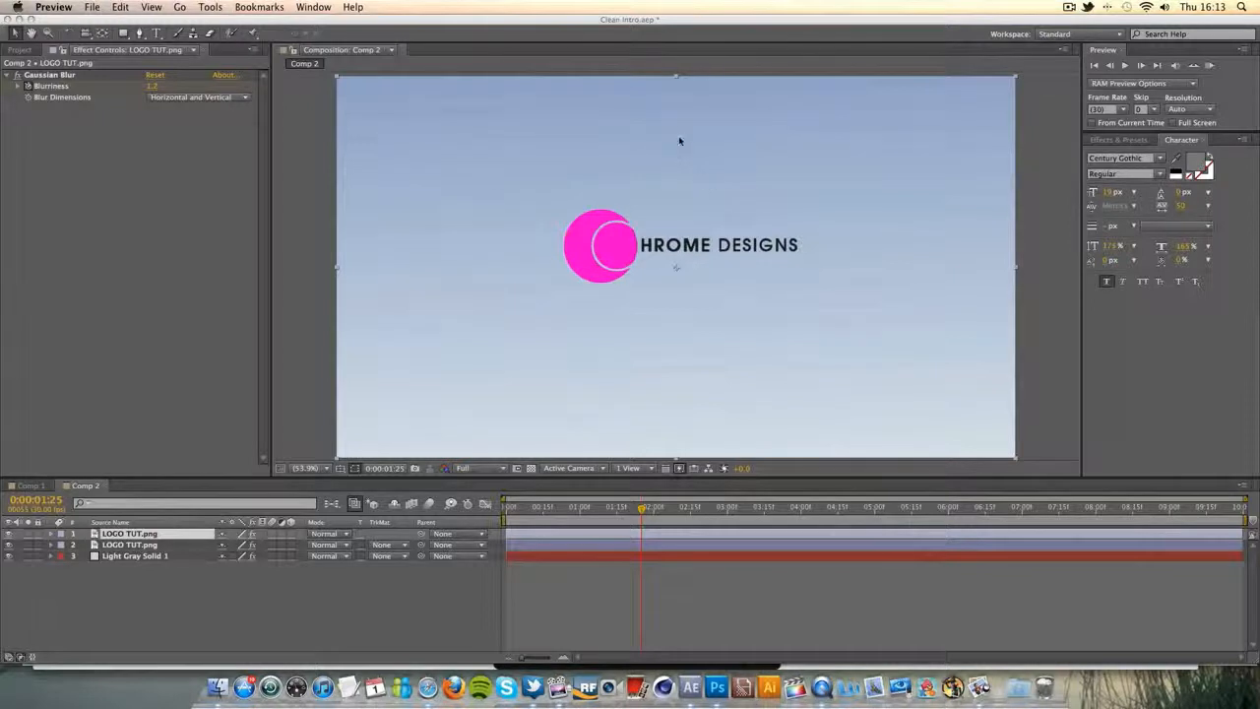
Flip the duplicate logo vertically and place it below the original logo as a reflection.
click(673, 76)
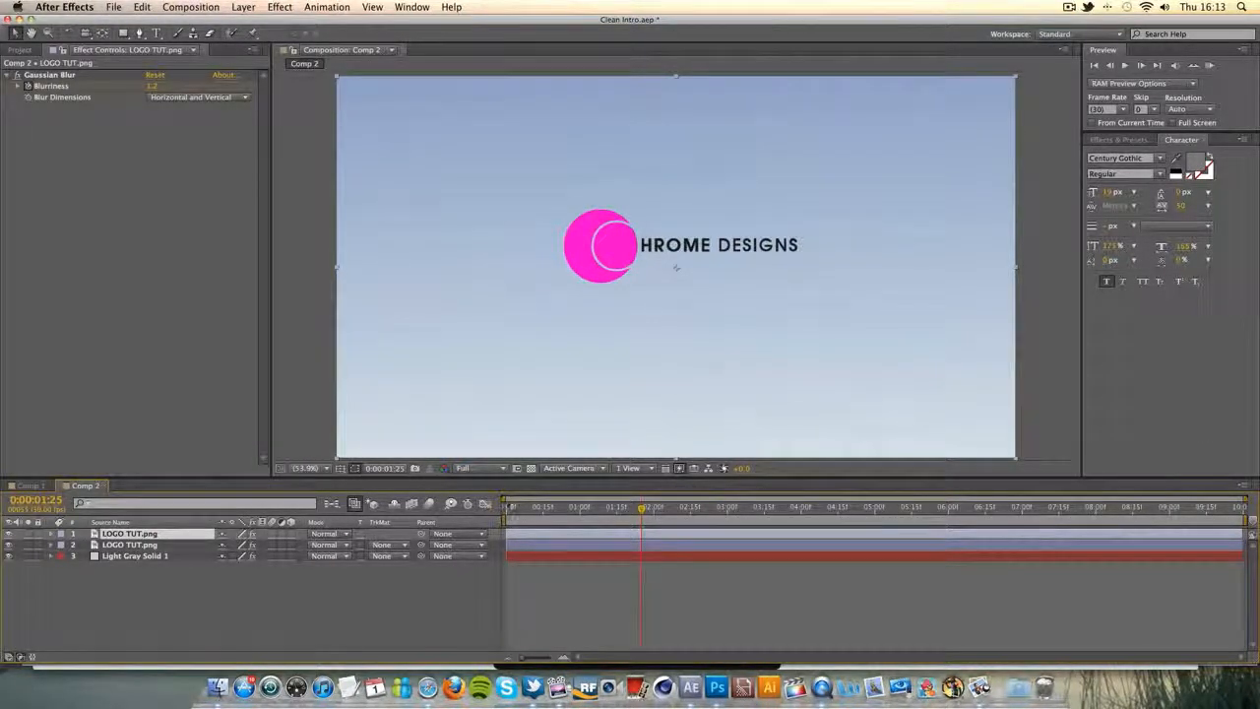
drag(512, 478, 513, 495)
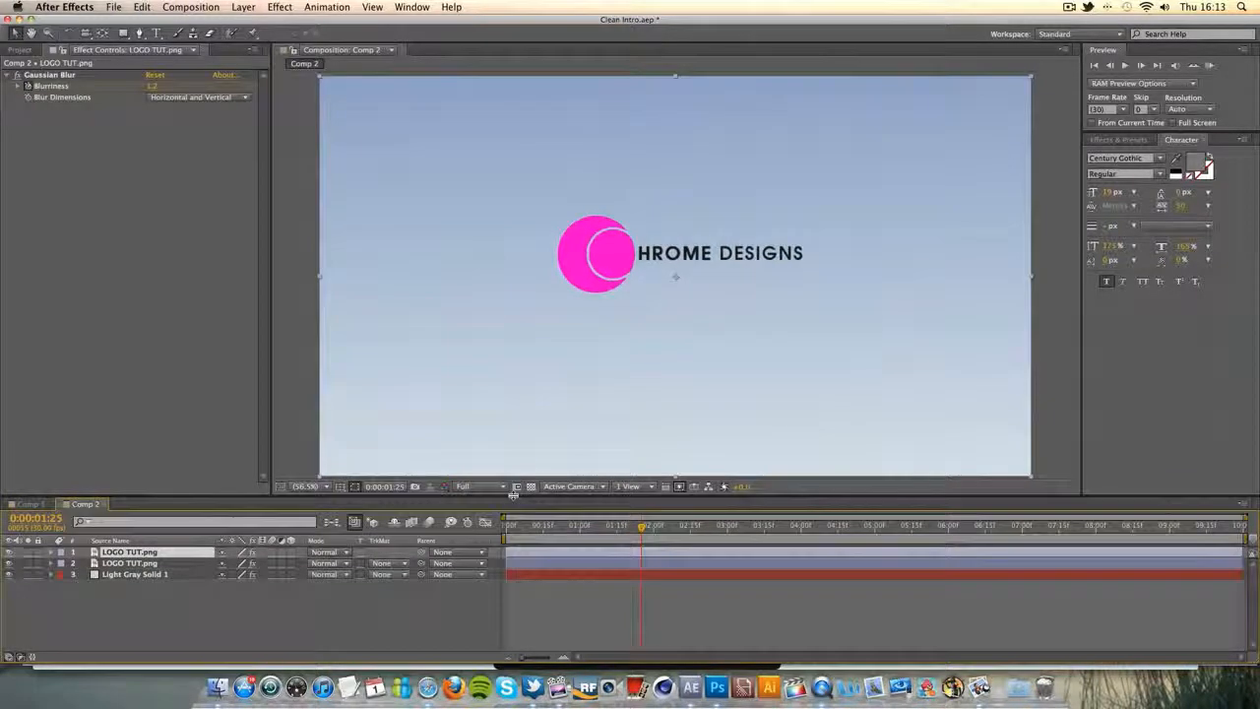
drag(678, 75, 650, 481)
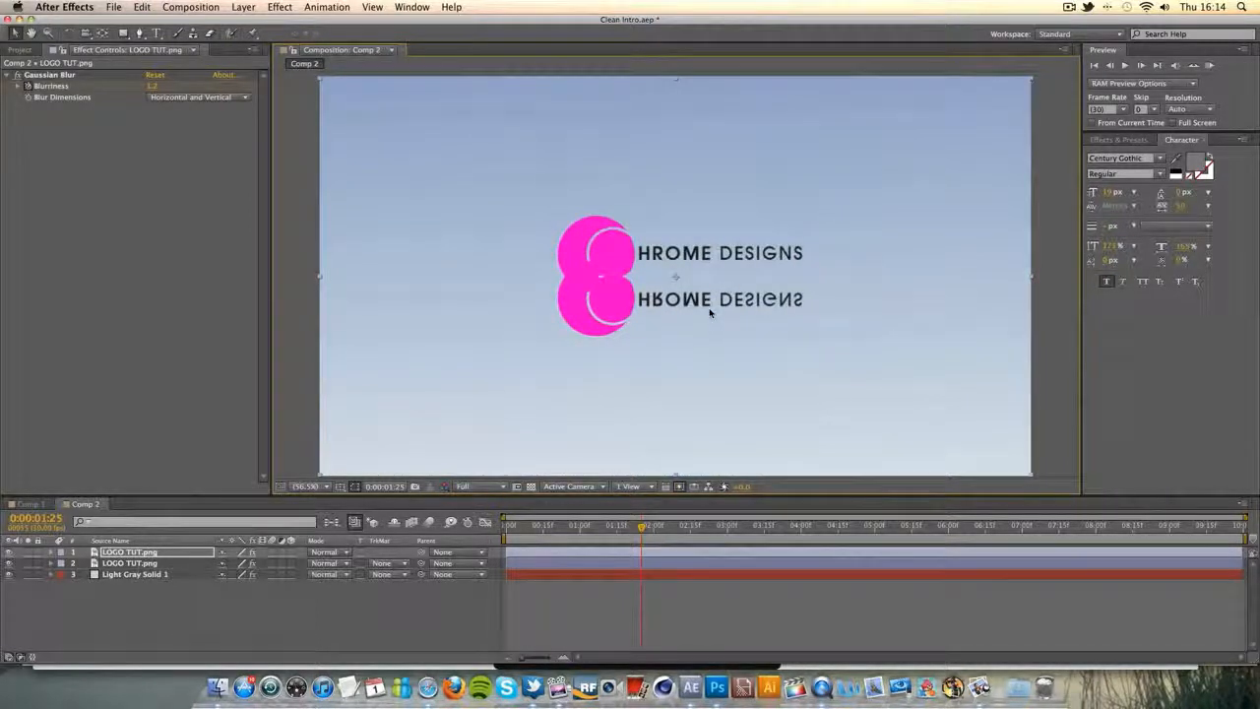
drag(708, 315, 715, 386)
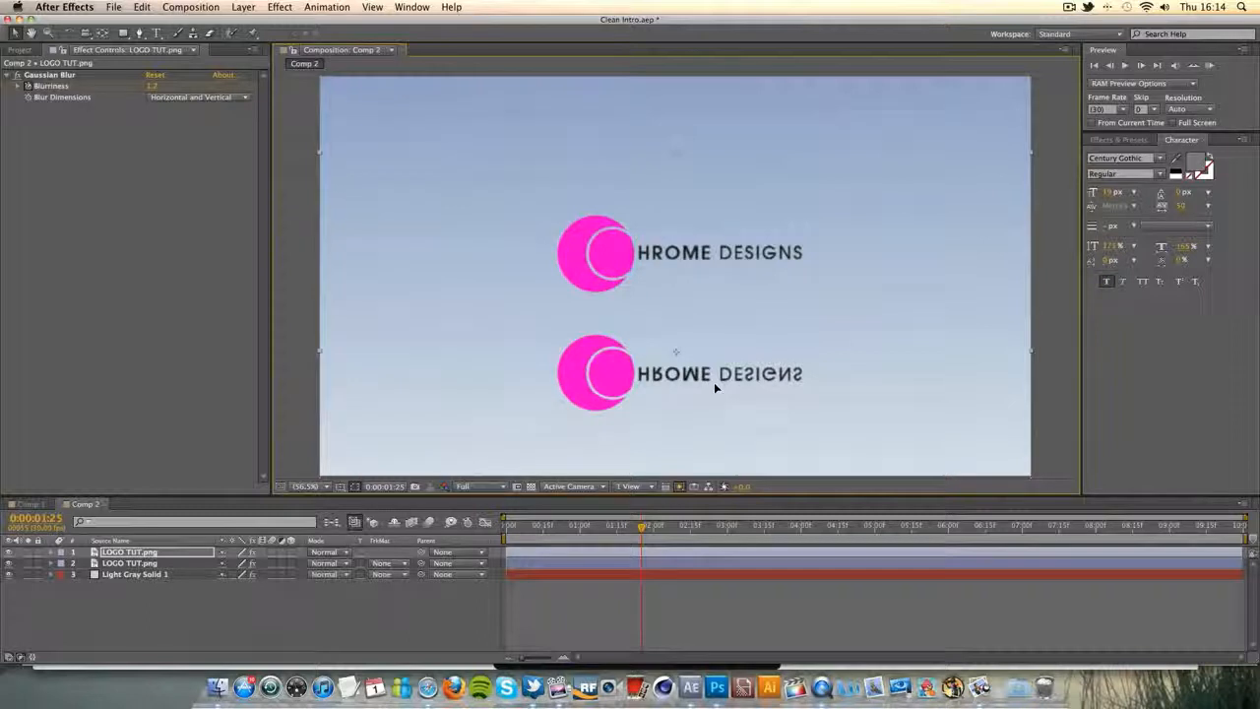
Make the flipped logo duplicate a 3D layer.
click(167, 556)
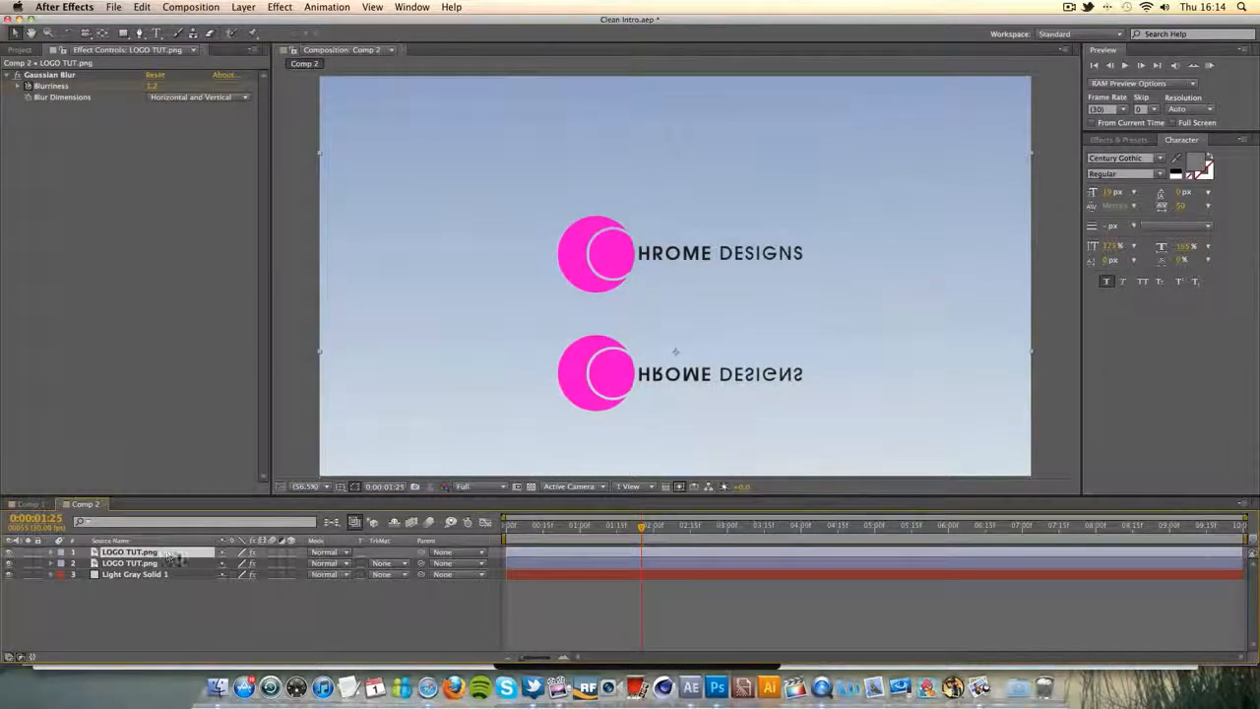
click(293, 551)
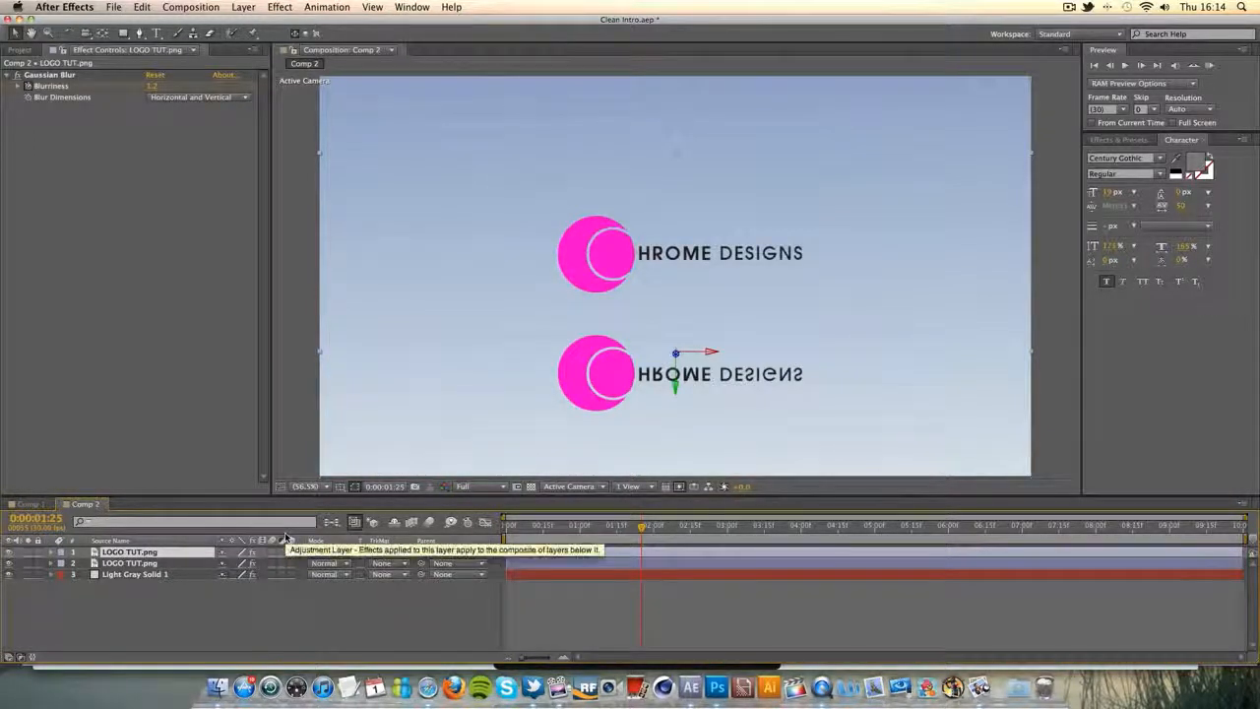
drag(292, 495, 292, 471)
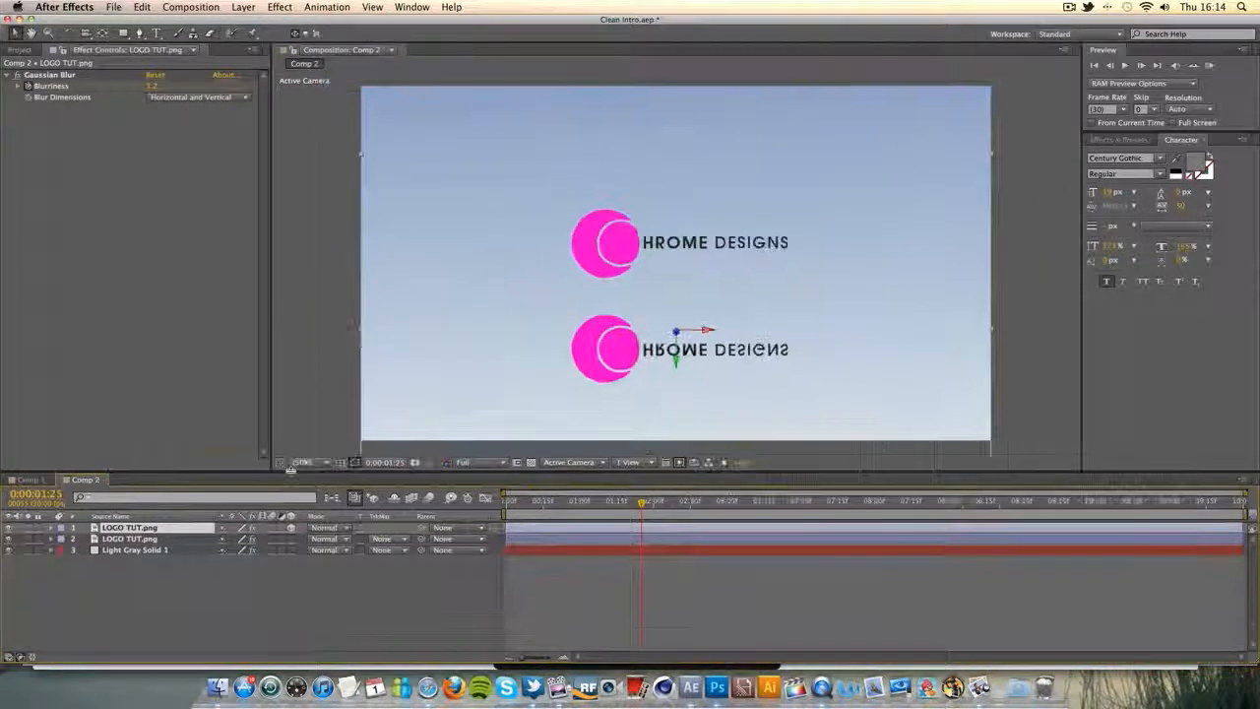
Tilt the flipped logo layer by setting its X Rotation to -60°.
click(52, 528)
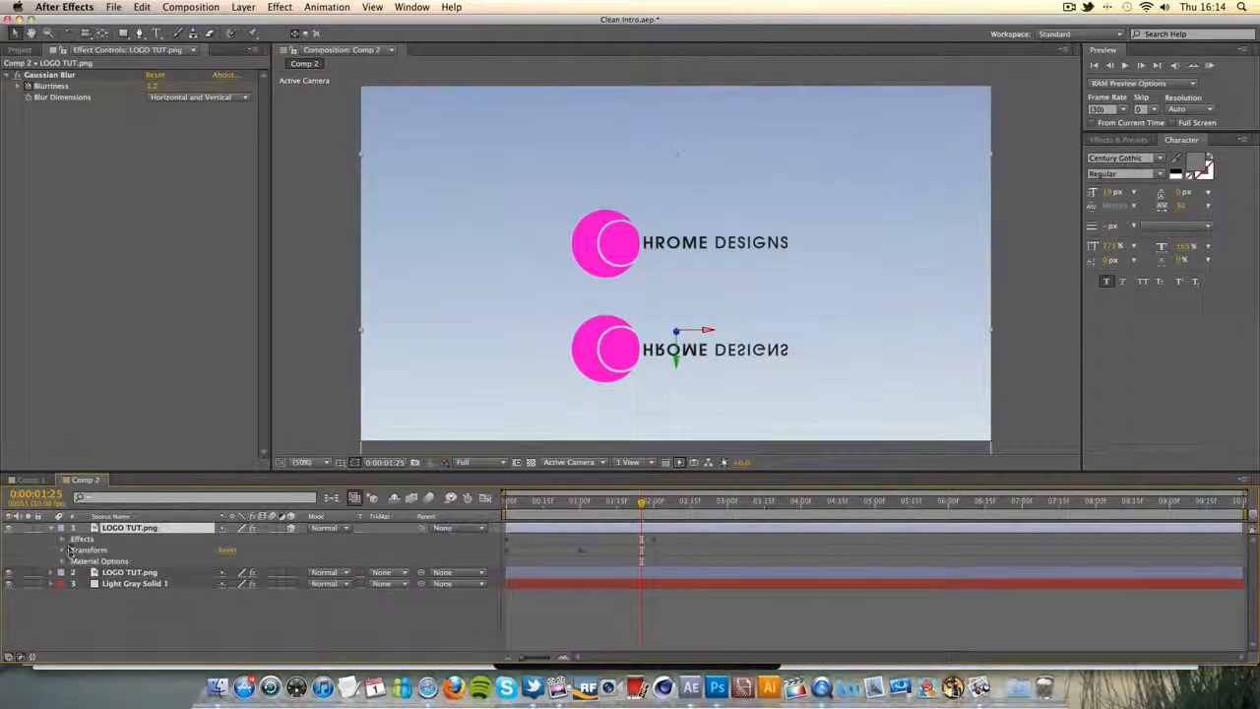
click(63, 550)
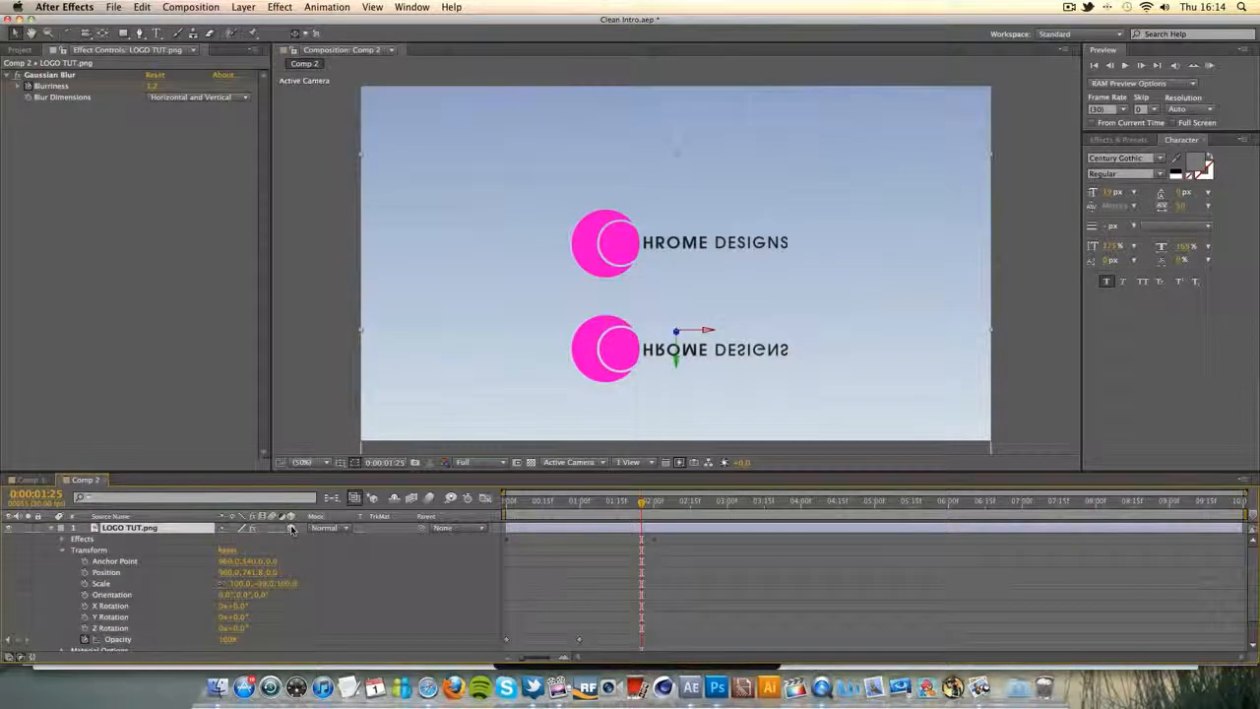
key(Home)
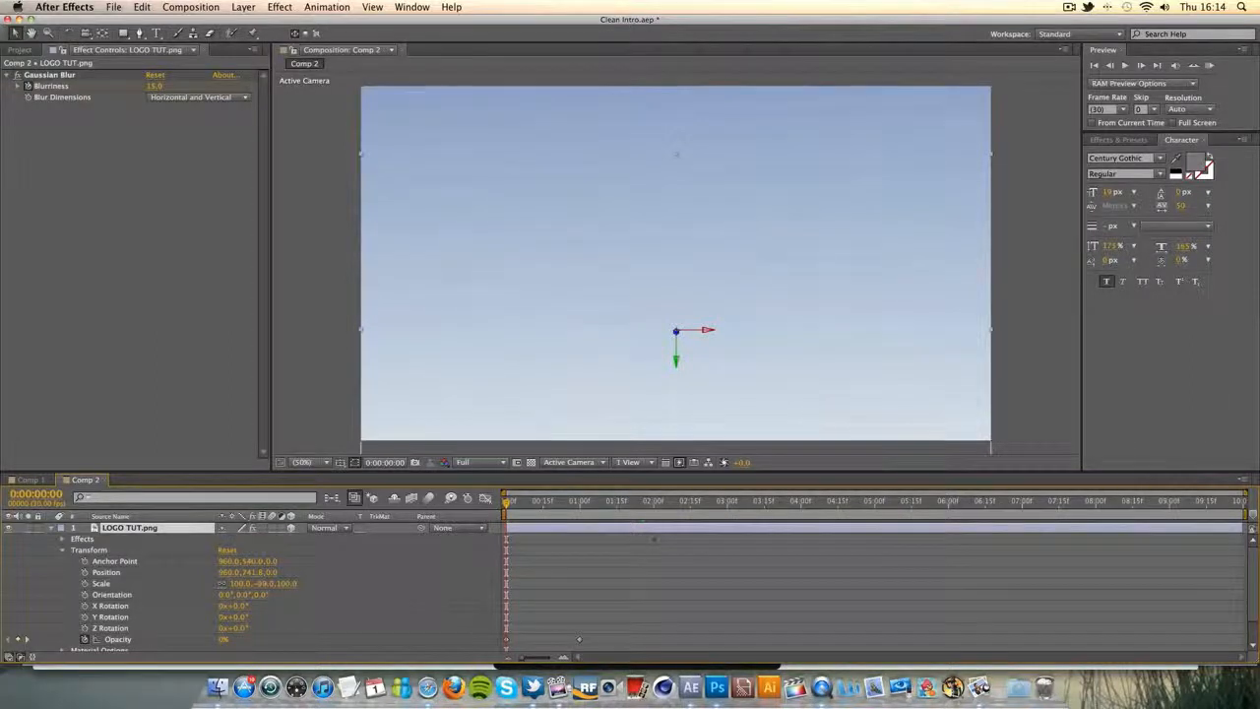
key(space)
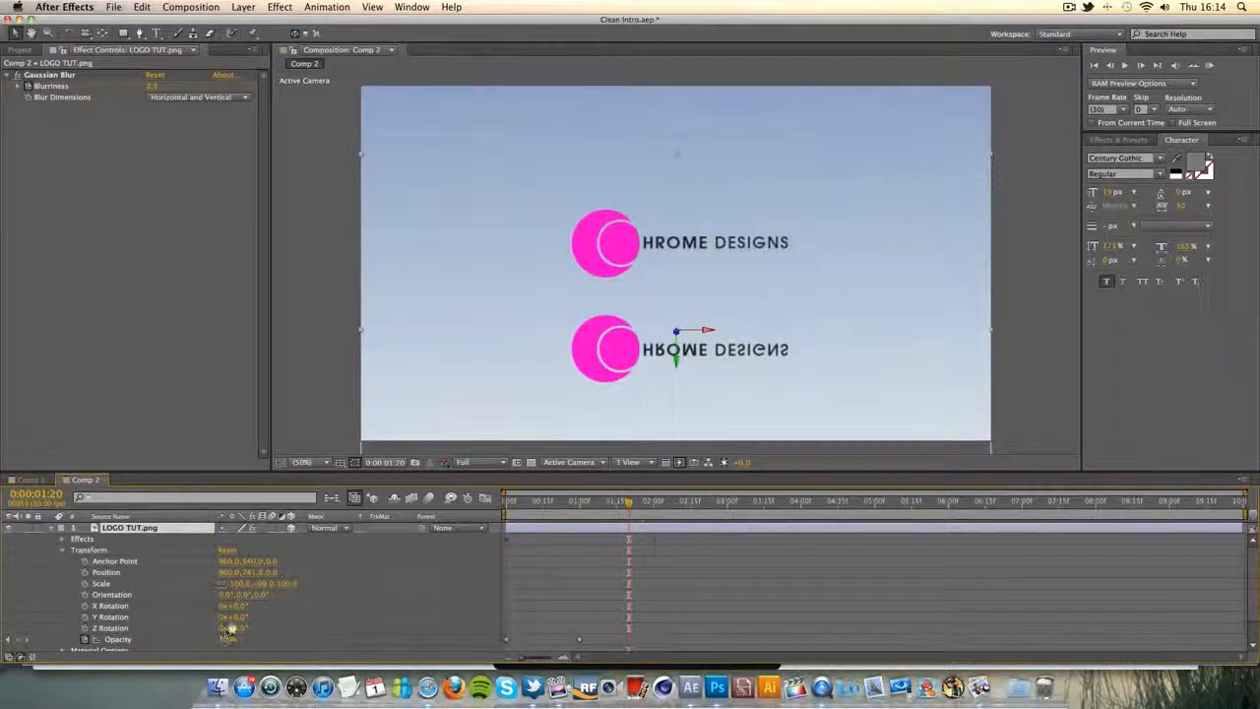
drag(233, 606, 253, 606)
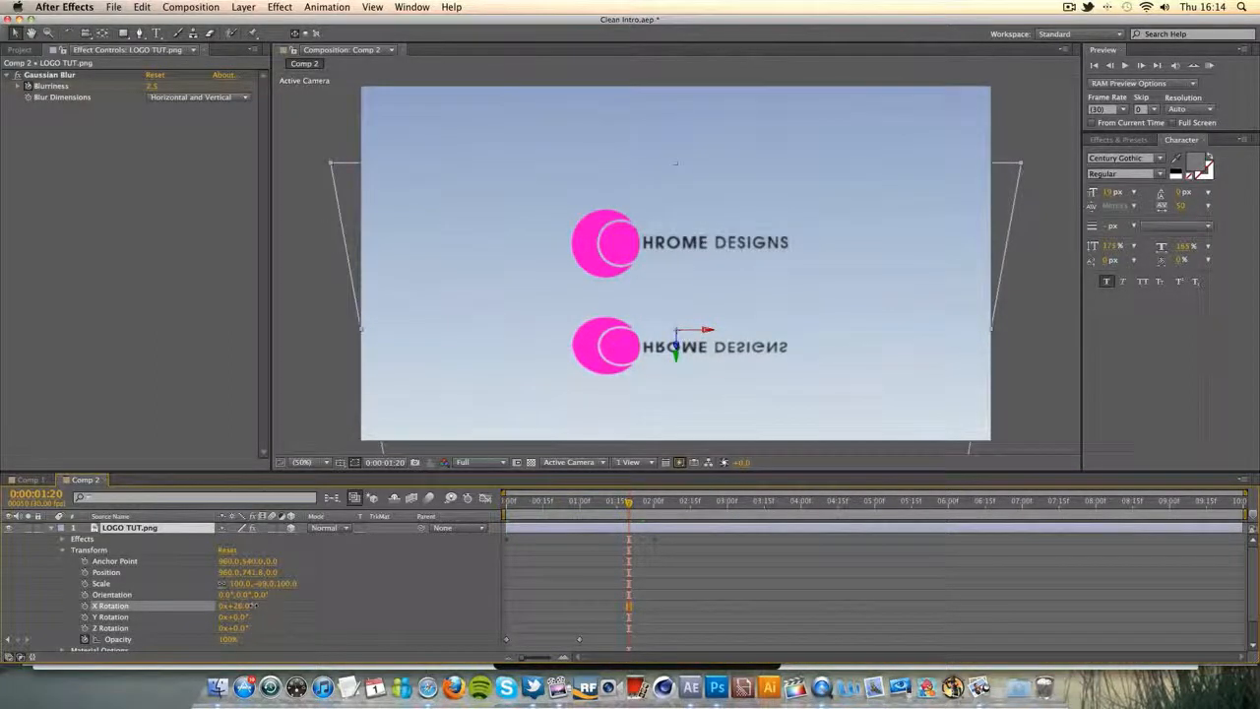
click(242, 606)
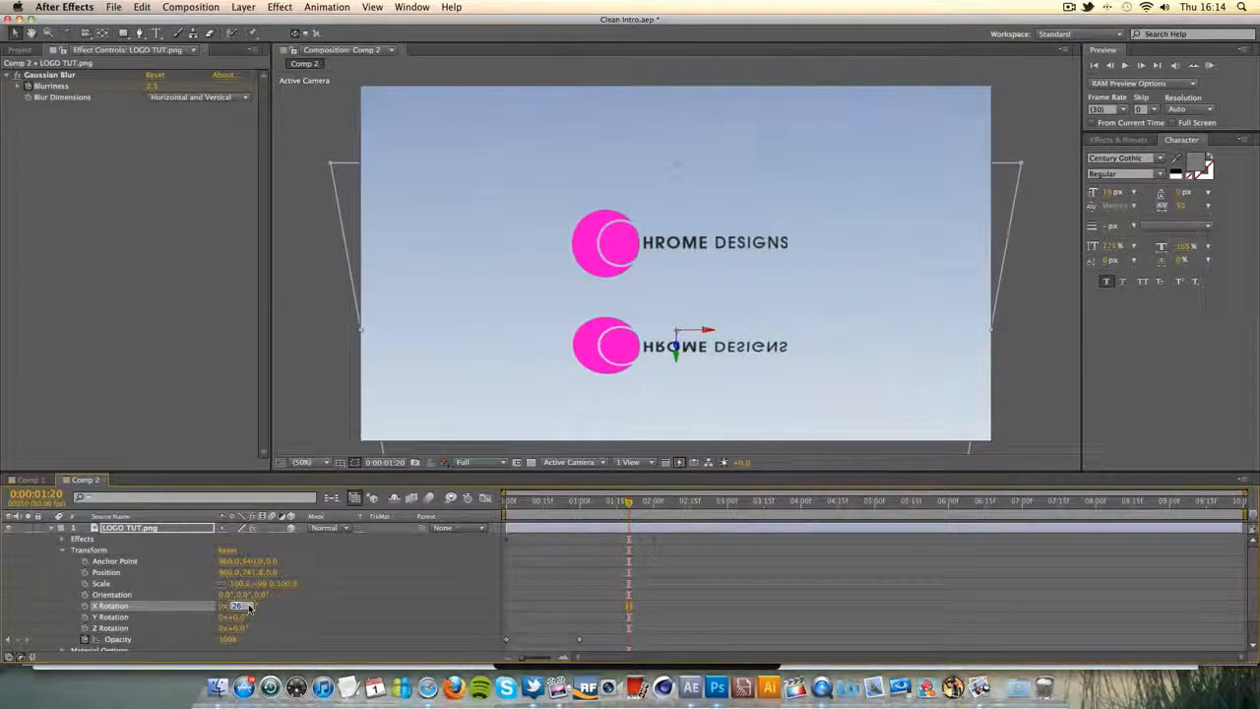
text(60)
key(Return)
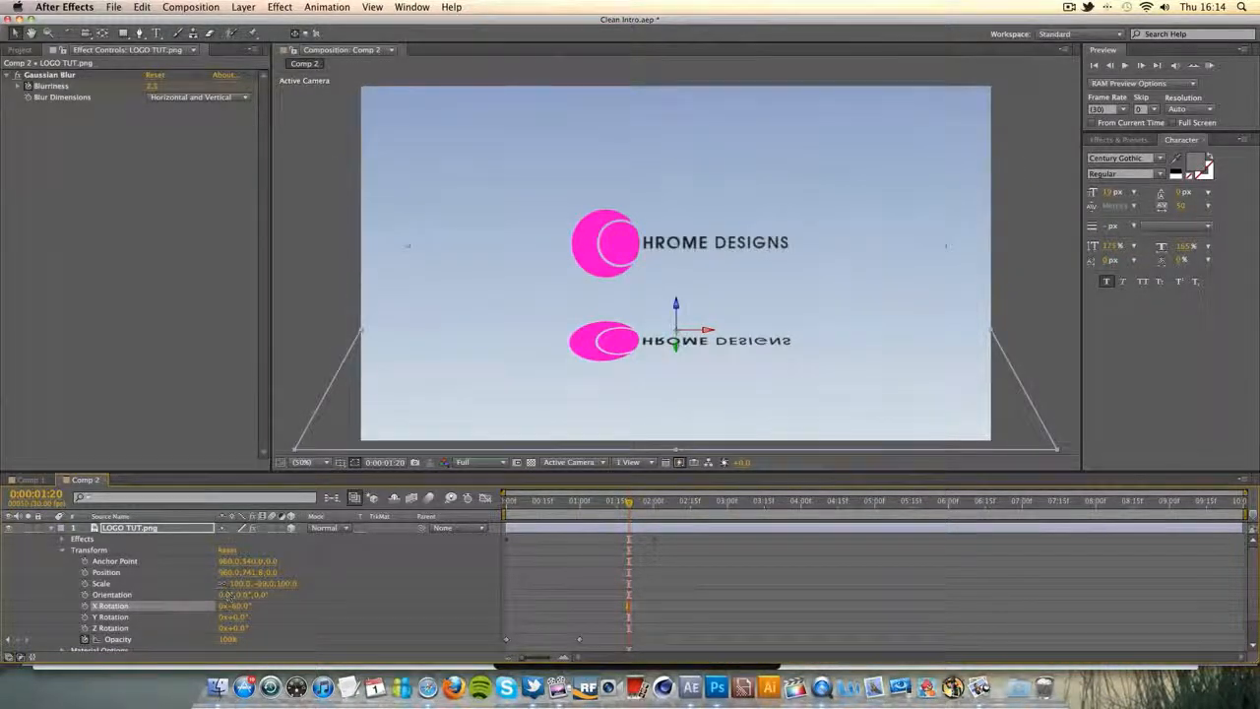
Nudge the flipped logo layer down to a Y position of 763.8.
scroll(1012, 390, up, 3)
scroll(1001, 391, down, 8)
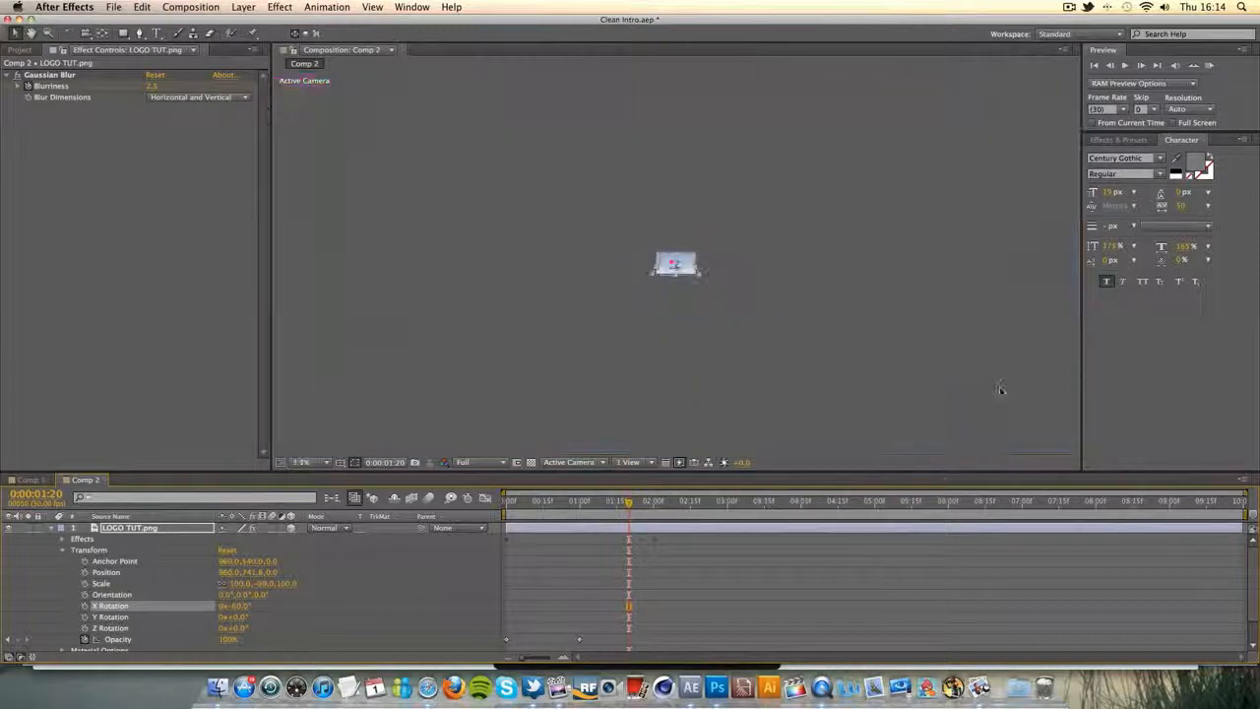
scroll(1000, 391, up, 2)
scroll(1000, 391, up, 3)
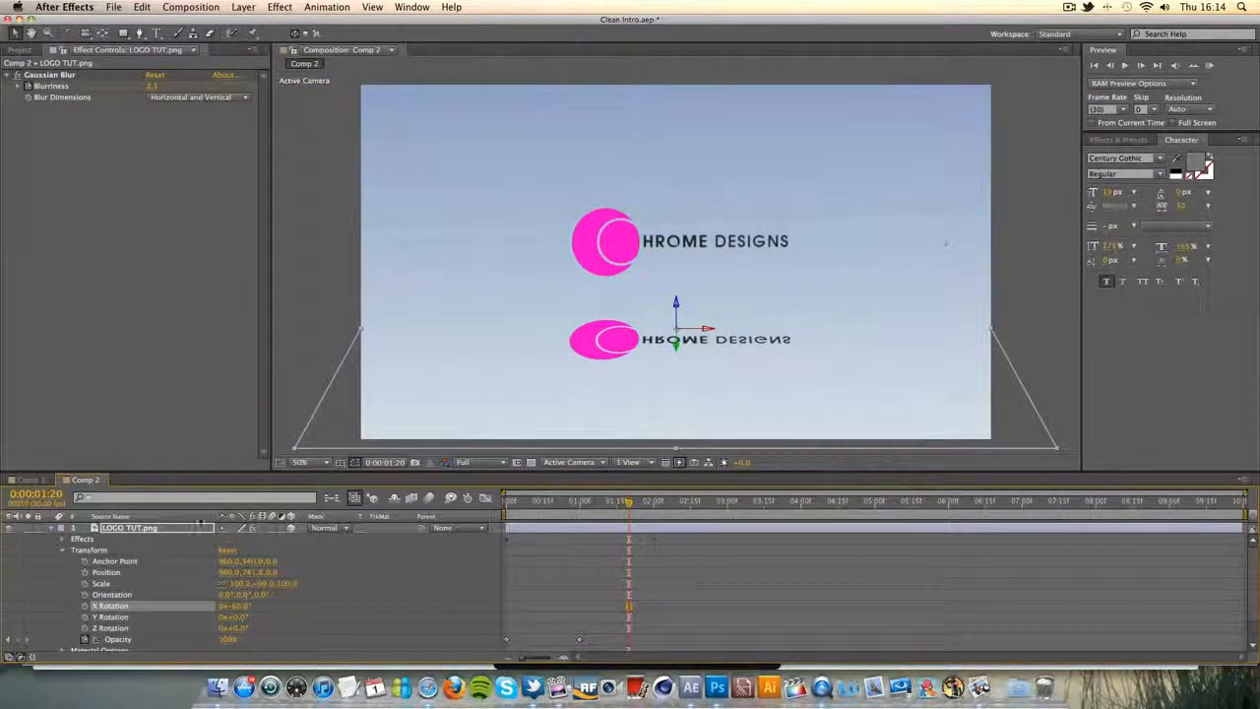
click(194, 527)
key(Down)
key(Down)
key(Down)
key(Down)
key(Down)
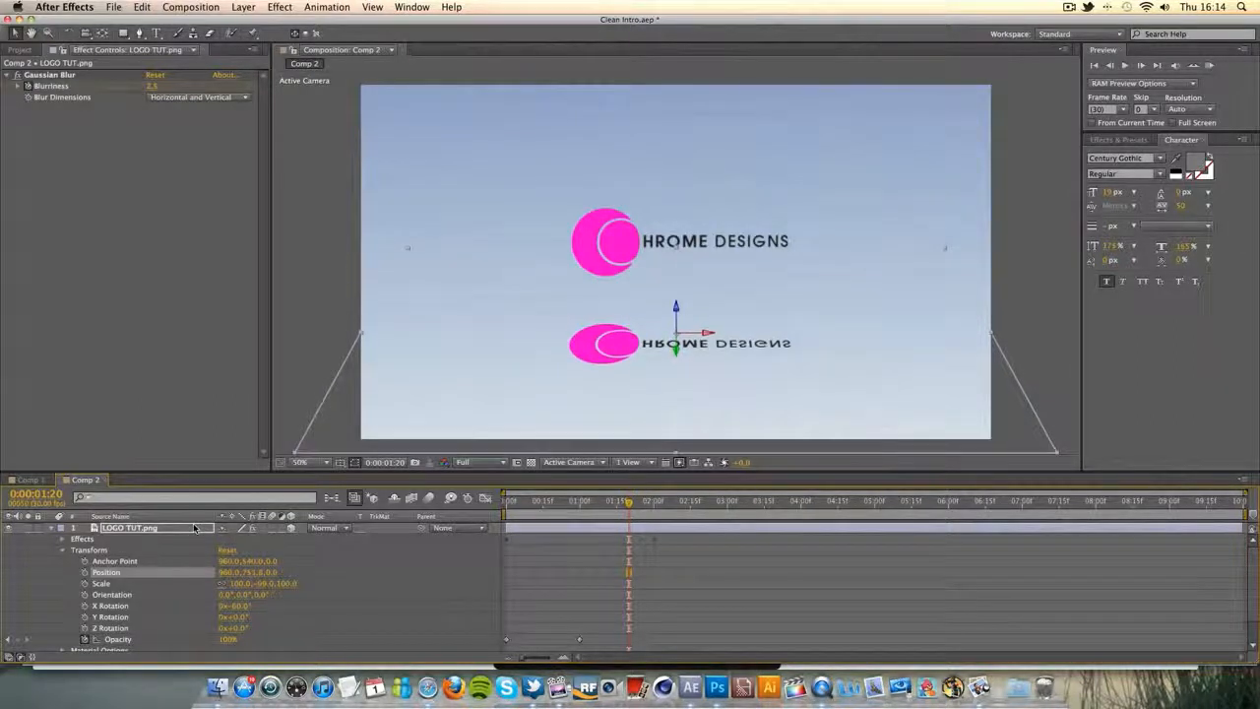
key(Down)
key(Down)
key(Down)
key(Down)
key(Down)
key(Down)
key(Down)
key(Down)
key(Down)
key(Down)
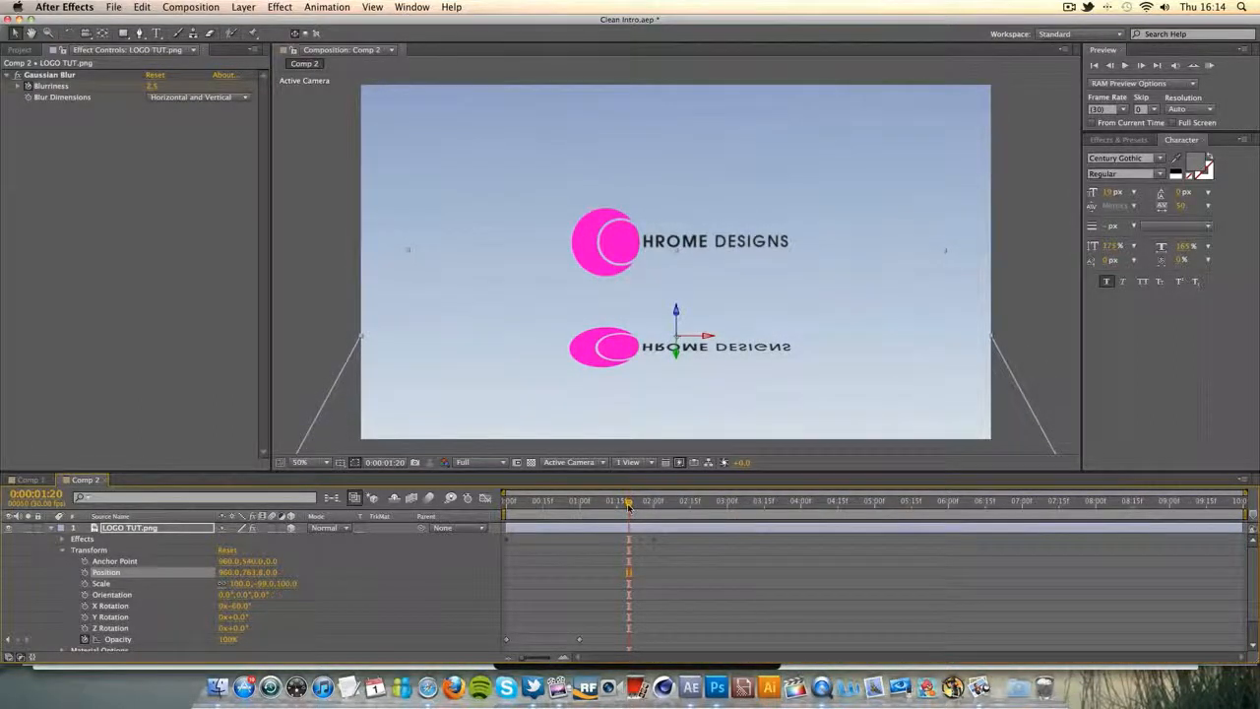
Reveal the flipped logo's Gaussian Blur keyframes and scrub the first 2 seconds to examine how its blur animates.
drag(628, 503, 507, 502)
click(62, 549)
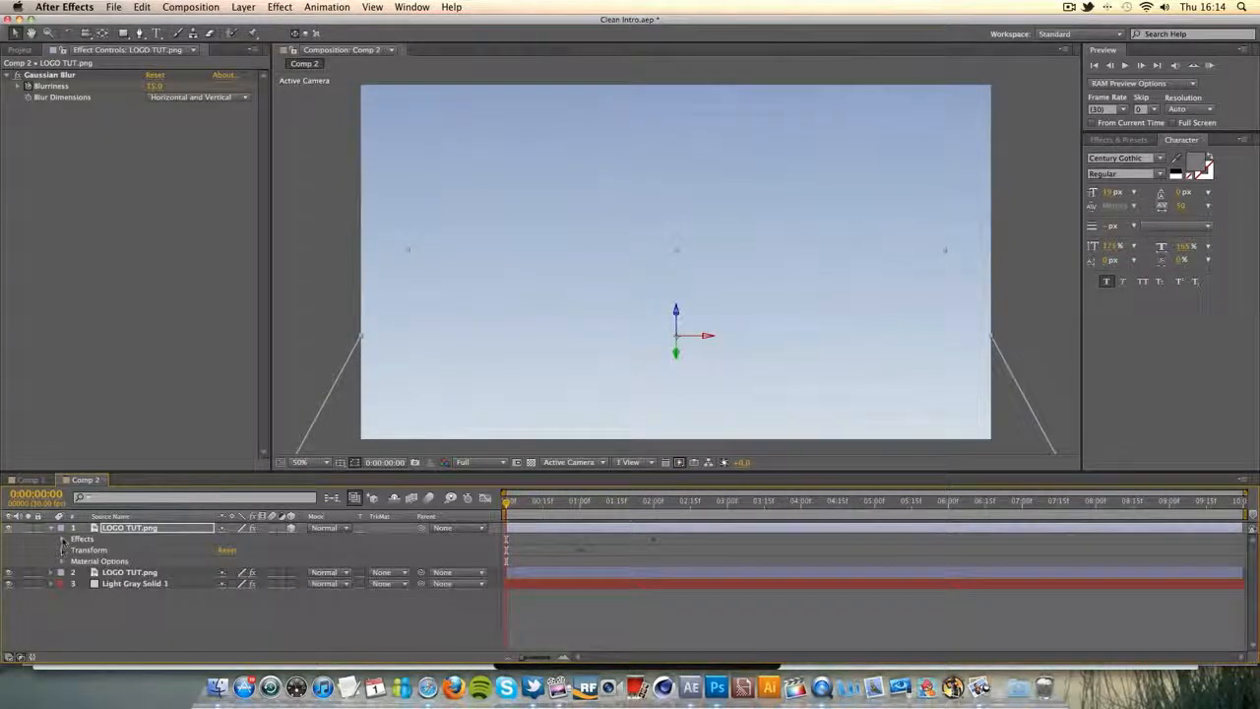
click(62, 539)
click(74, 551)
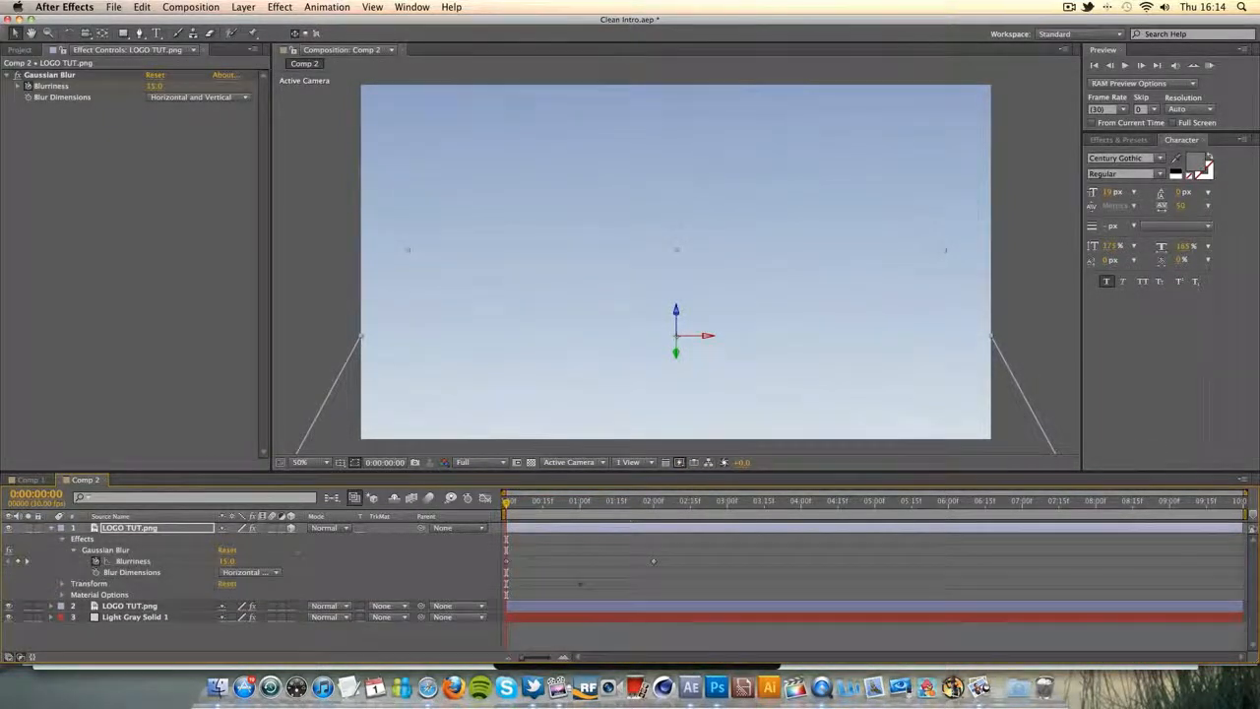
click(632, 505)
click(653, 509)
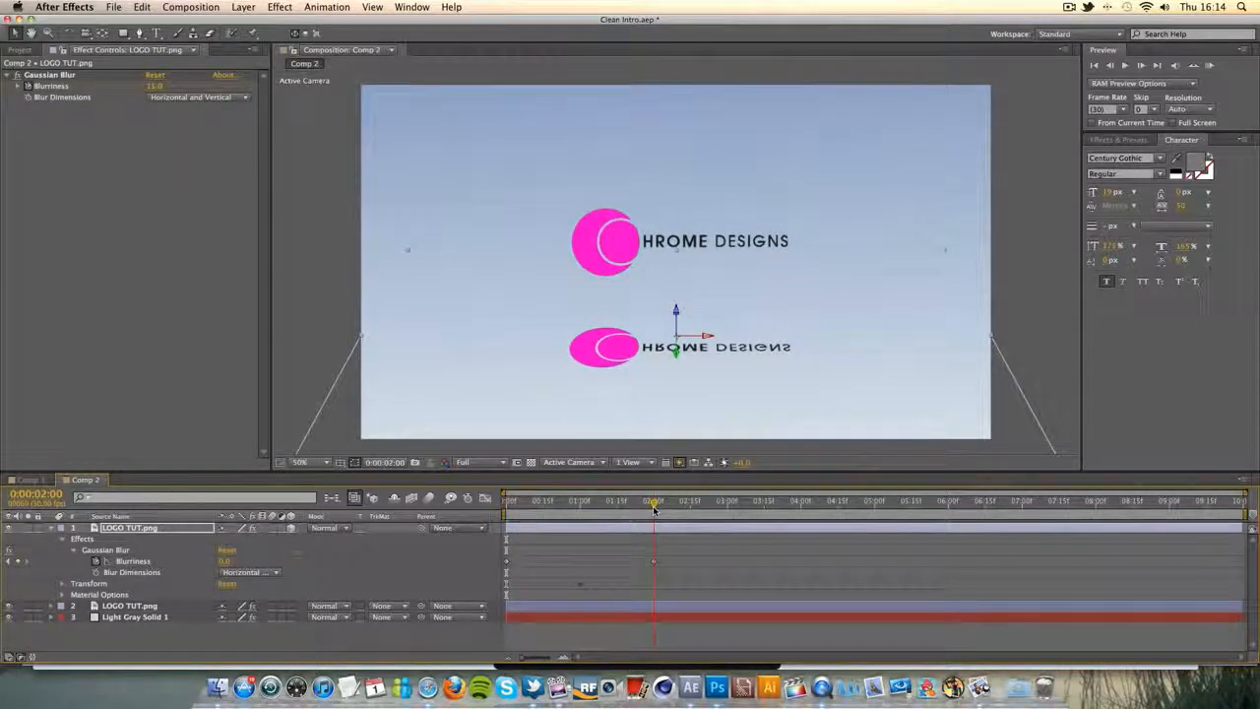
key(Home)
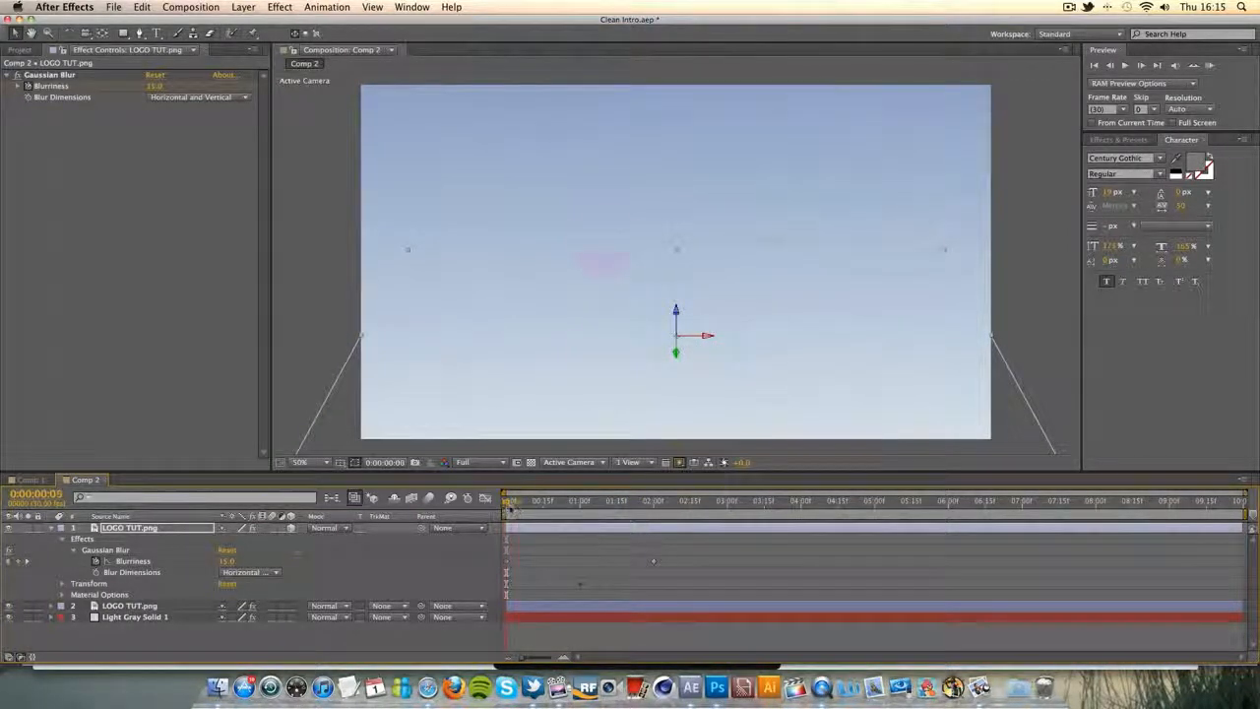
click(518, 504)
drag(517, 504, 653, 507)
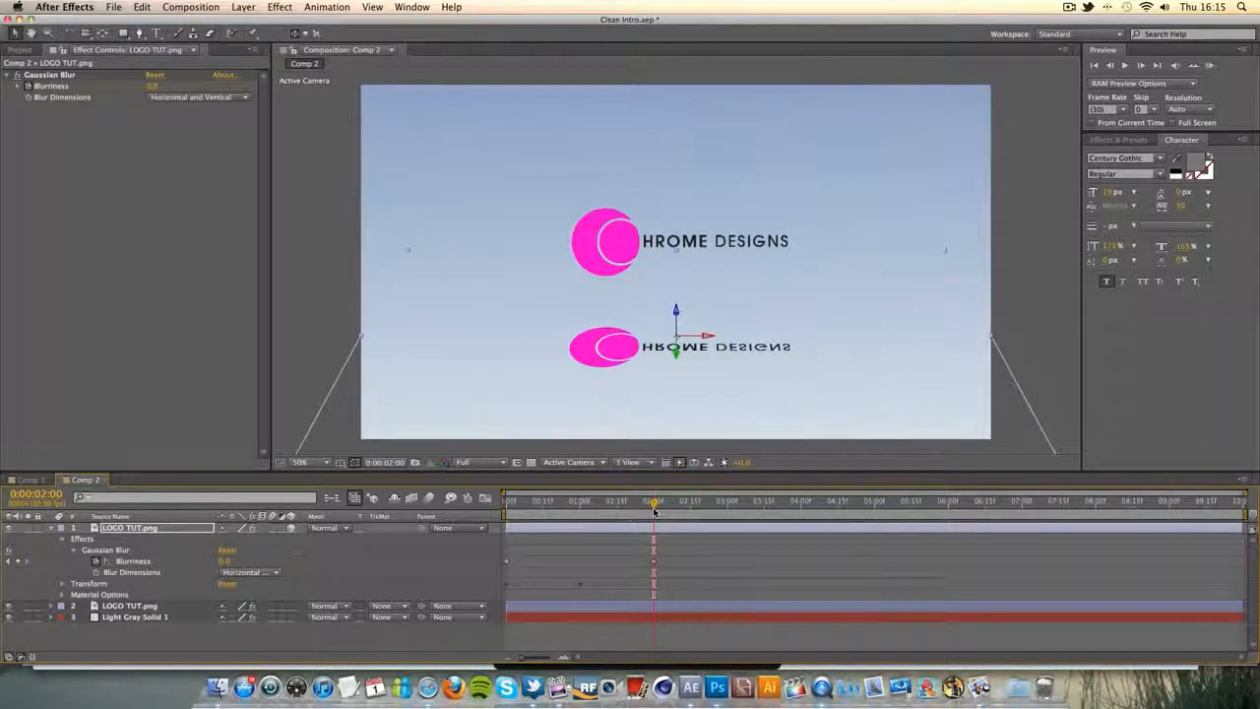
scroll(630, 366, up, 4)
scroll(625, 361, down, 3)
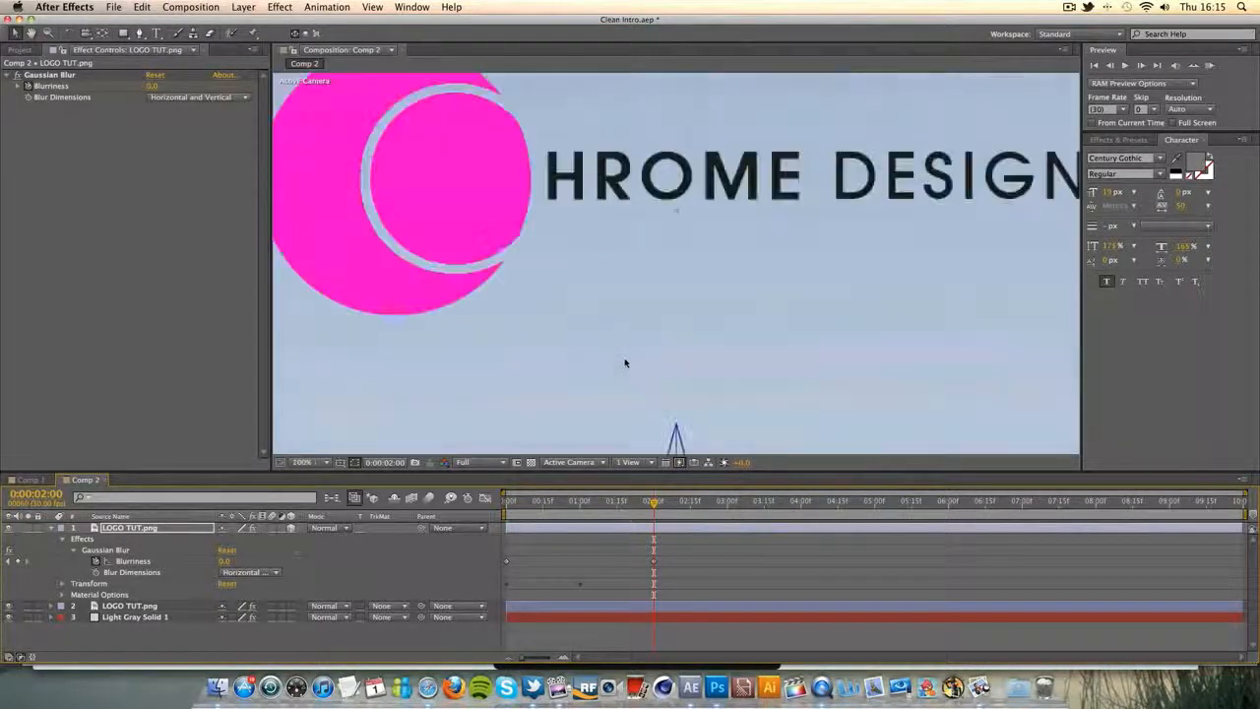
scroll(624, 362, down, 1)
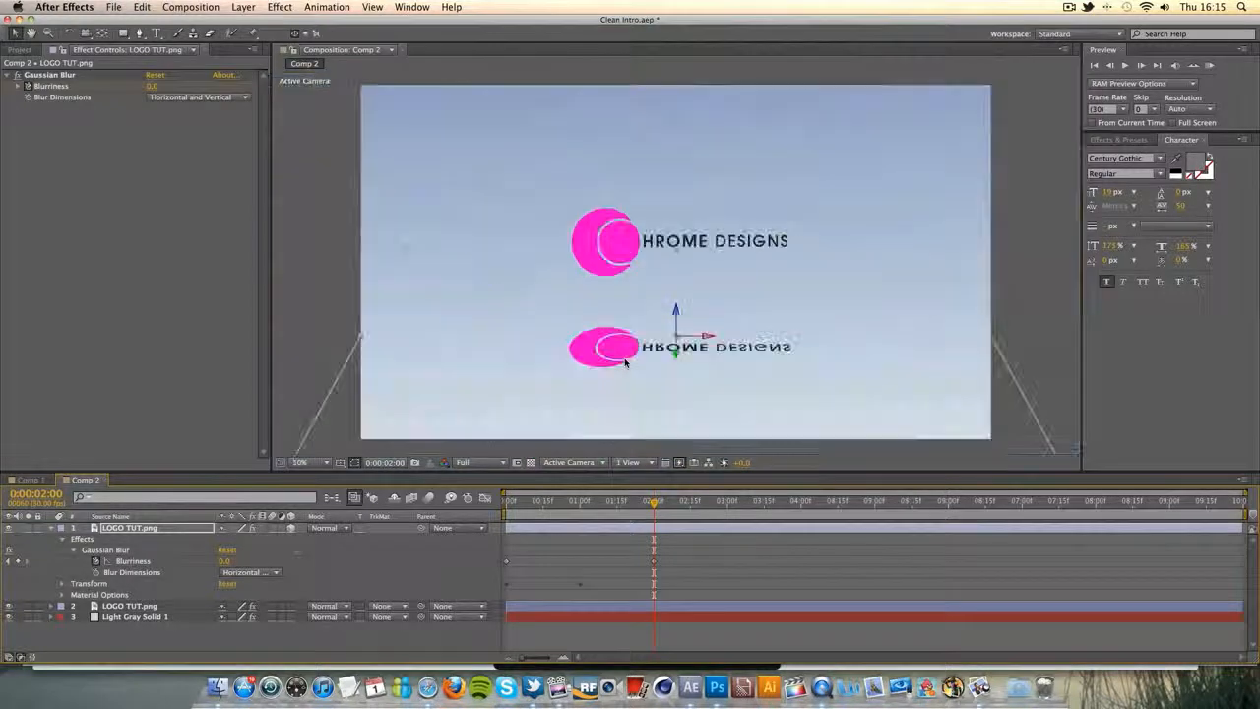
Try a Gaussian Blur Blurriness of 21.5 on the flipped logo at 2 seconds, and restore the effect after deleting it.
click(168, 86)
drag(168, 86, 301, 87)
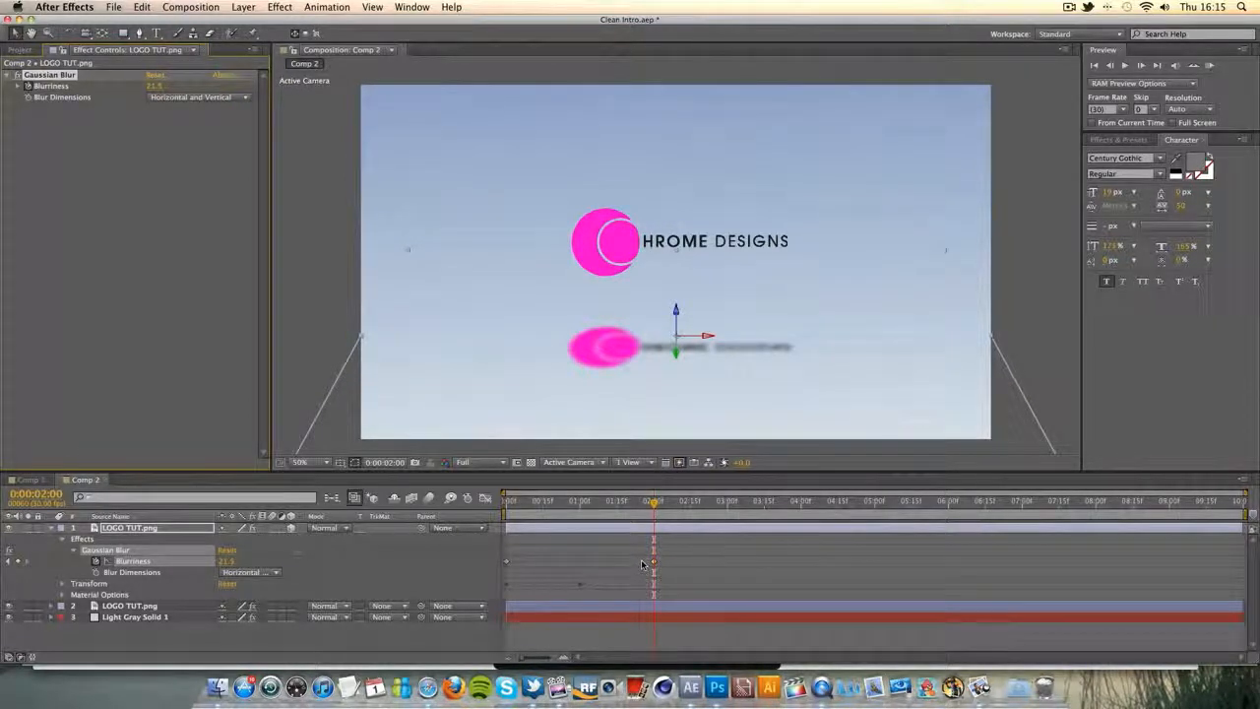
key(Delete)
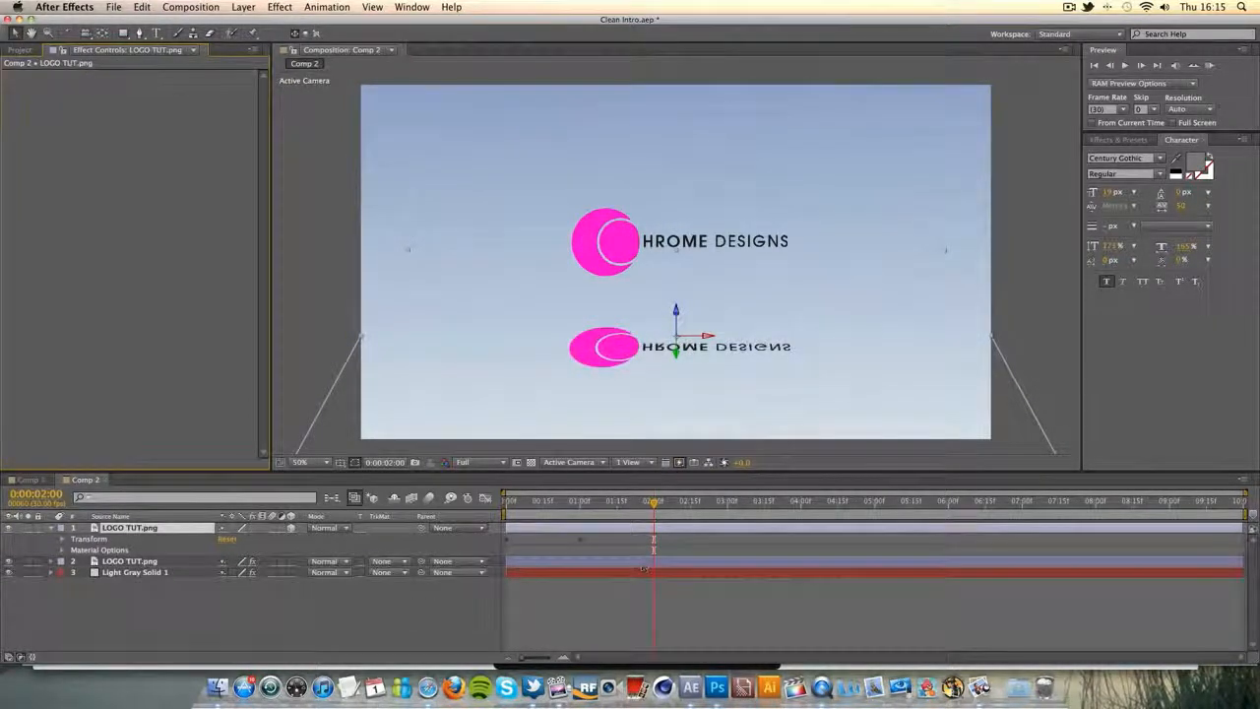
click(243, 7)
mouse_move(280, 7)
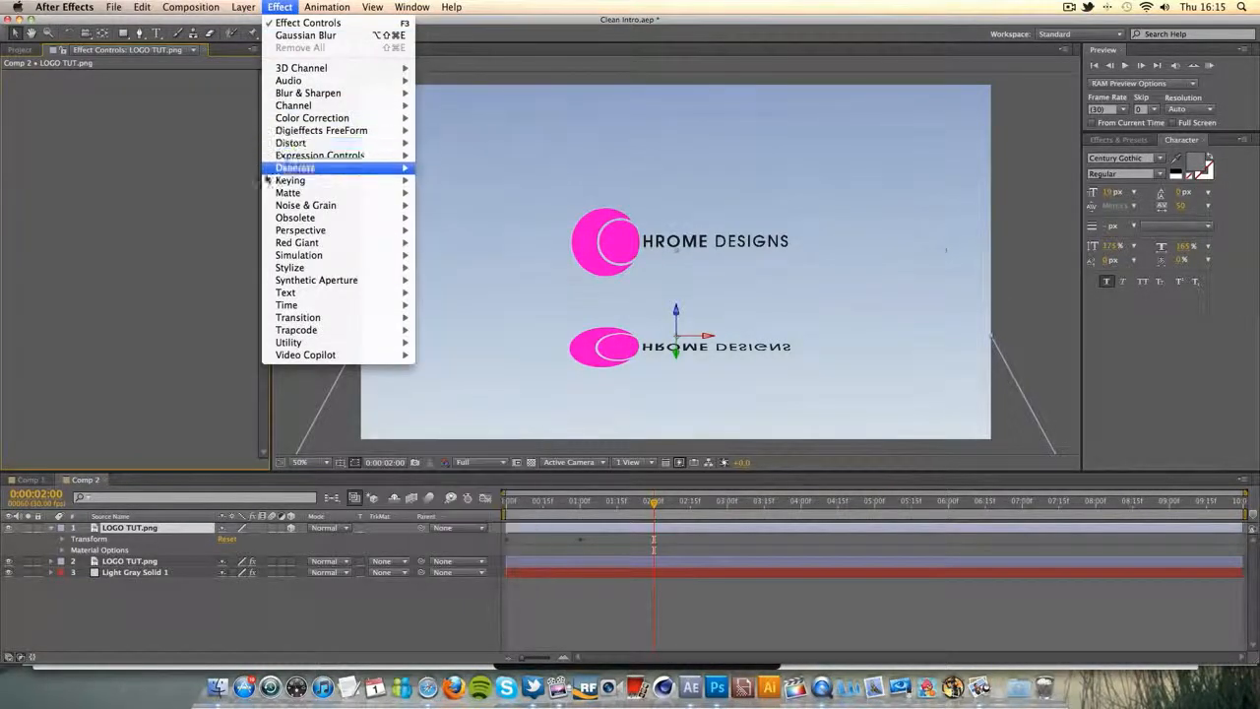
click(305, 35)
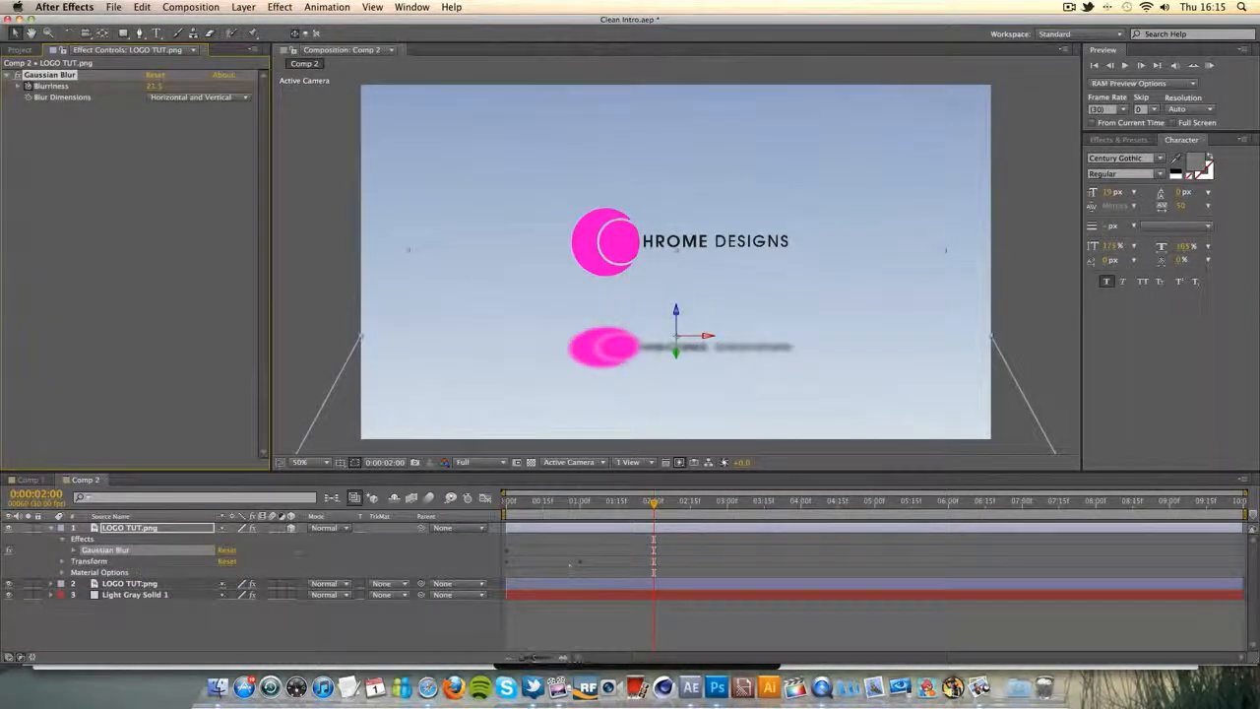
Remove the Blurriness keyframes from the flipped logo's Gaussian Blur, keeping a constant Blurriness of 15.
click(73, 550)
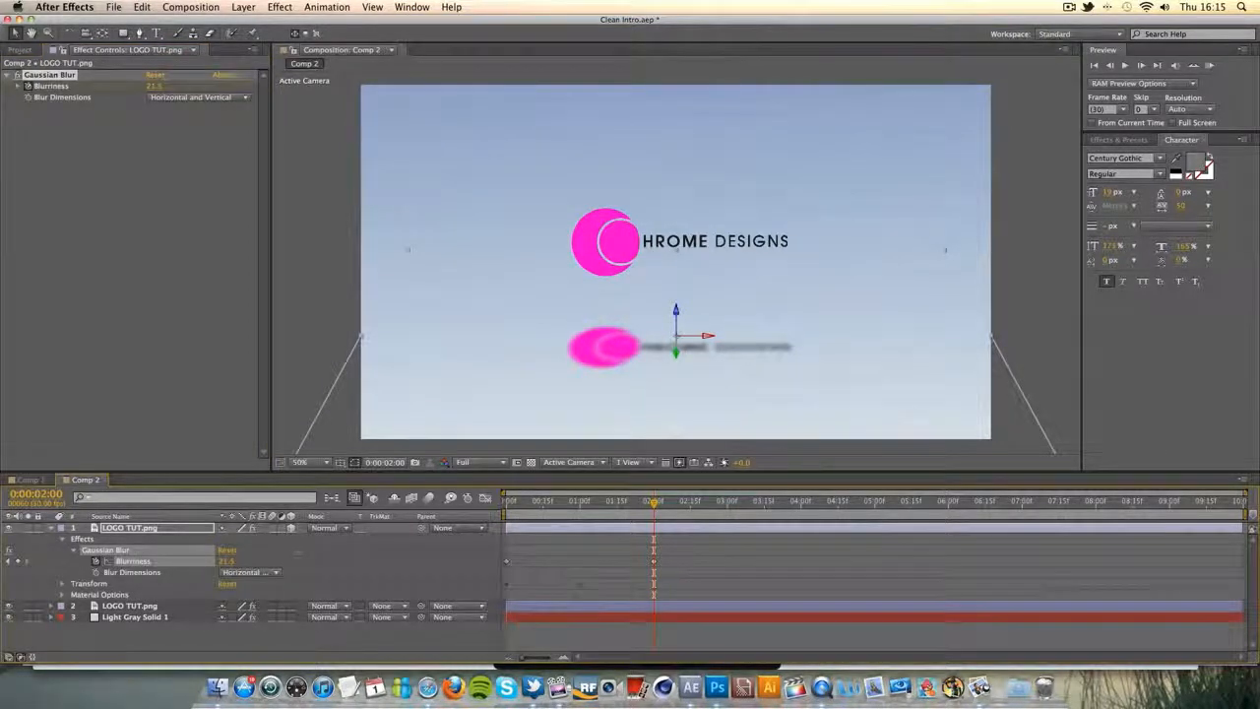
key(super+z)
click(214, 552)
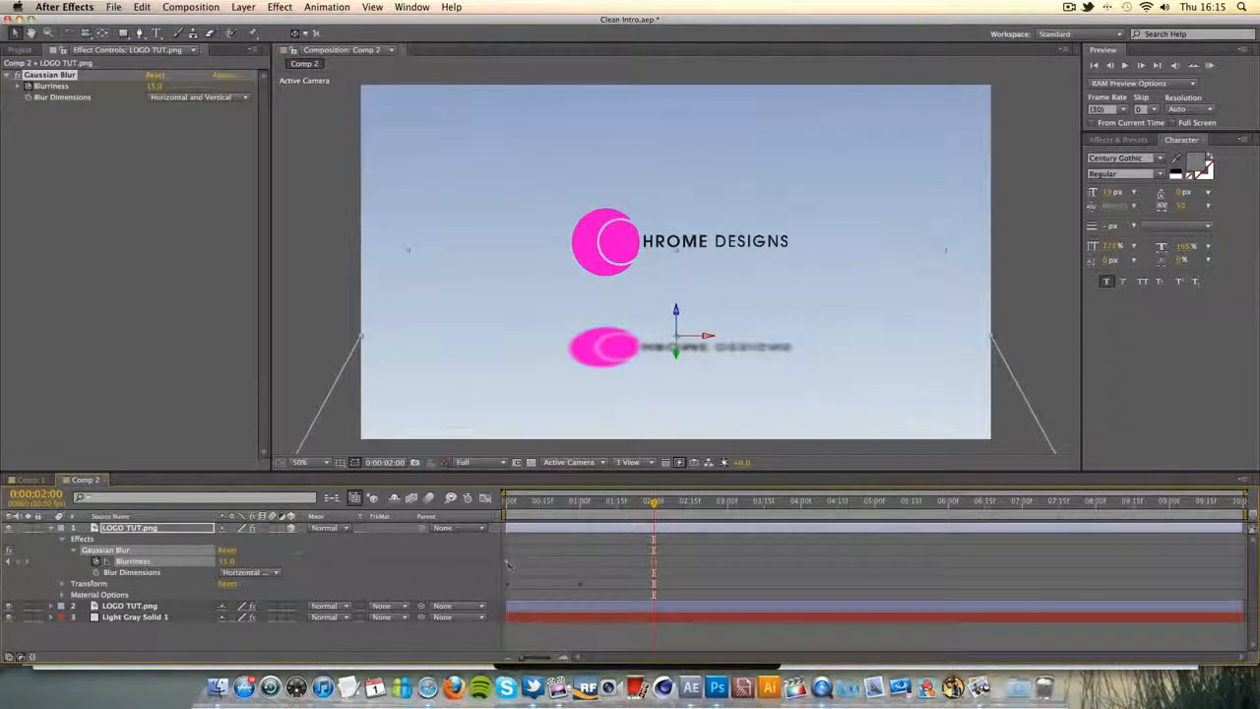
key(Home)
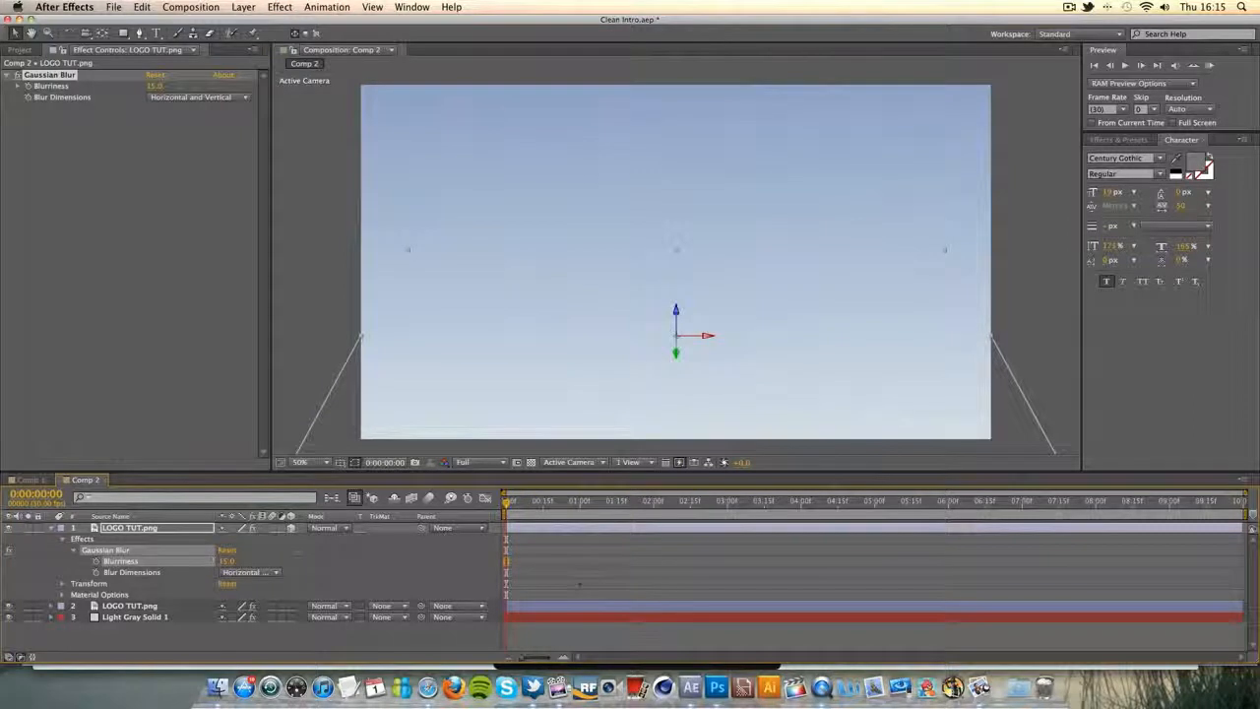
Try a different Gaussian Blur Blurriness on the flipped logo around 2:17, and return it to 15.
drag(509, 503, 694, 503)
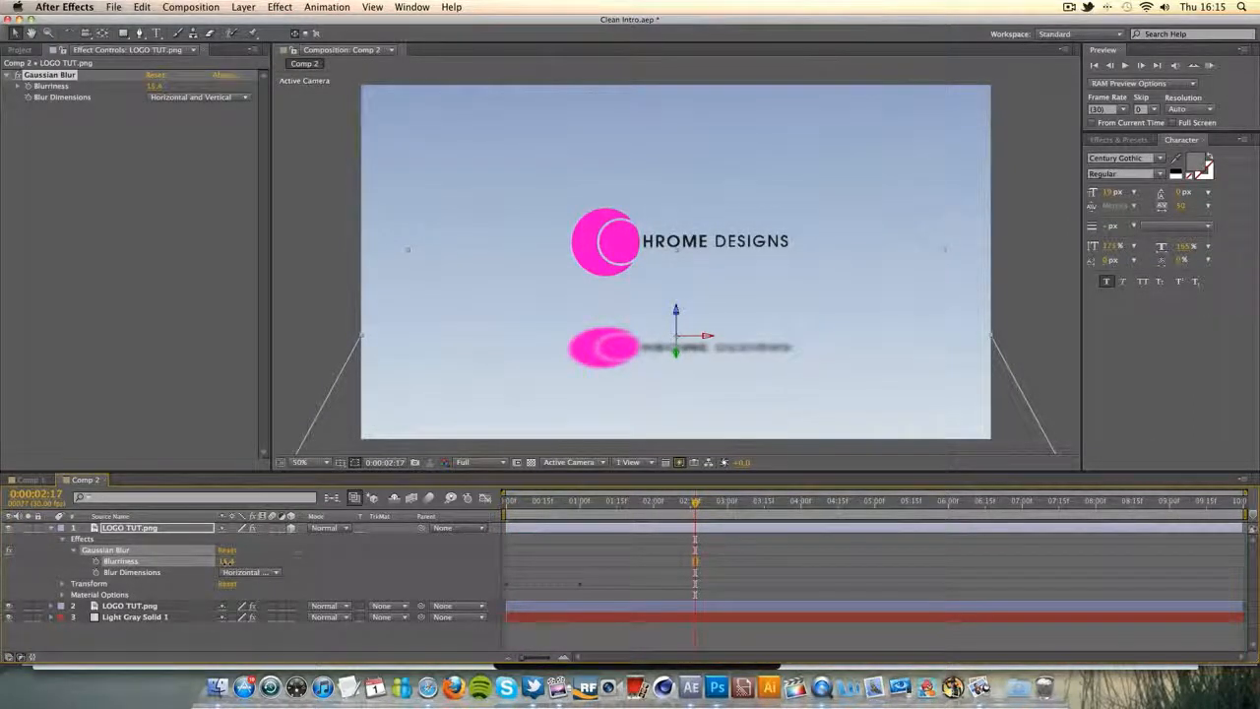
drag(226, 561, 258, 558)
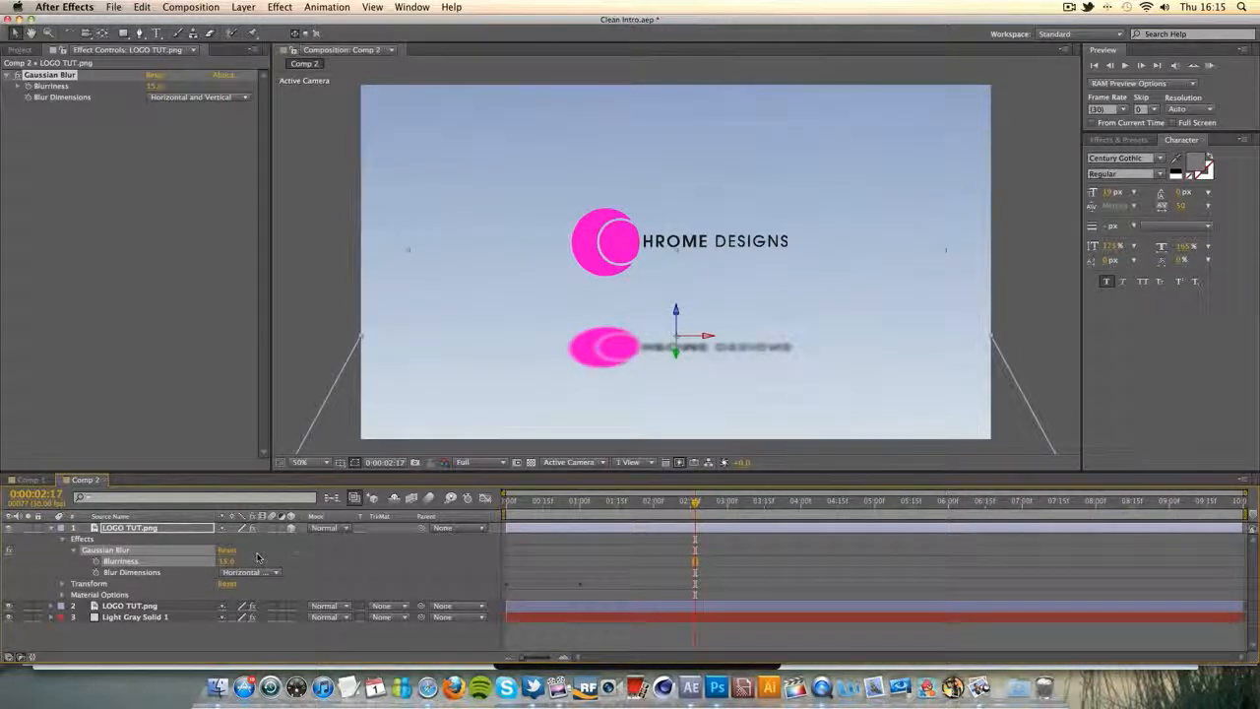
click(53, 528)
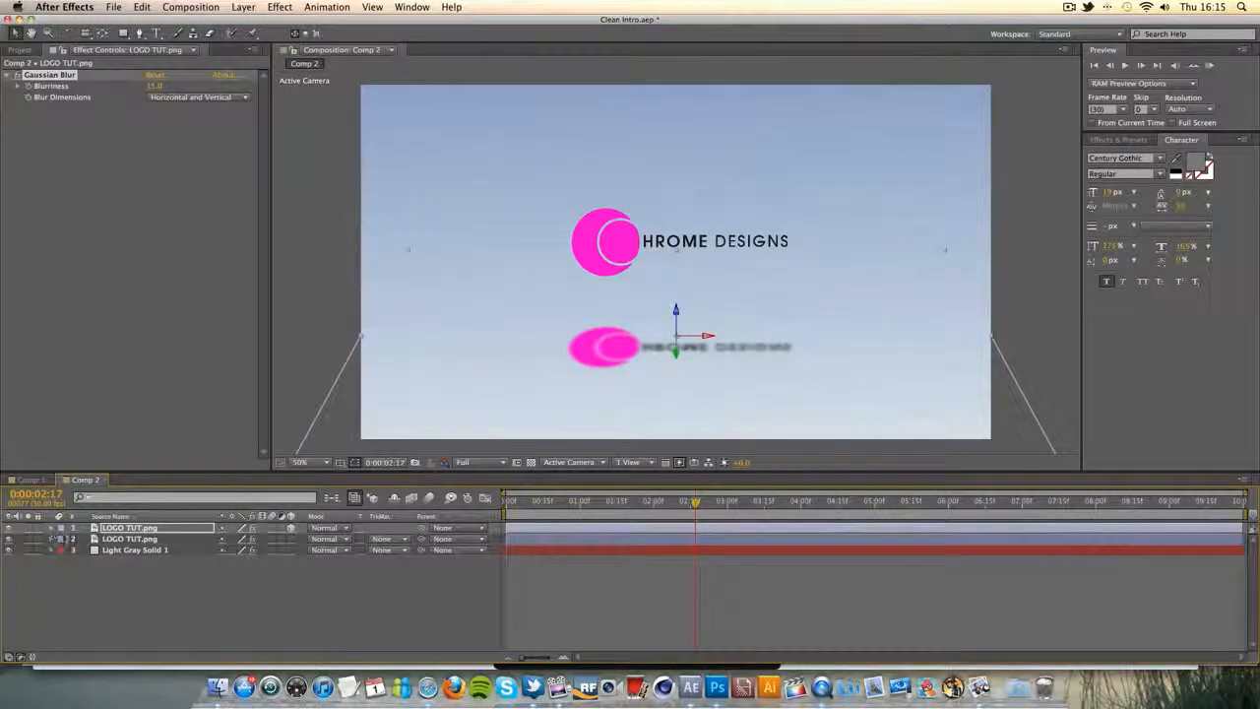
Set the flipped logo's Opacity keyframe at 1 second to 20%.
click(130, 528)
key(t)
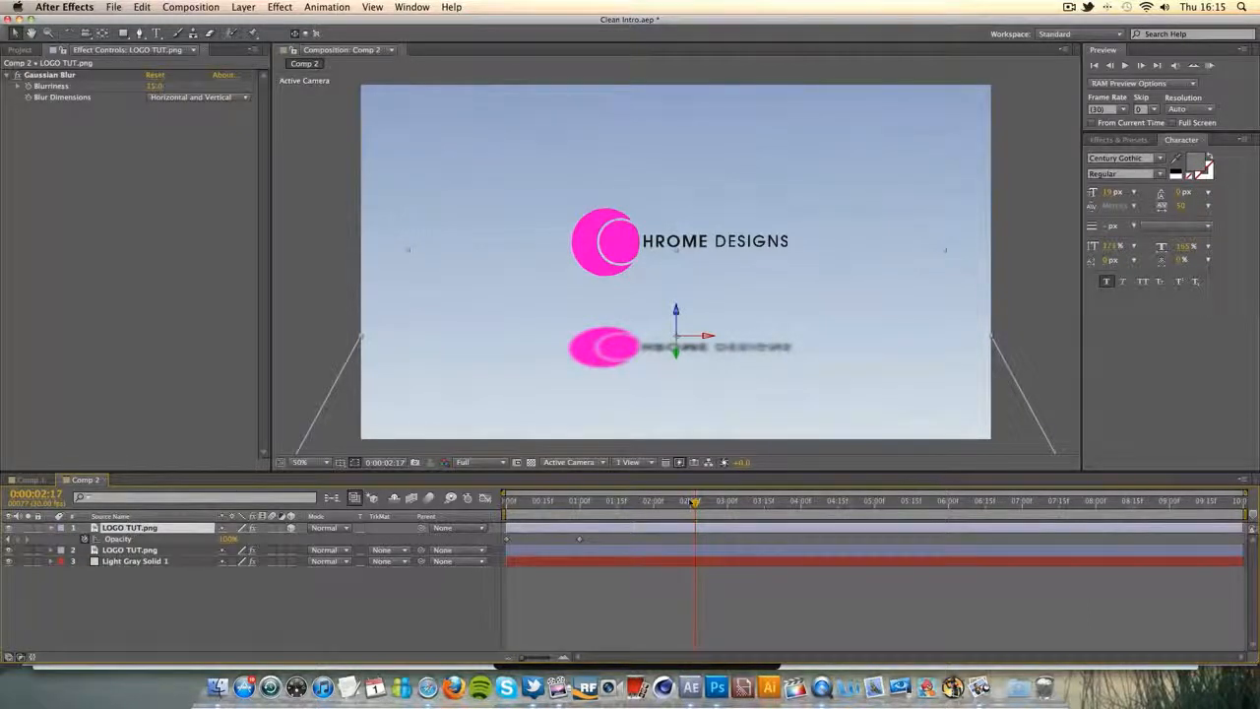
drag(693, 503, 581, 504)
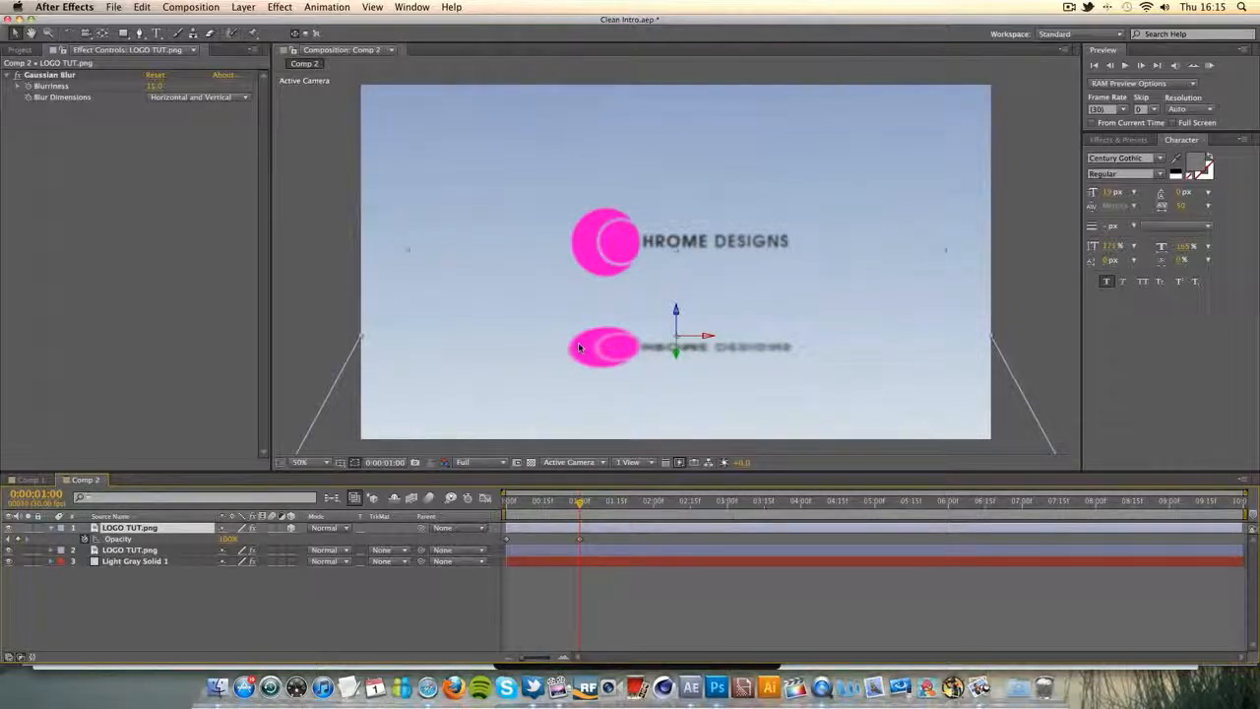
click(230, 538)
text(20)
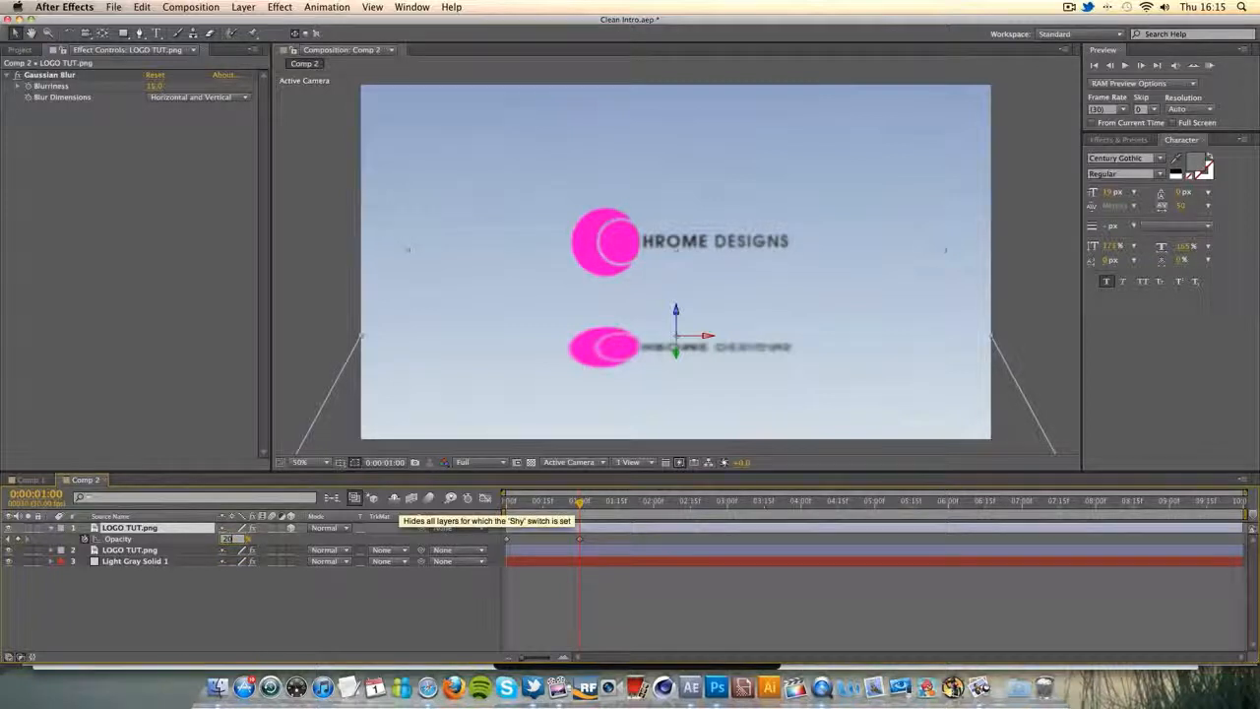
key(Return)
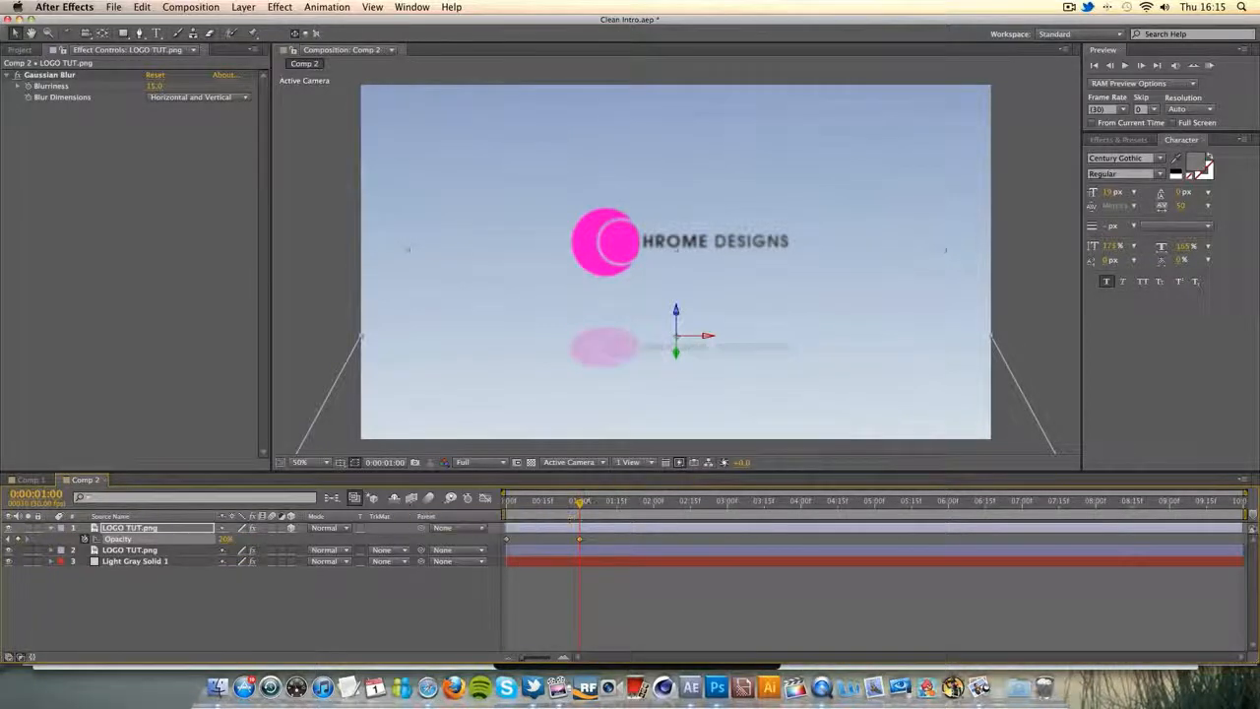
Raise the flipped logo's Gaussian Blur Blurriness to 20, judging the reflection at about 1:19.
drag(578, 501, 625, 516)
click(1025, 316)
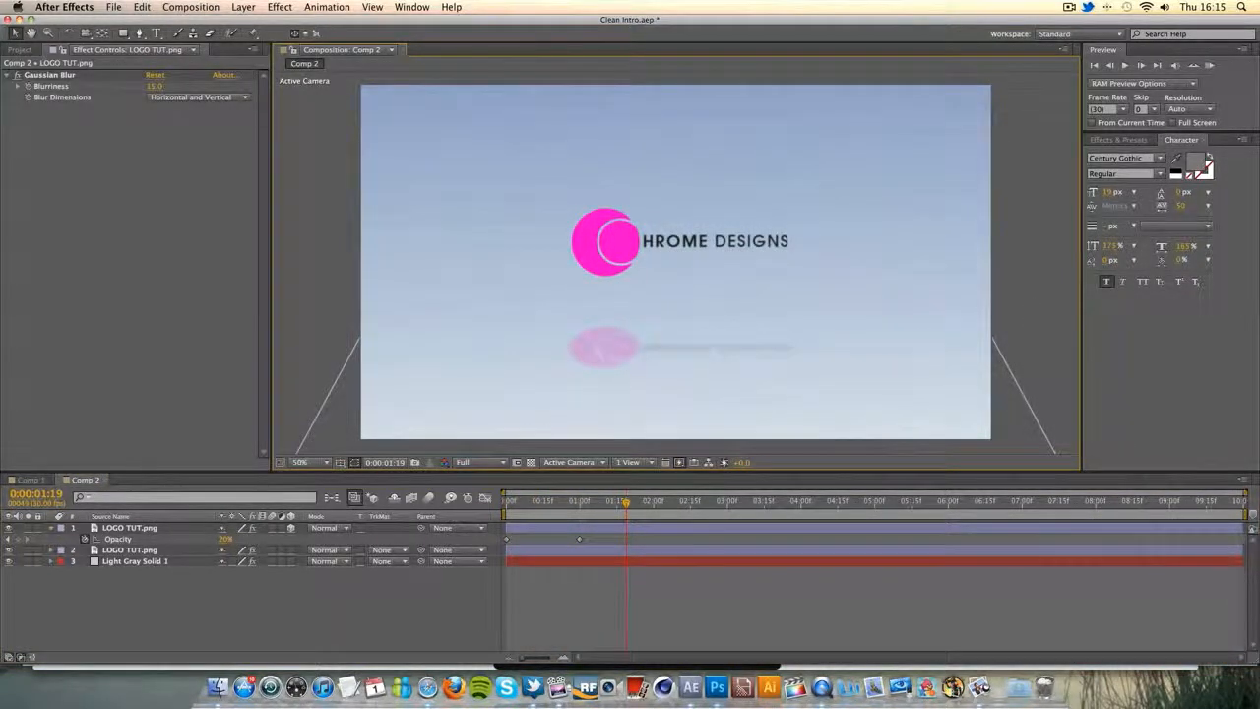
click(106, 531)
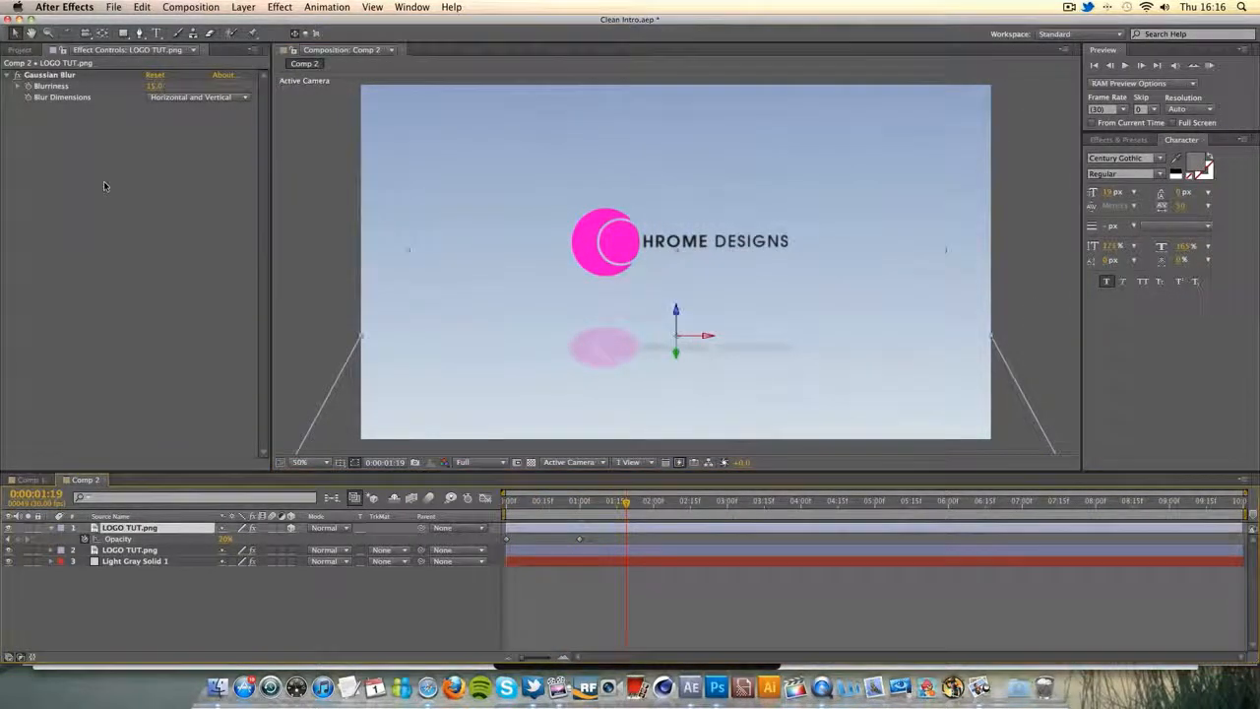
drag(154, 87, 160, 88)
click(159, 87)
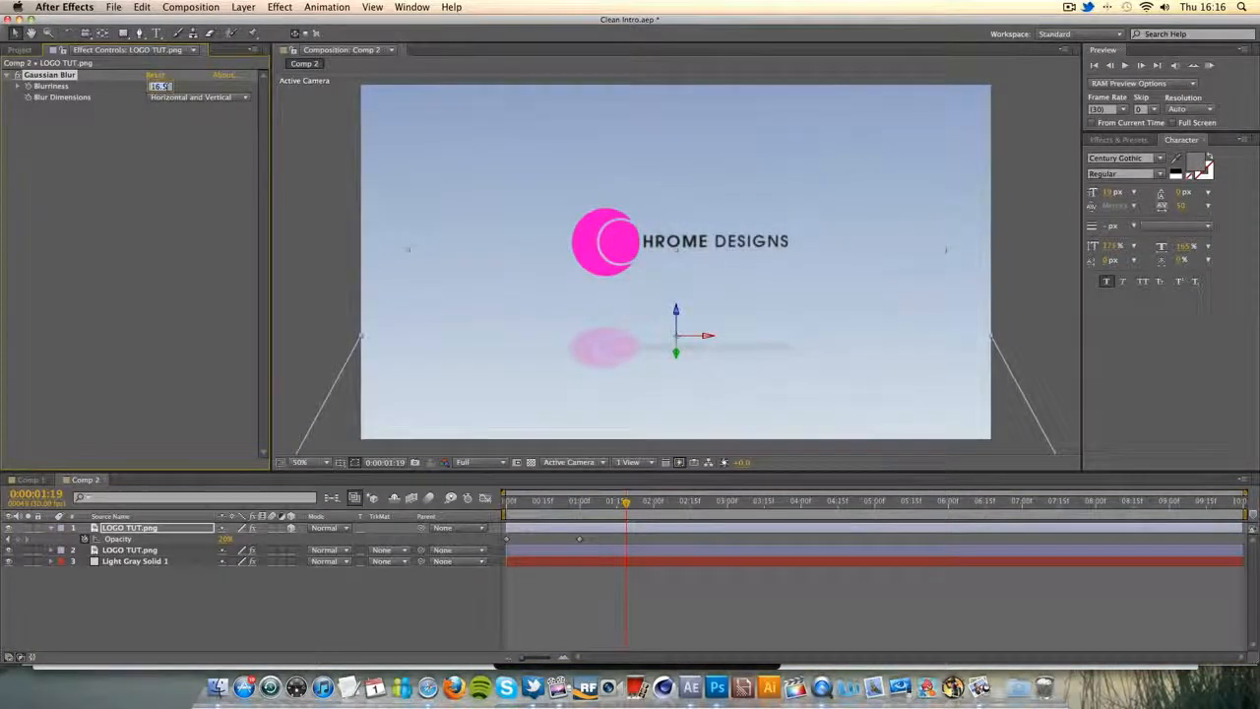
text(2)
key(Return)
click(153, 86)
text(20)
key(Return)
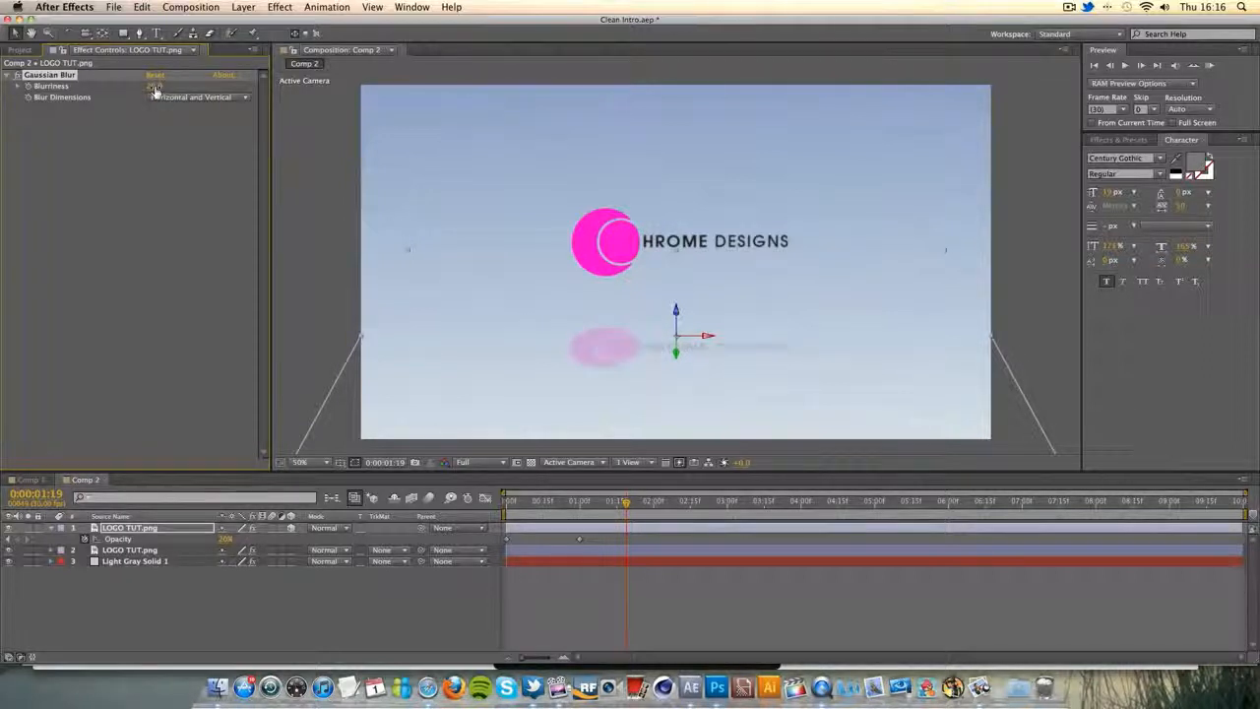
click(339, 193)
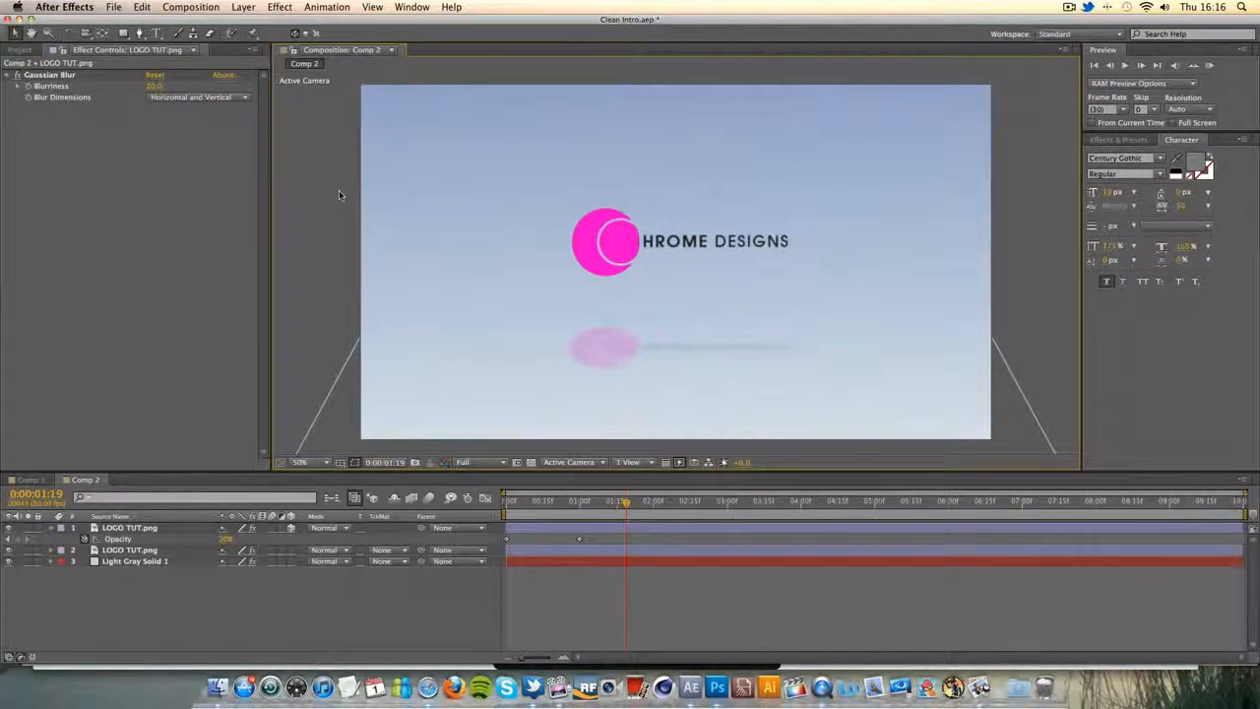
Scrub through the composition to review the logo and reflection fade-in, return to the first frame and collapse the flipped logo layer.
drag(635, 508, 992, 502)
drag(1239, 502, 465, 464)
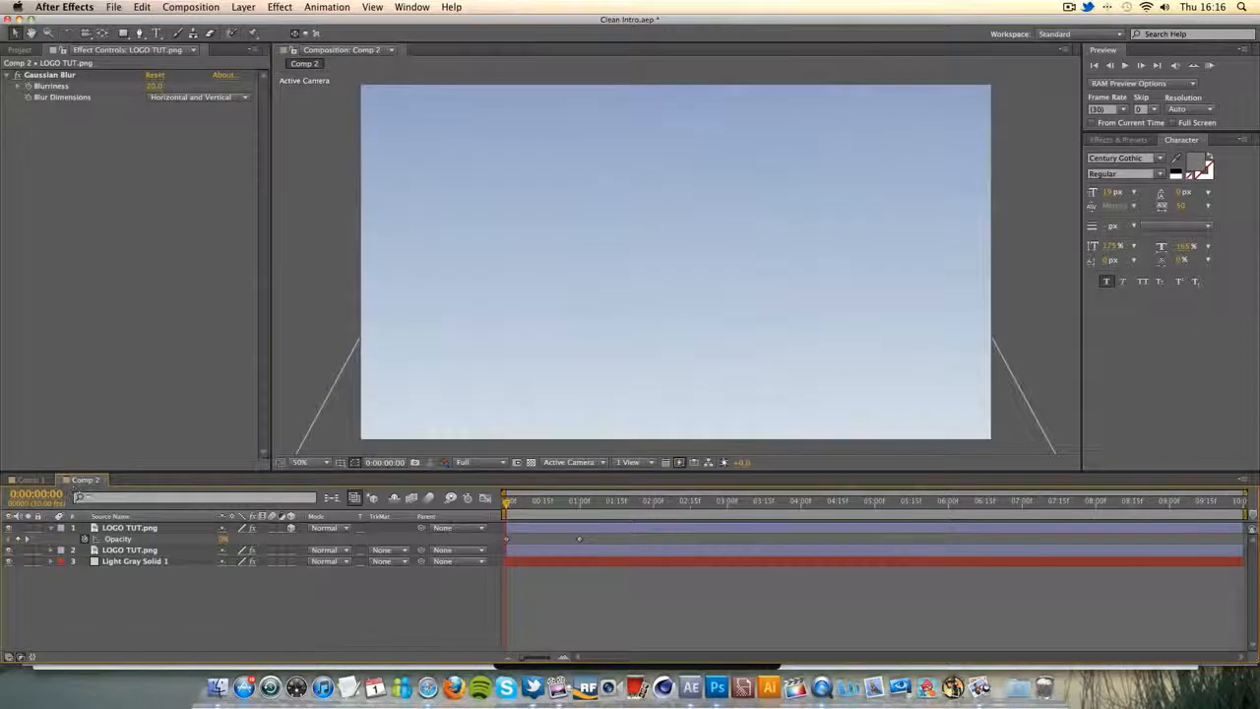
click(50, 527)
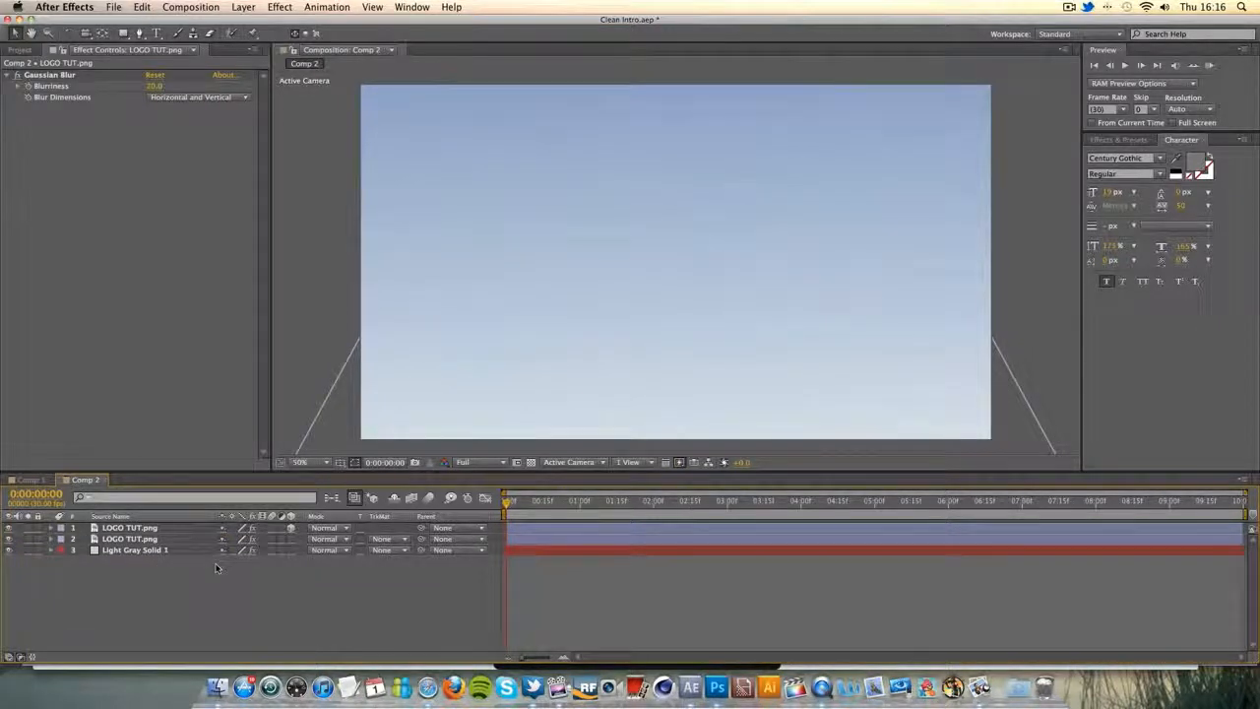
Switch to QuickTime Player, play Tutorial Preview.mov from about 6 seconds to examine the subtitle under the logo, and return to After Effects.
click(825, 687)
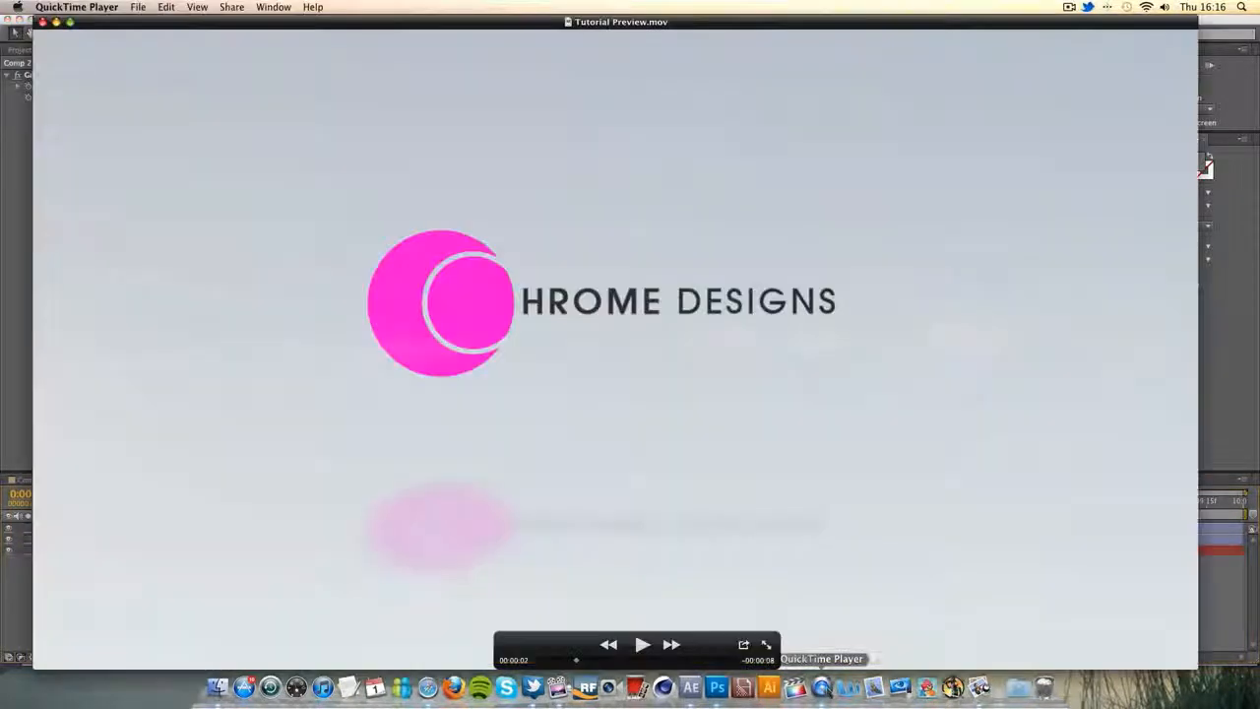
click(668, 660)
click(645, 646)
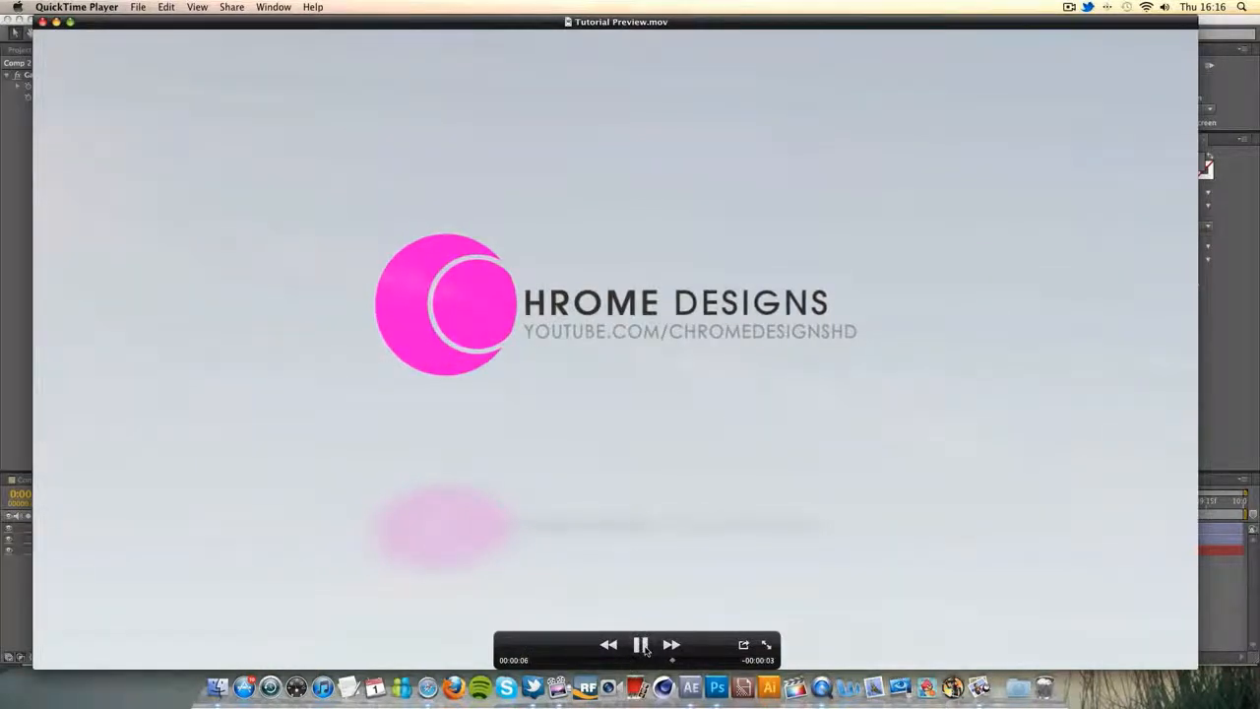
click(645, 646)
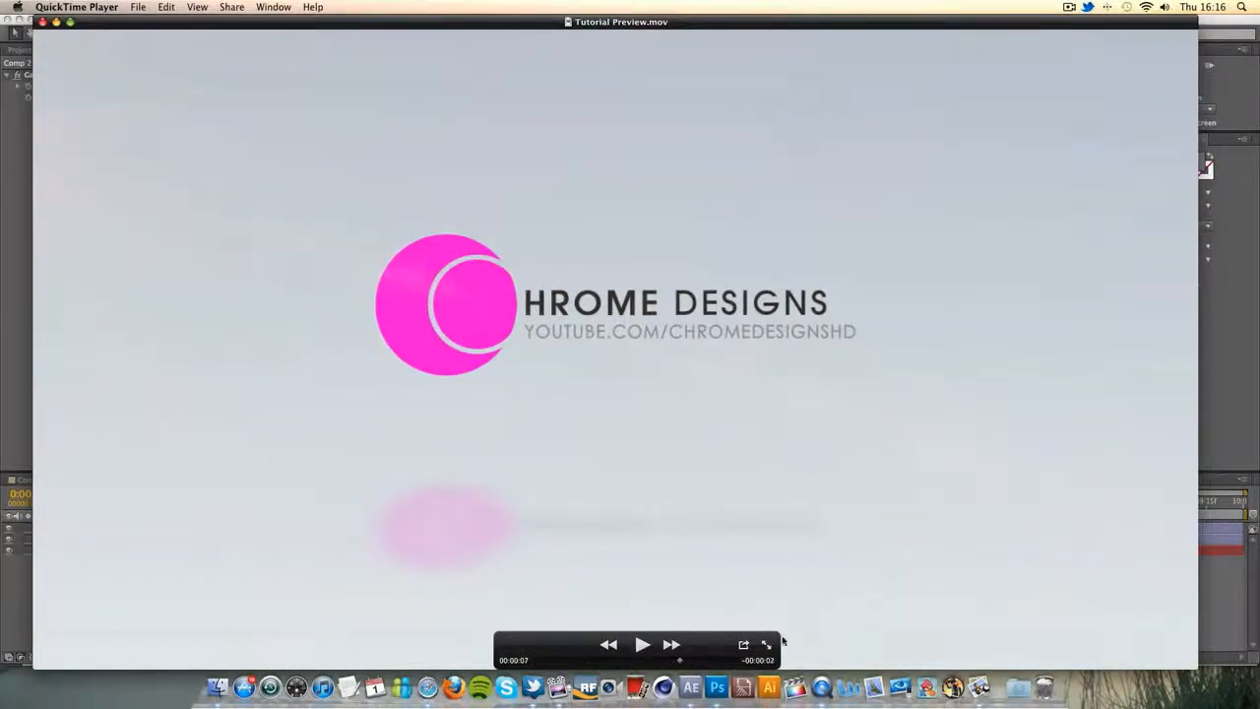
click(690, 687)
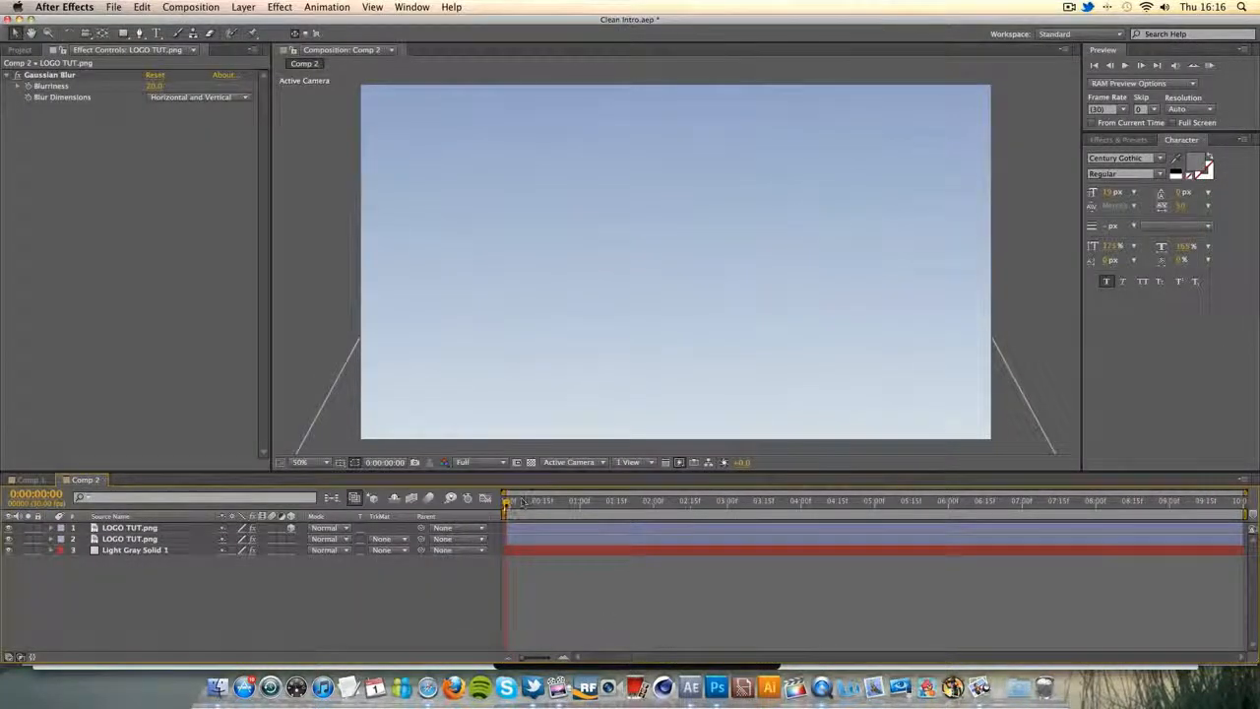
Add a text layer reading YOUTUBE.COM/CHROMEDESIGNSHD just beneath the logo's wording, viewing the composition at 3:25.
drag(508, 502, 787, 514)
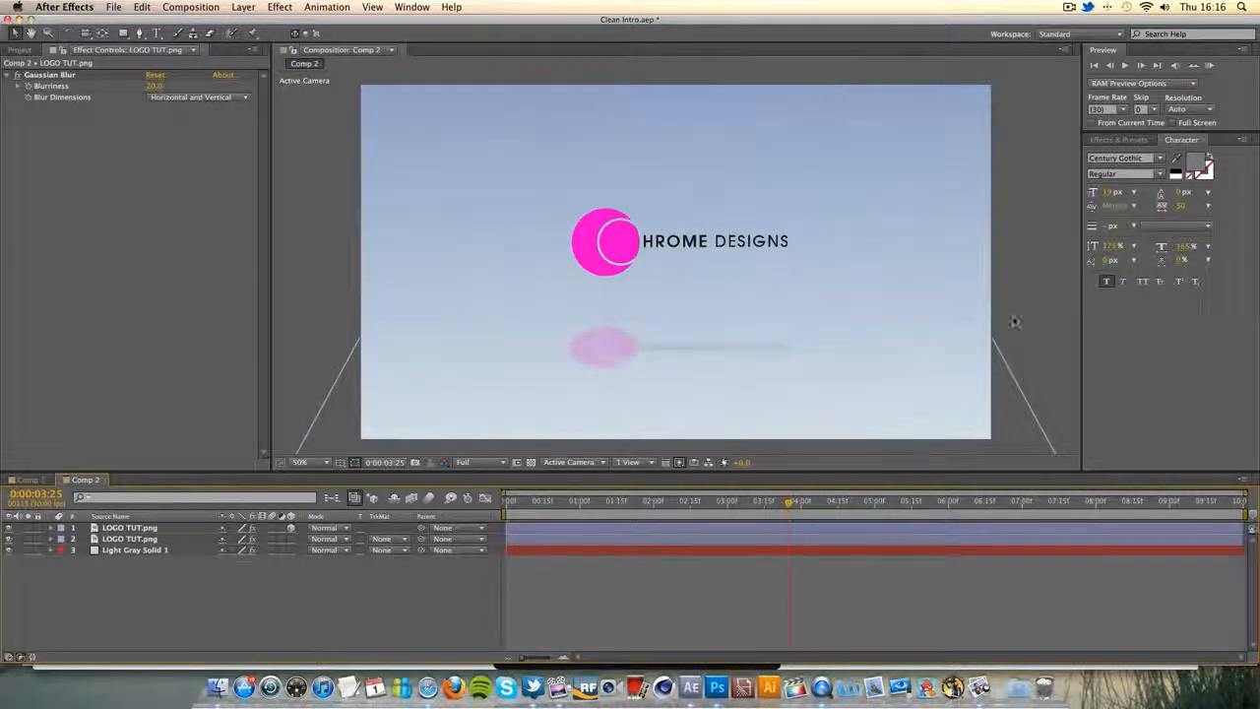
click(155, 33)
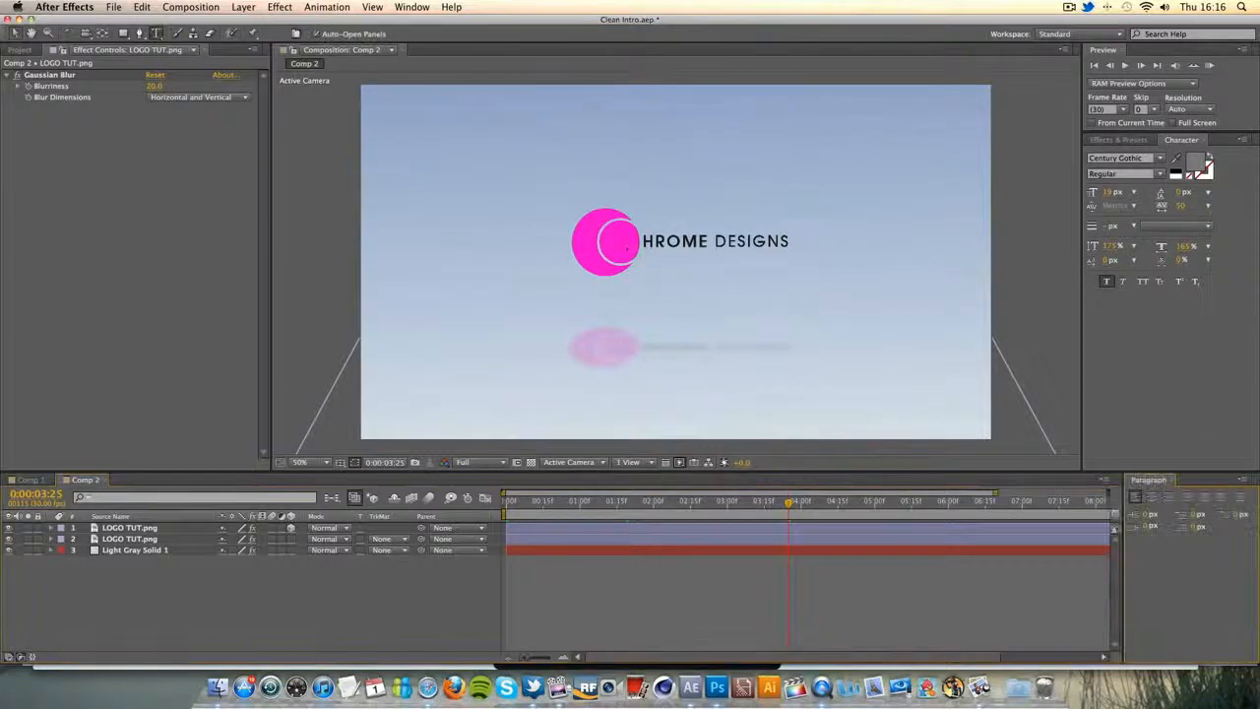
click(657, 254)
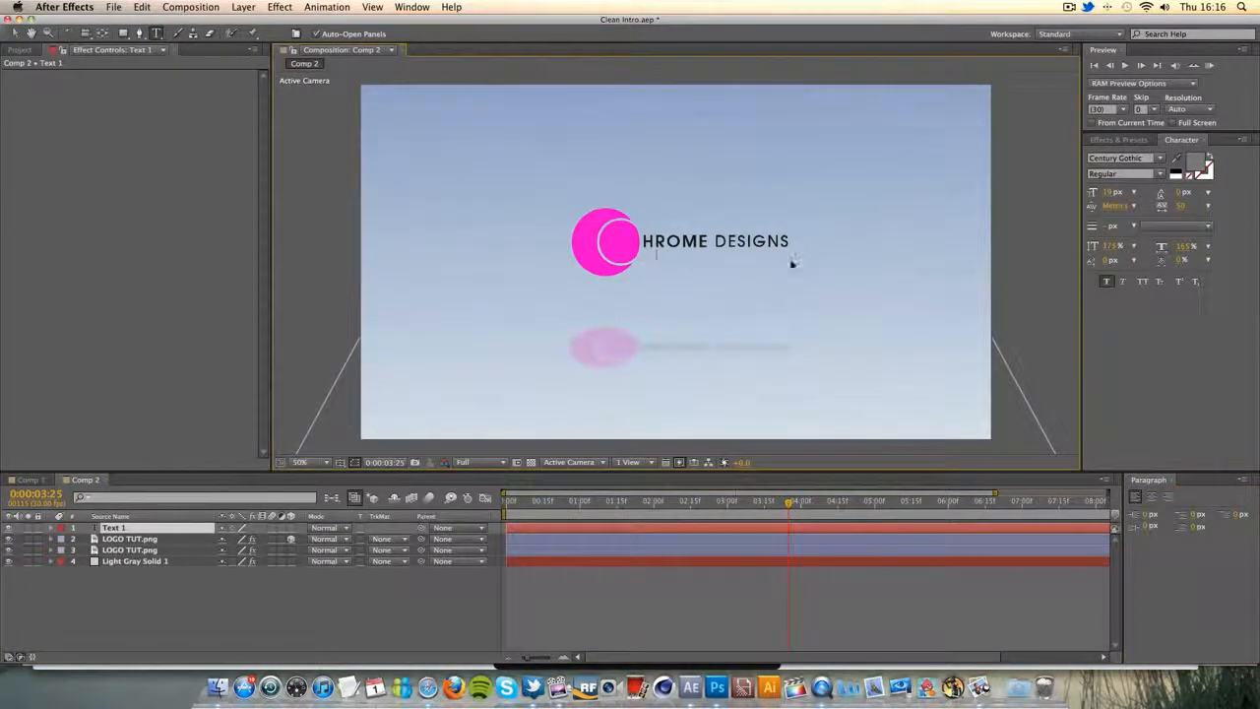
text(YOUTUBE.CO)
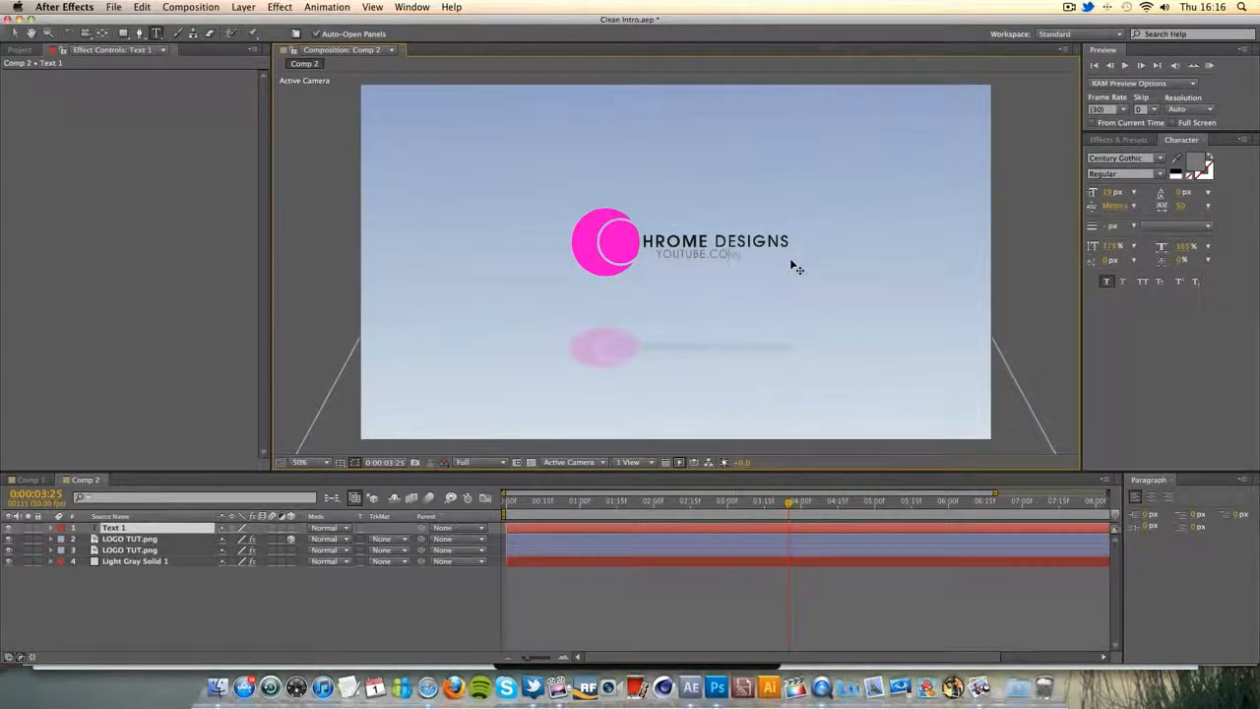
text(M/CHROMEDESIGNSHD)
key(super+a)
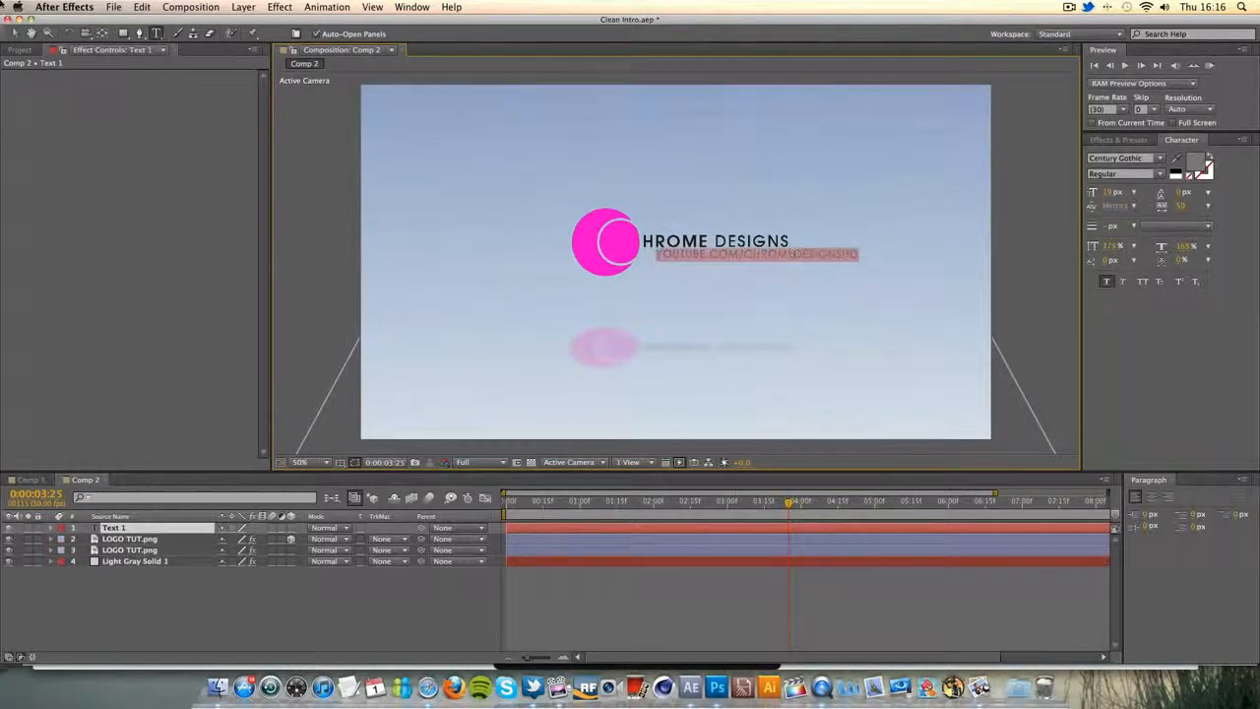
click(15, 33)
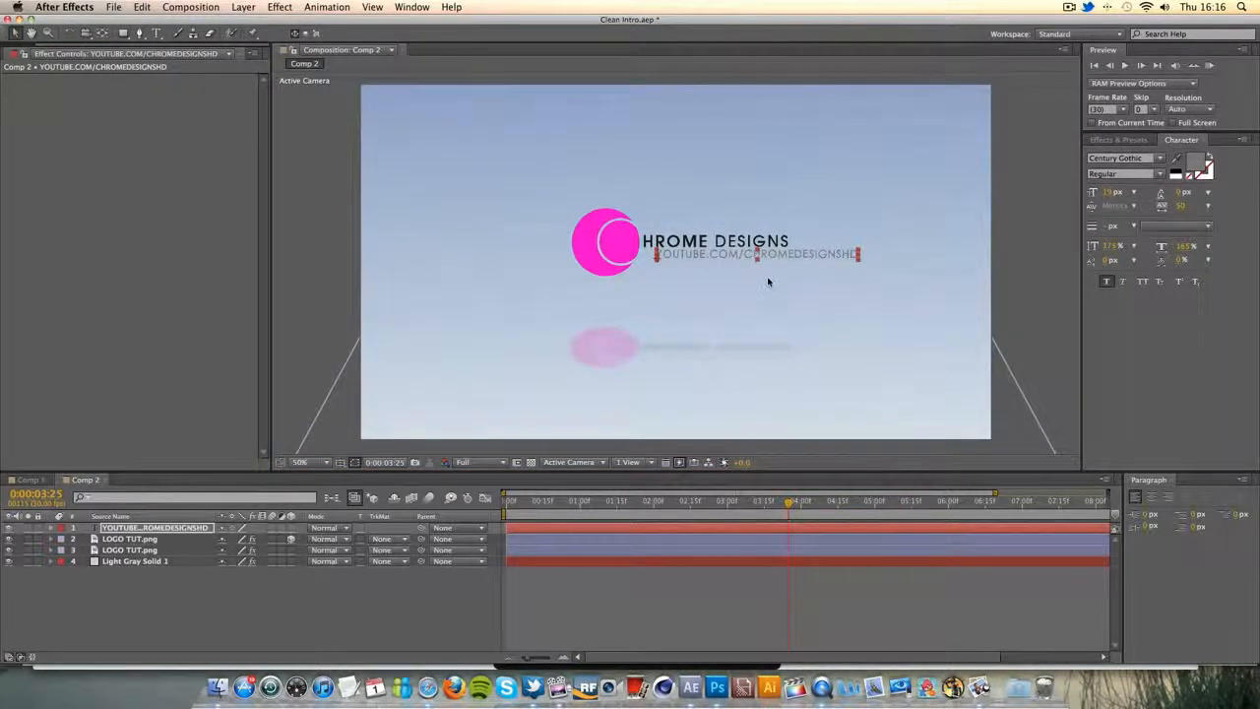
Set the YouTube text layer's Anchor Point to 306, -28 so it sits at the text's horizontal centre and top edge.
scroll(768, 282, up, 6)
scroll(766, 283, down, 3)
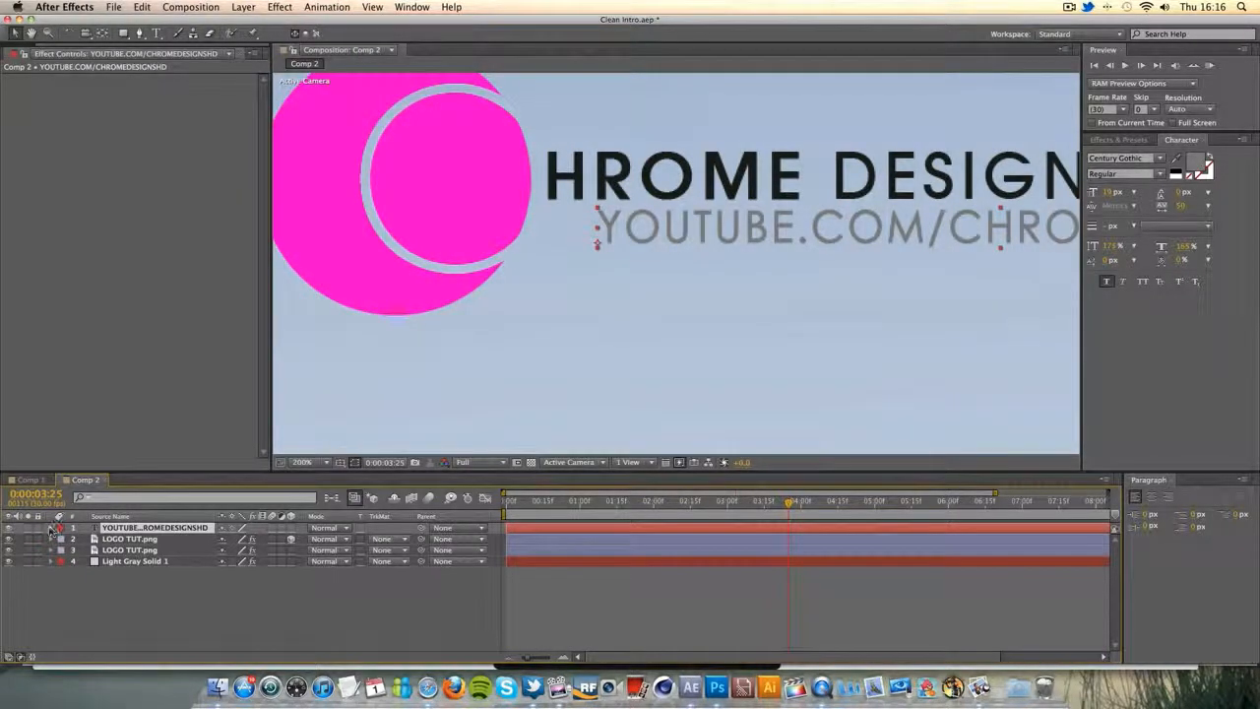
click(51, 529)
drag(292, 470, 292, 436)
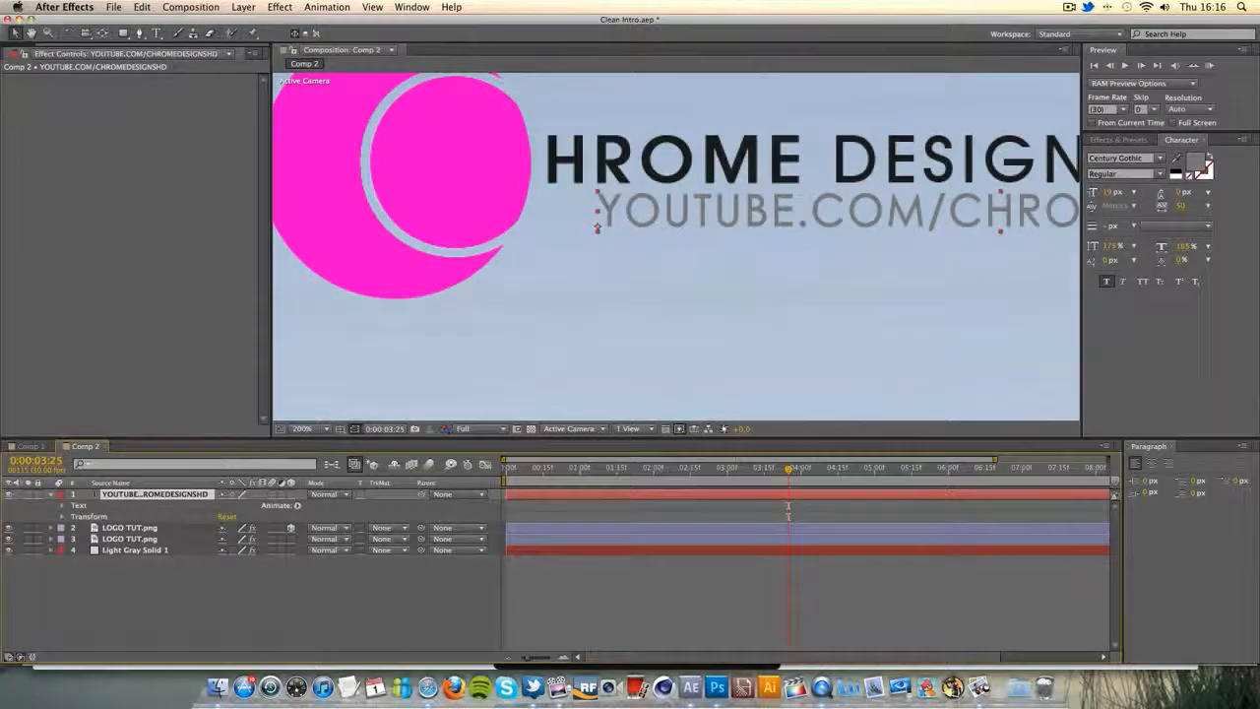
click(62, 516)
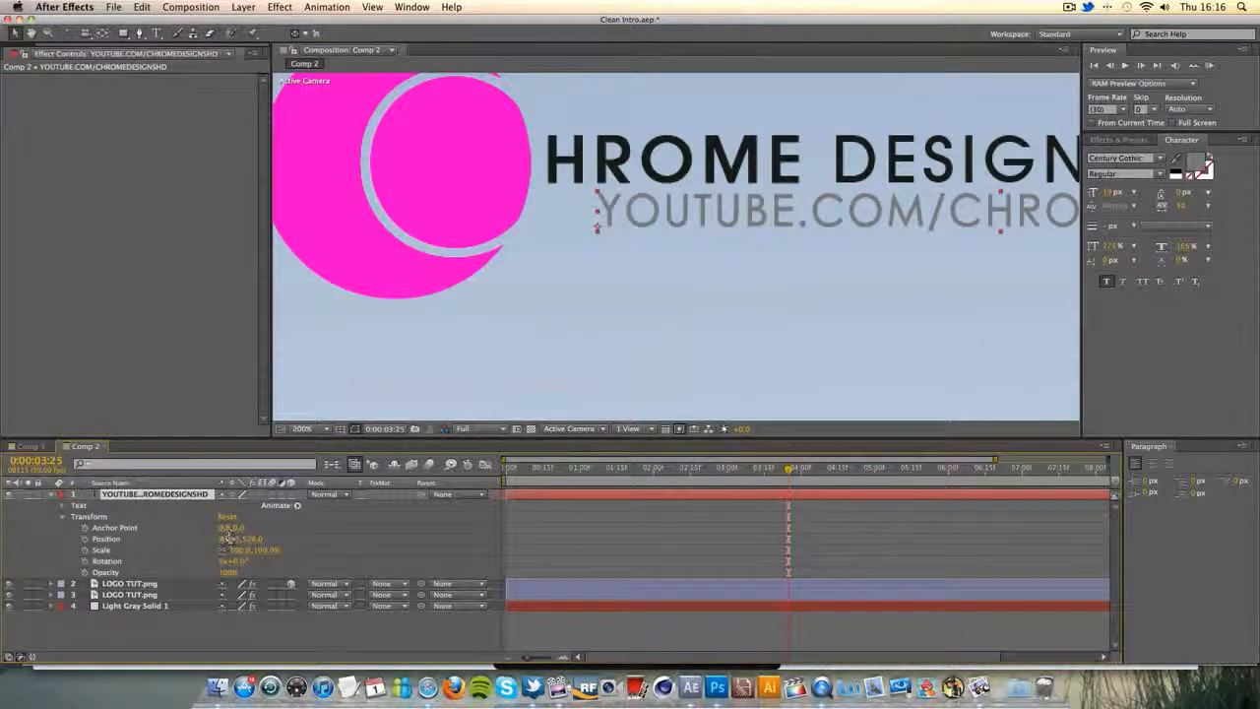
drag(226, 528, 406, 532)
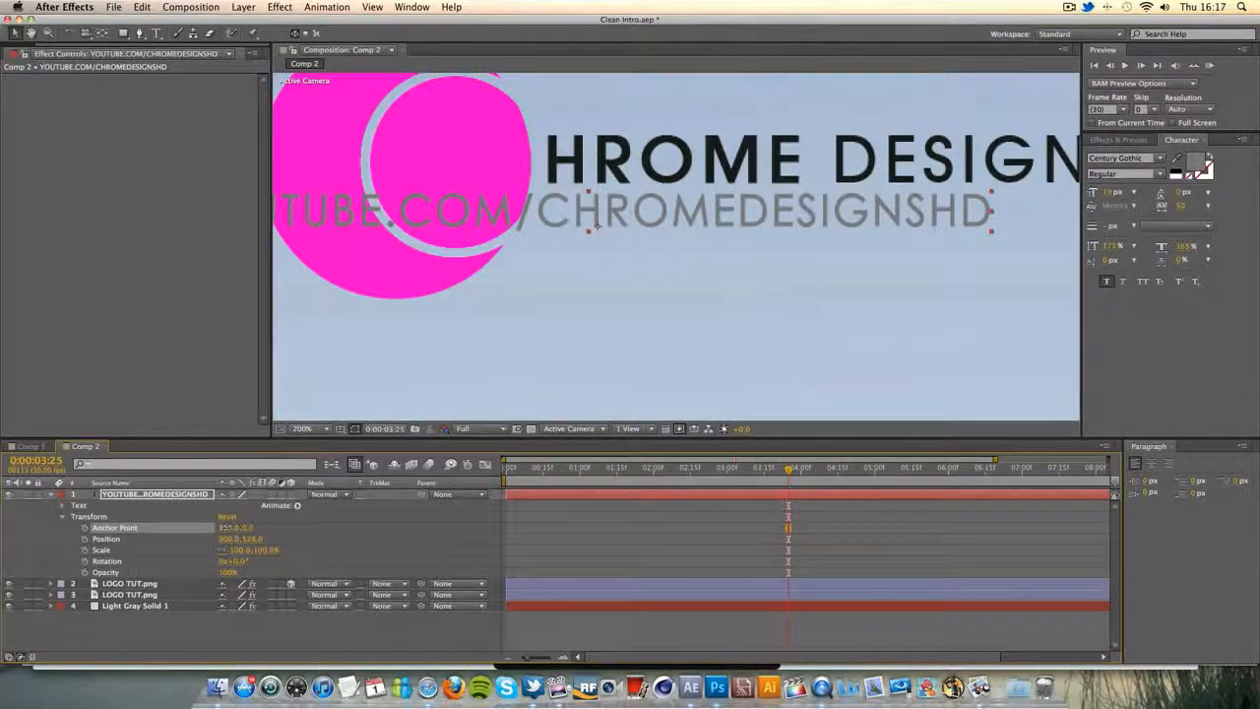
mouse_move(227, 527)
mouse_down()
mouse_move(255, 527)
mouse_move(230, 527)
mouse_up()
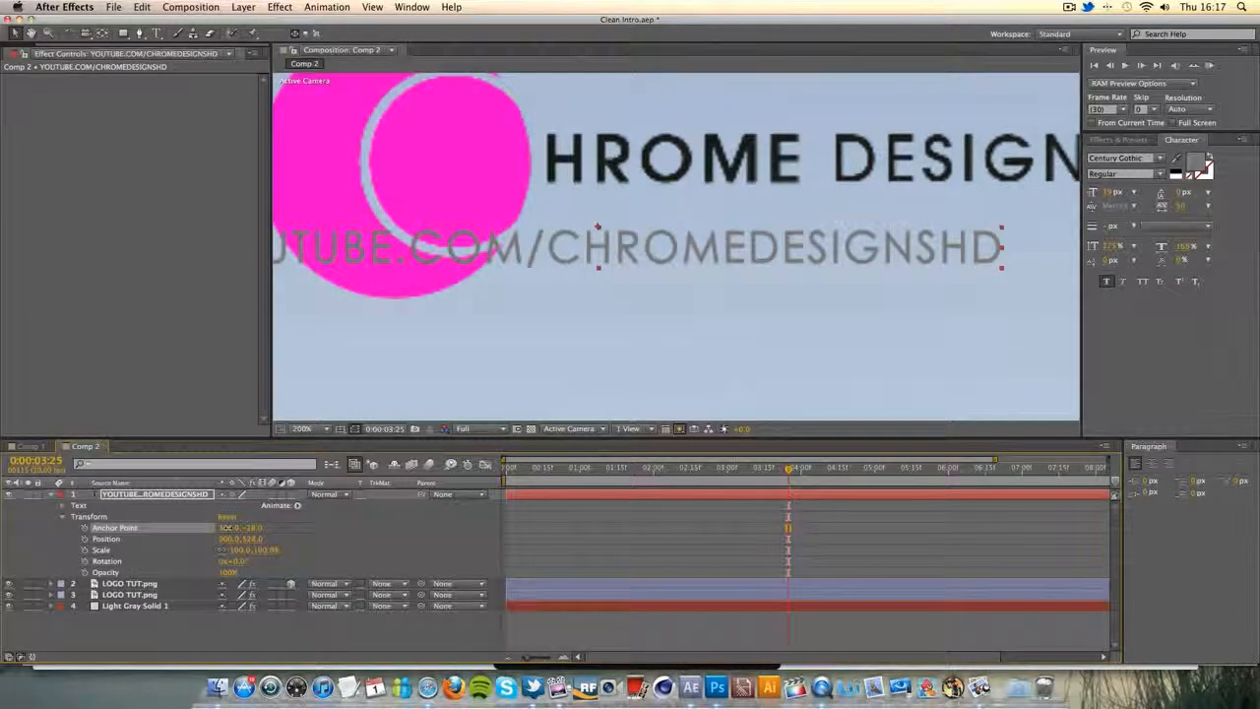
click(227, 527)
text(806)
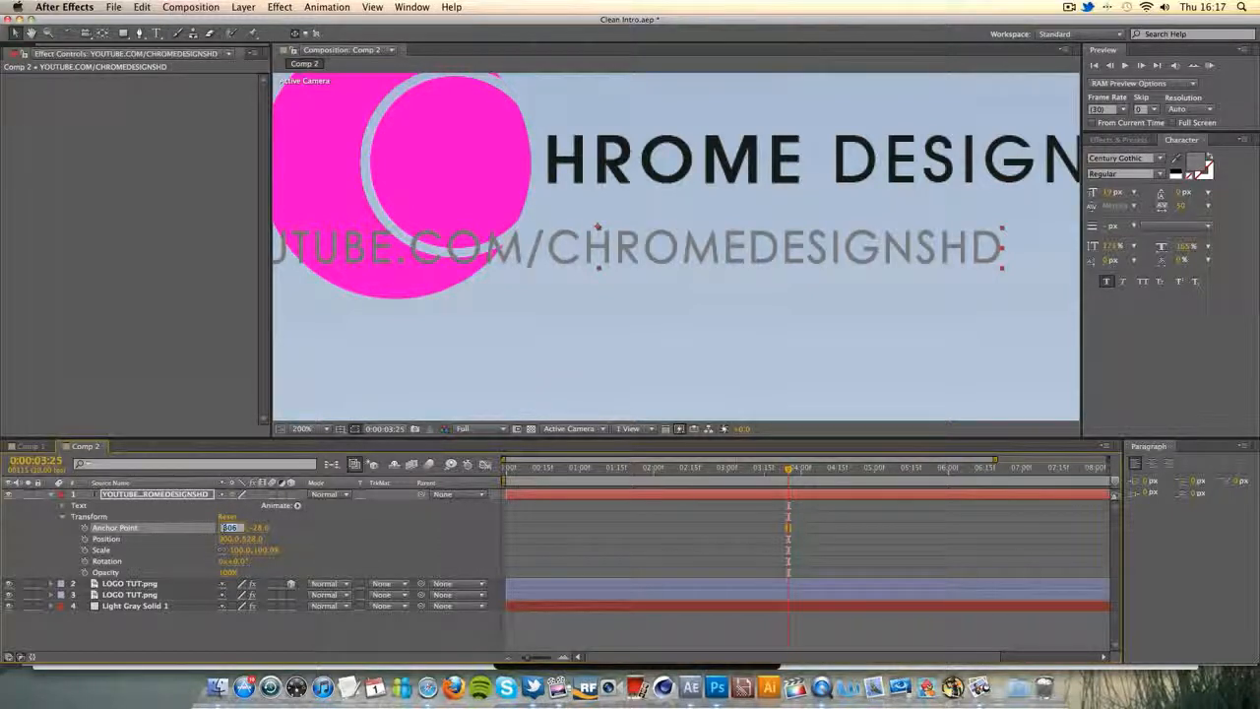
click(176, 506)
click(177, 498)
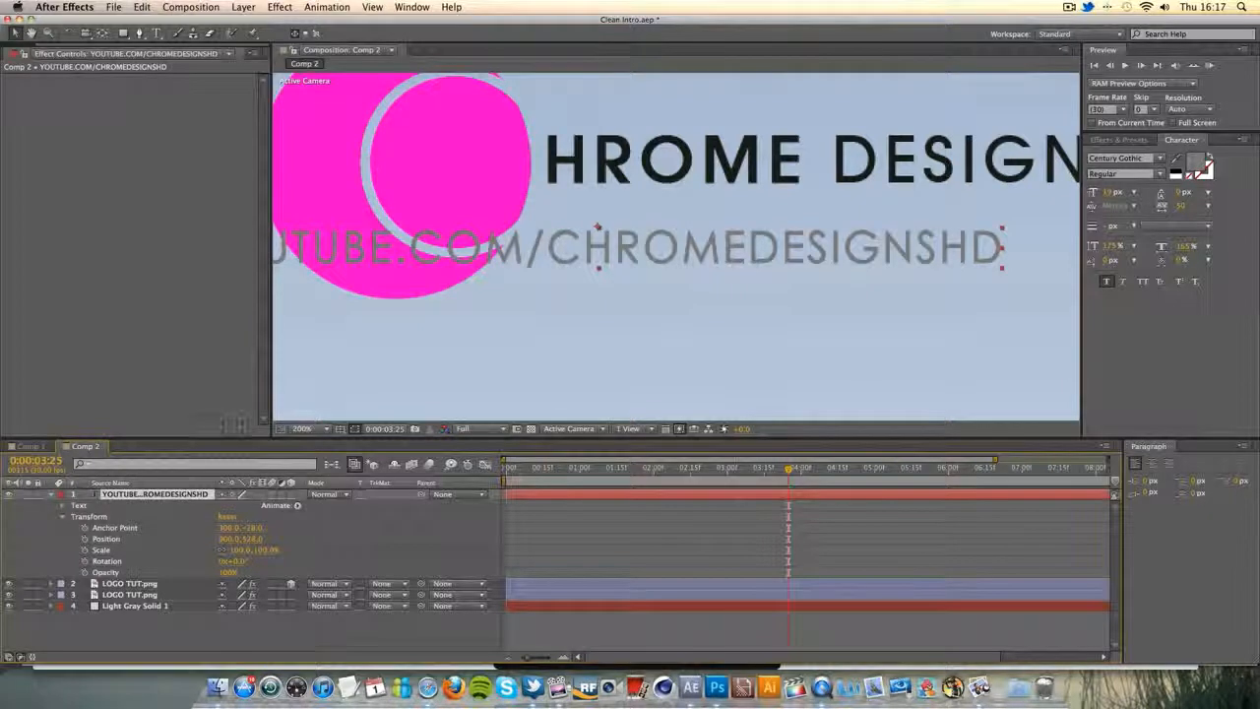
Move the YouTube text to position 1188, 508, aligning its start with the H of HROME, and keep the layer selected.
drag(361, 256, 684, 226)
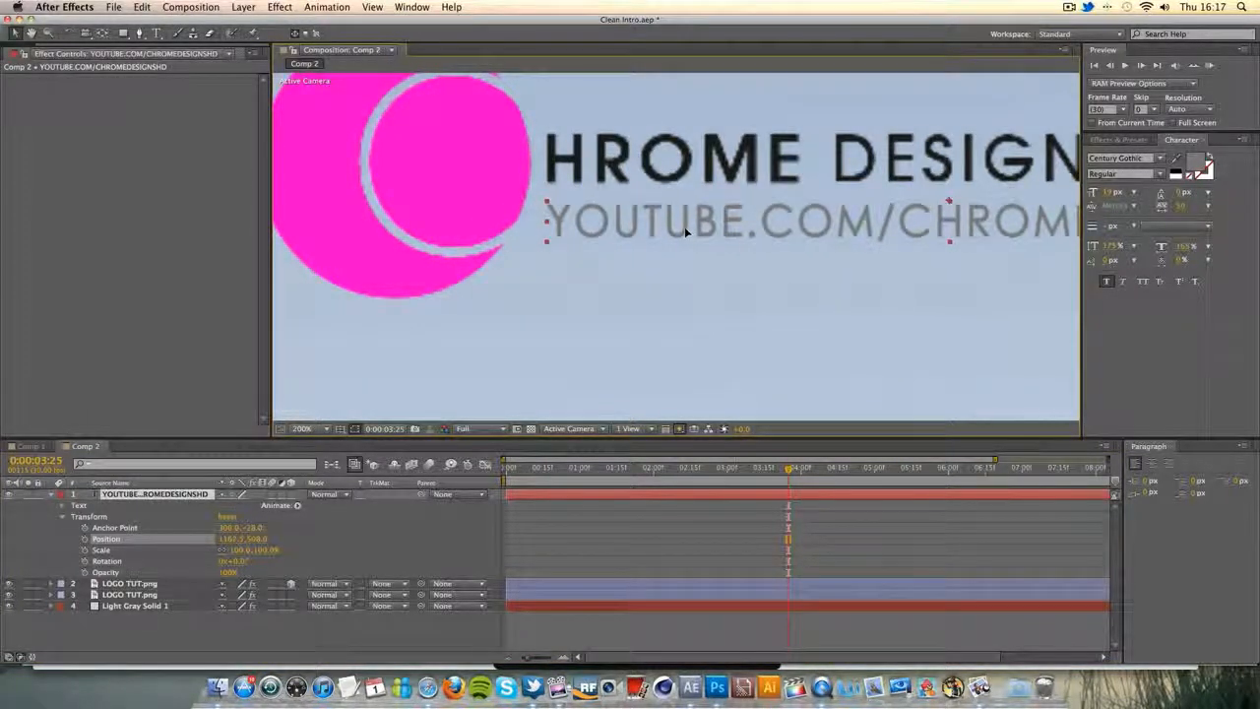
click(301, 429)
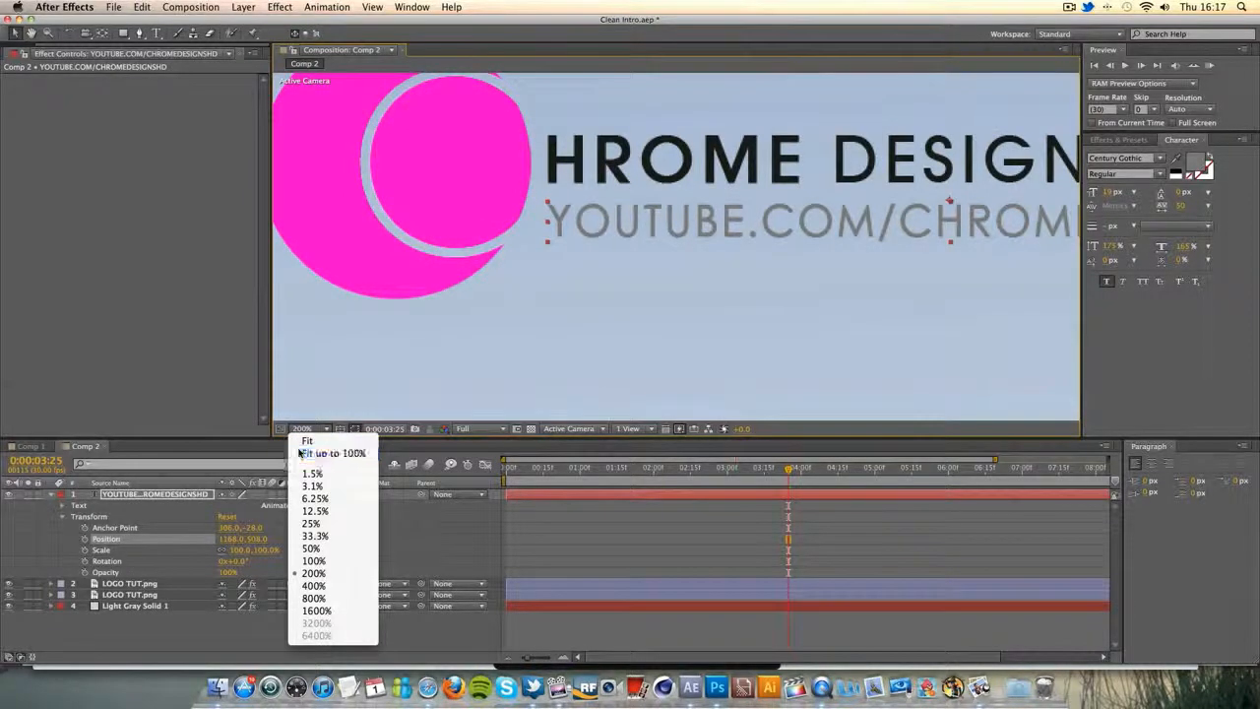
click(332, 453)
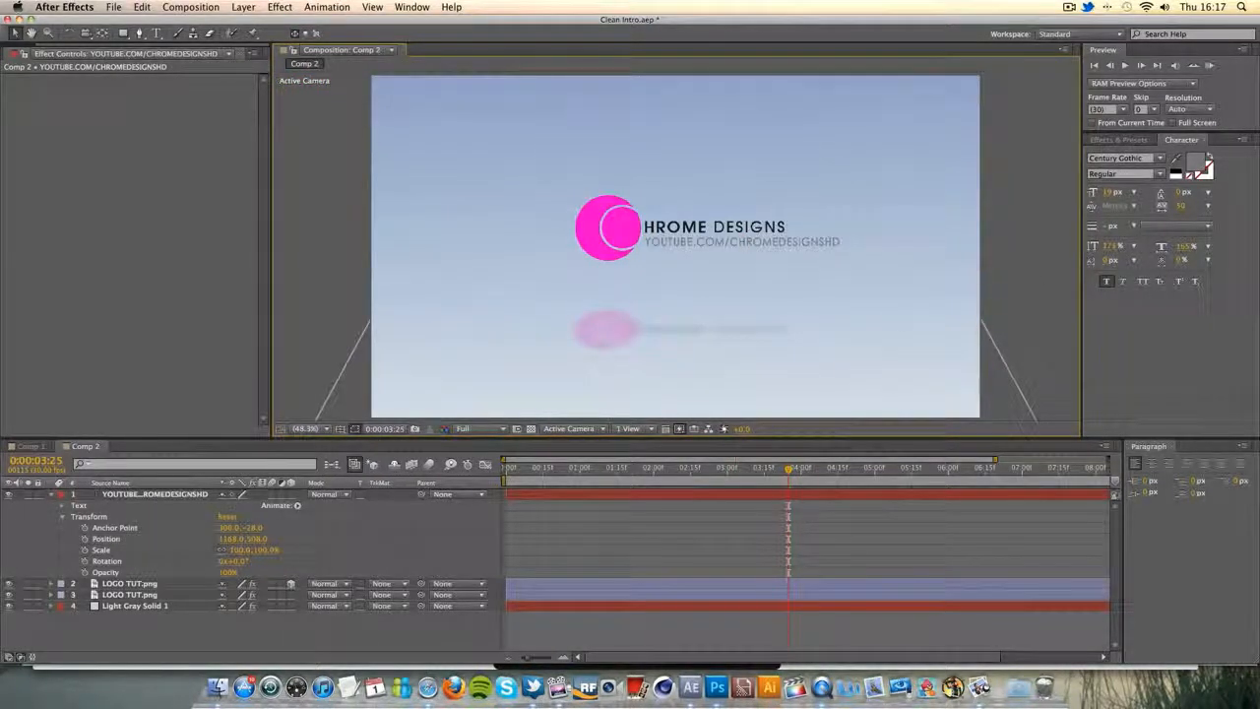
click(830, 243)
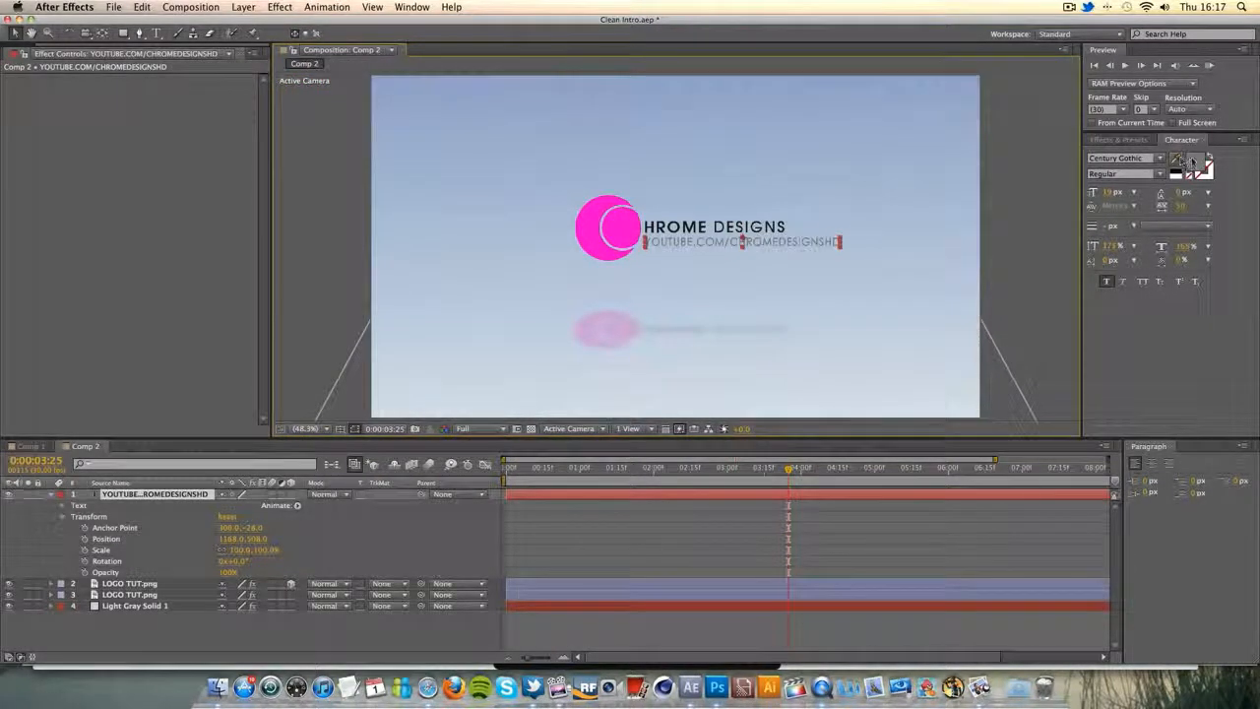
Preview the logo animation from 1:03 with the YouTube text layer selected.
click(1026, 236)
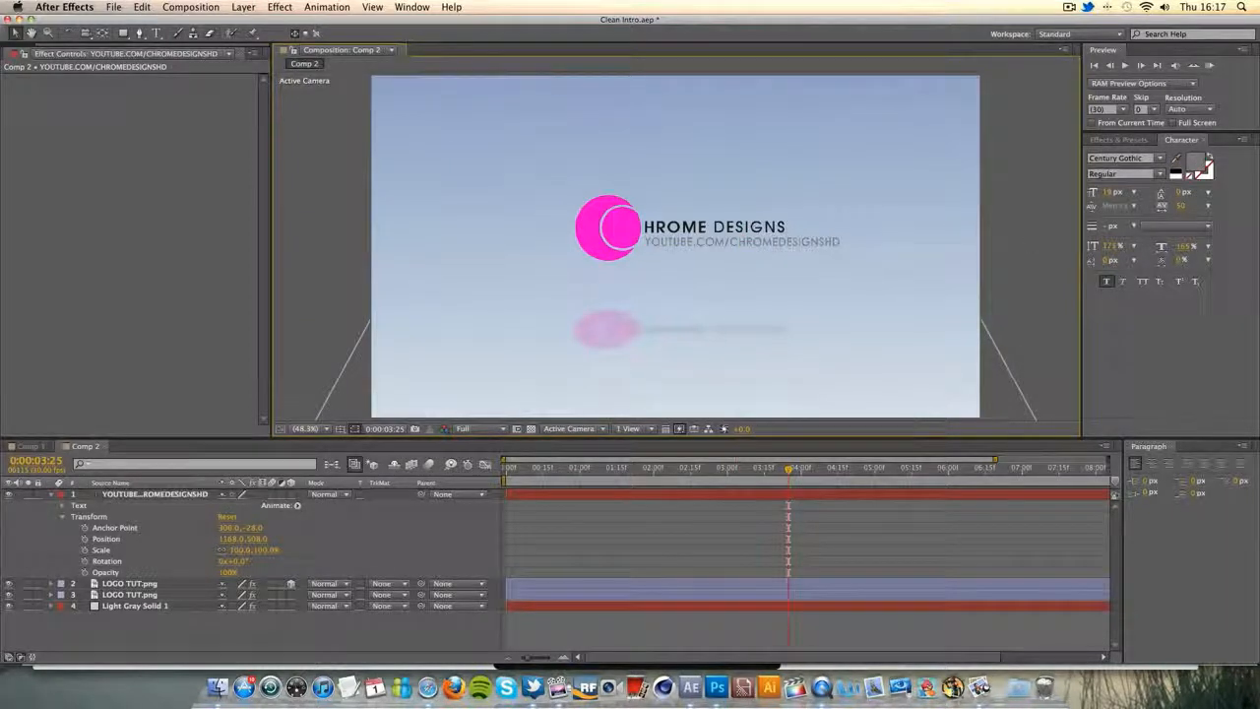
click(827, 239)
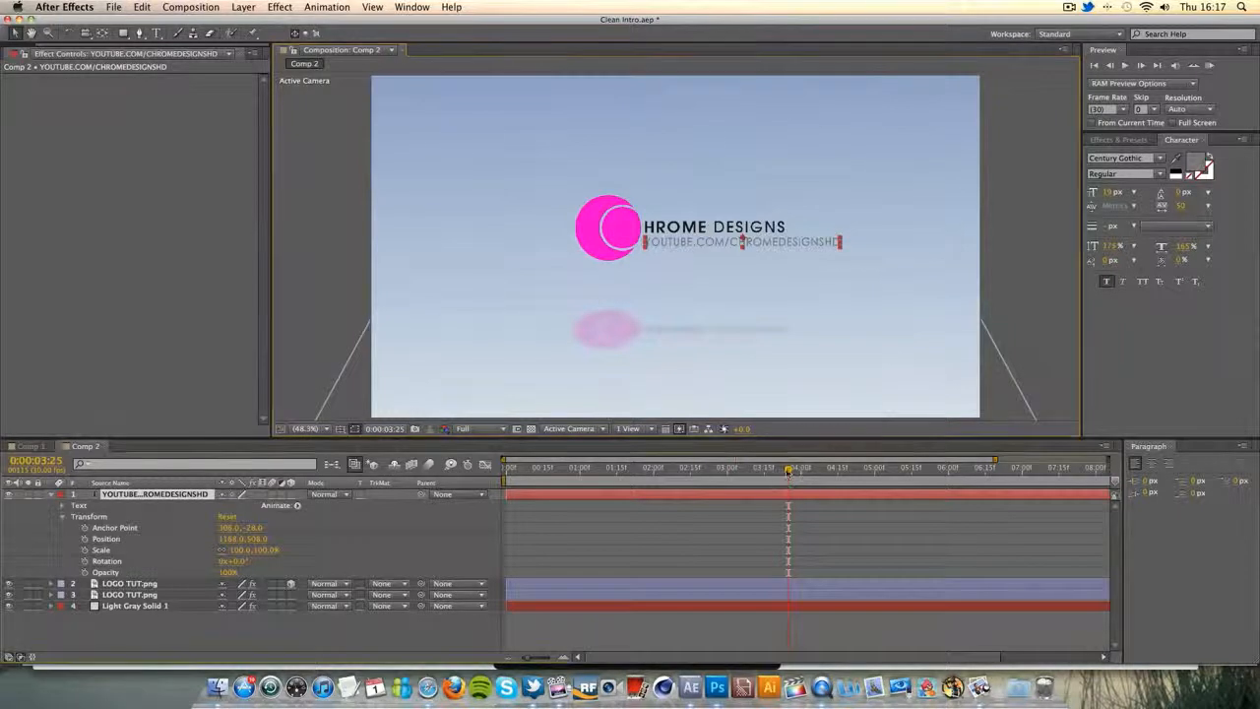
drag(788, 468, 587, 468)
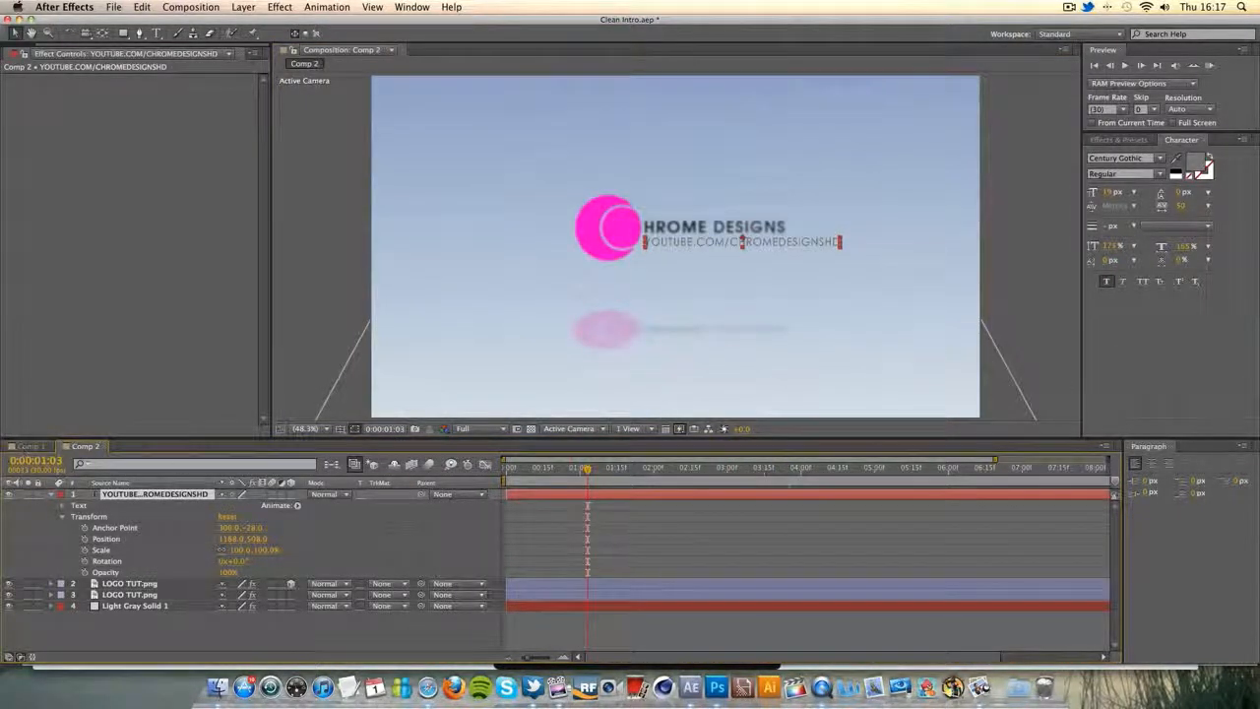
key(space)
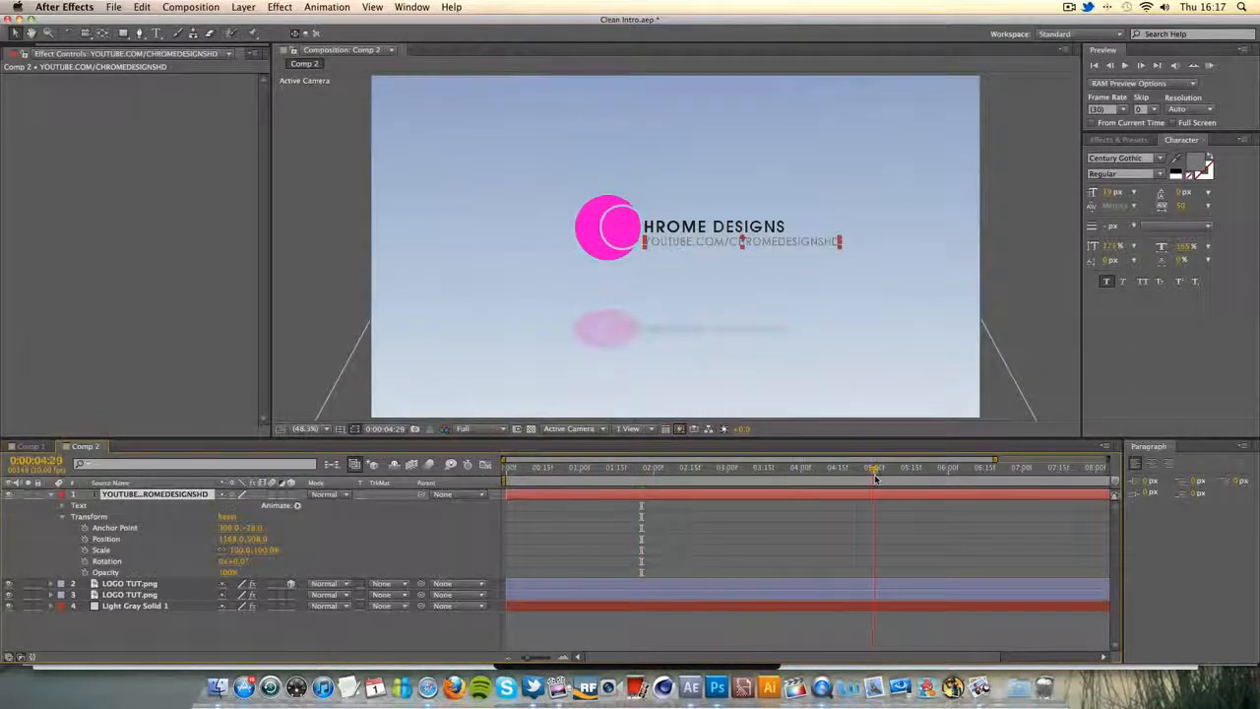
Close the Paragraph panel to show the full timeline wider, and trim the YouTube text layer so it starts at 5:00.
drag(994, 460, 1151, 459)
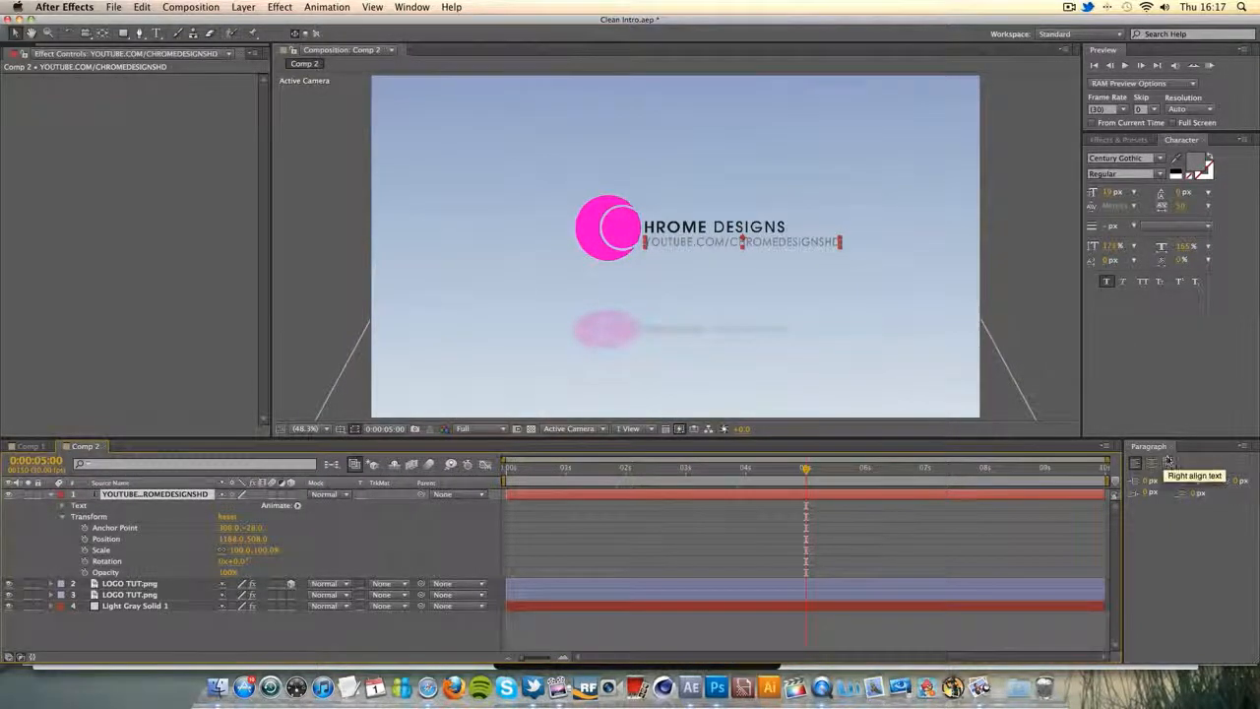
click(1175, 446)
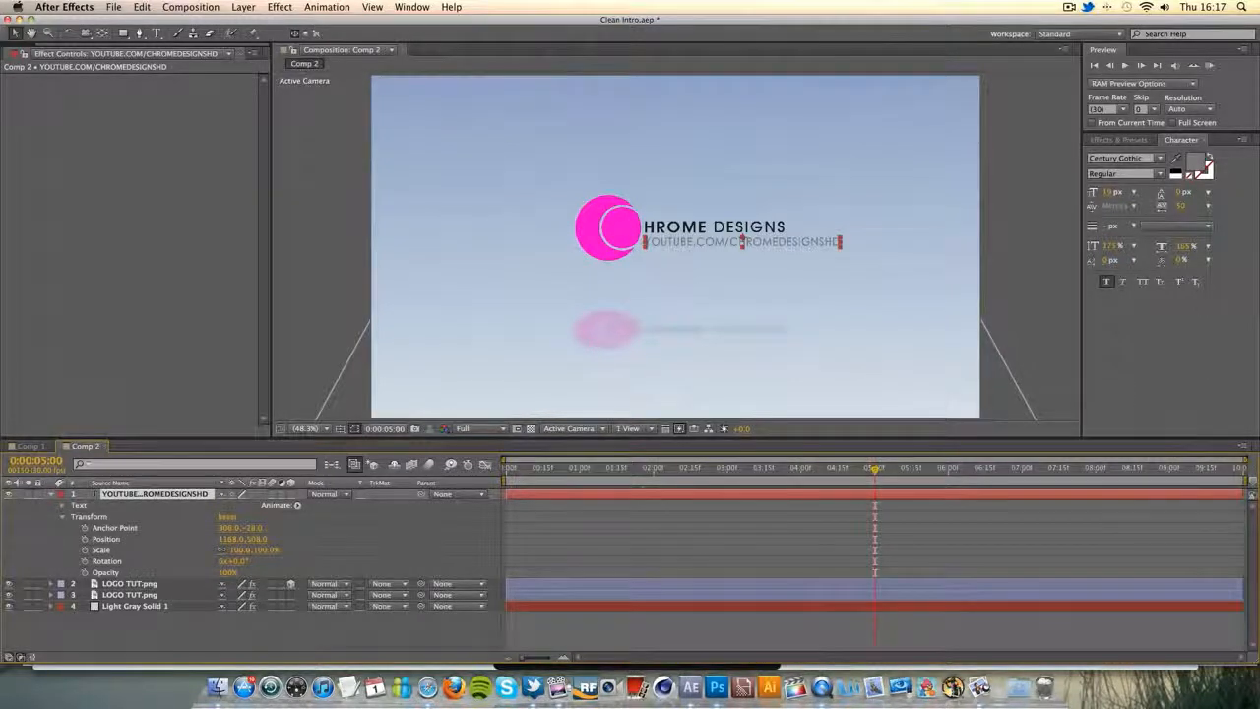
key(alt+bracketleft)
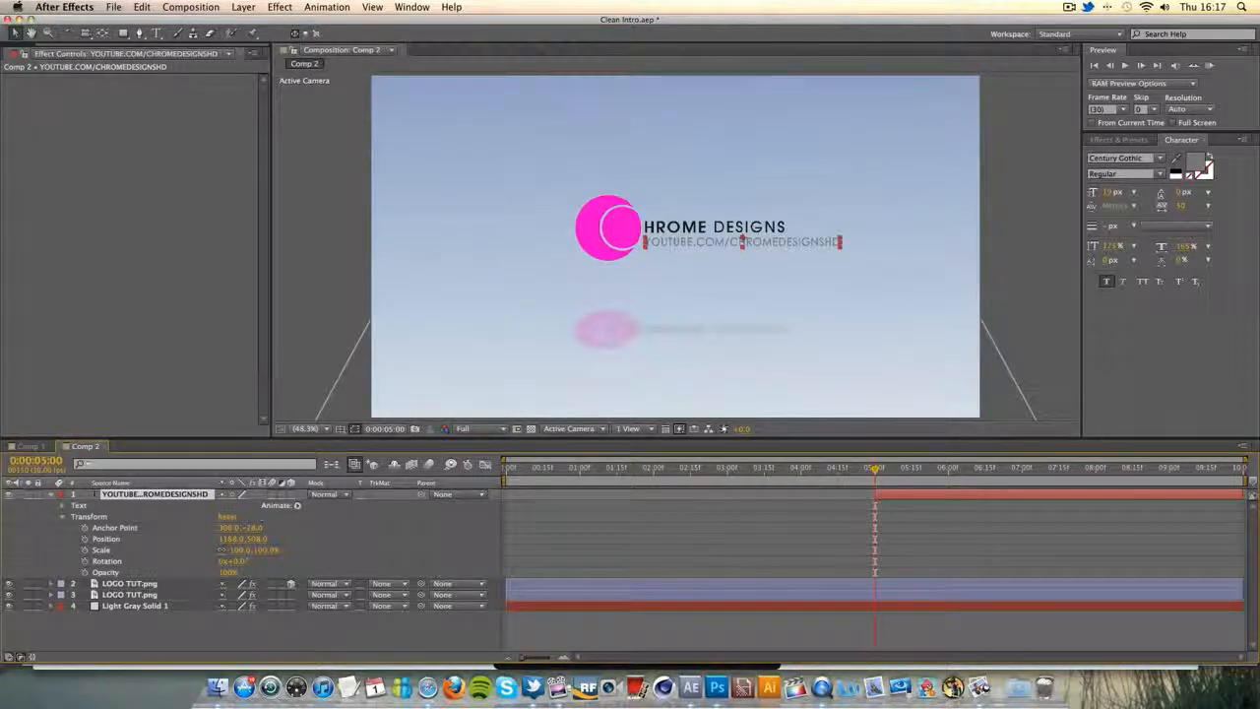
Make the YouTube text layer 3D and keyframe its X Rotation at 90° at 5:00.
click(291, 494)
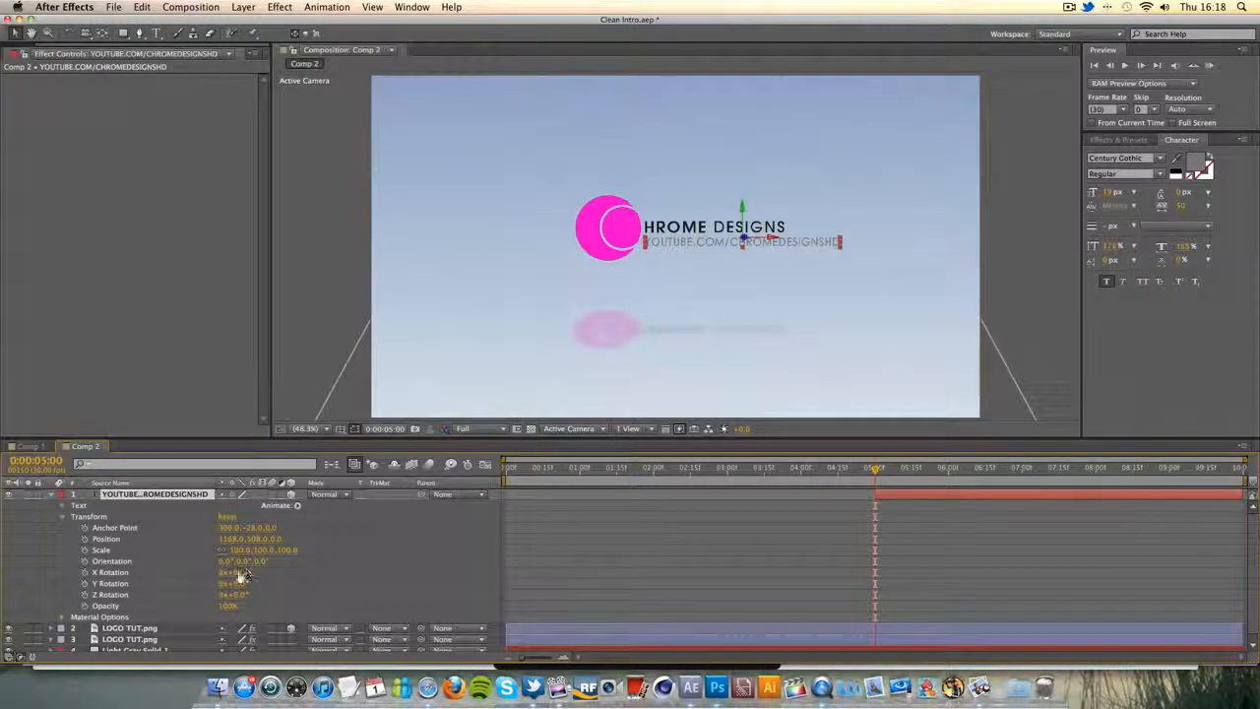
drag(242, 573, 263, 571)
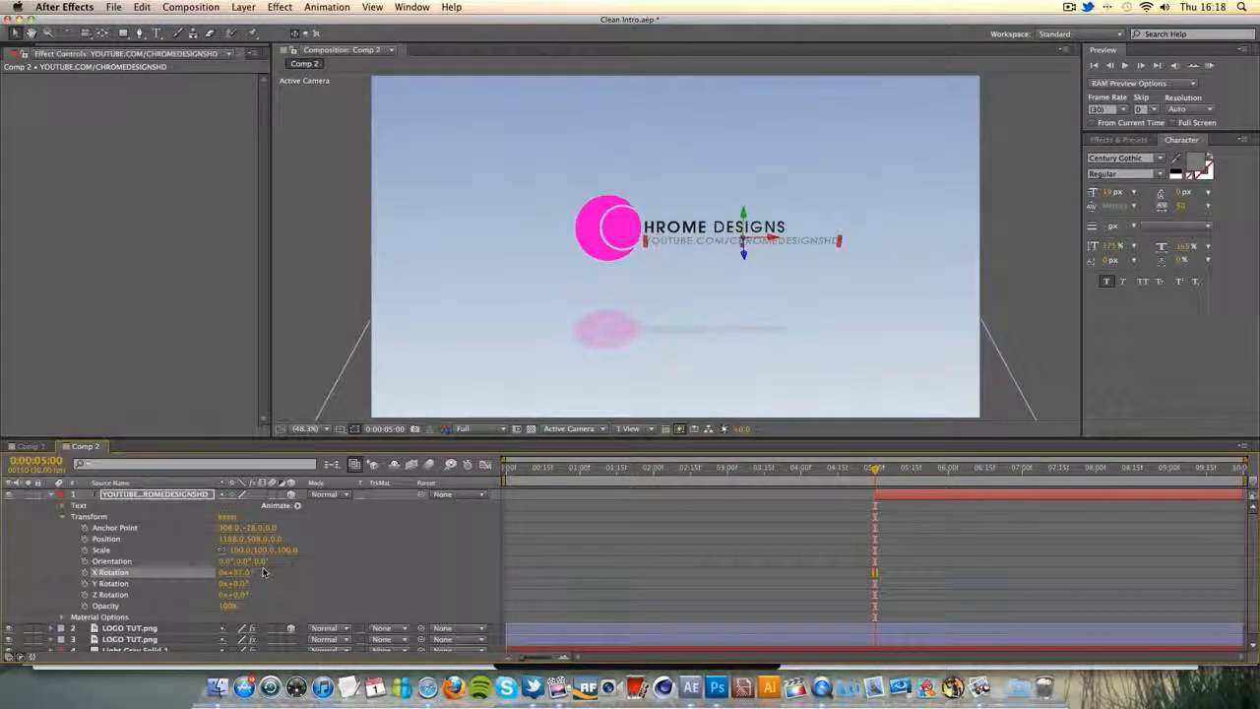
key(super+z)
click(242, 574)
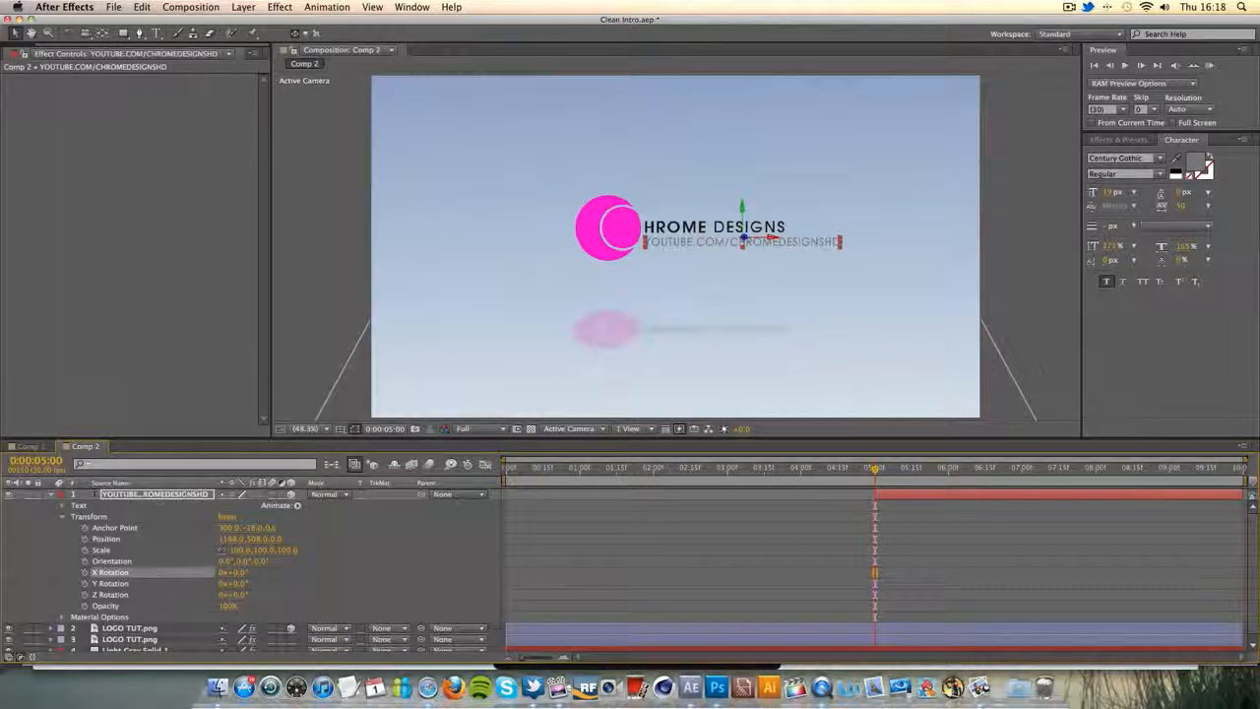
click(238, 572)
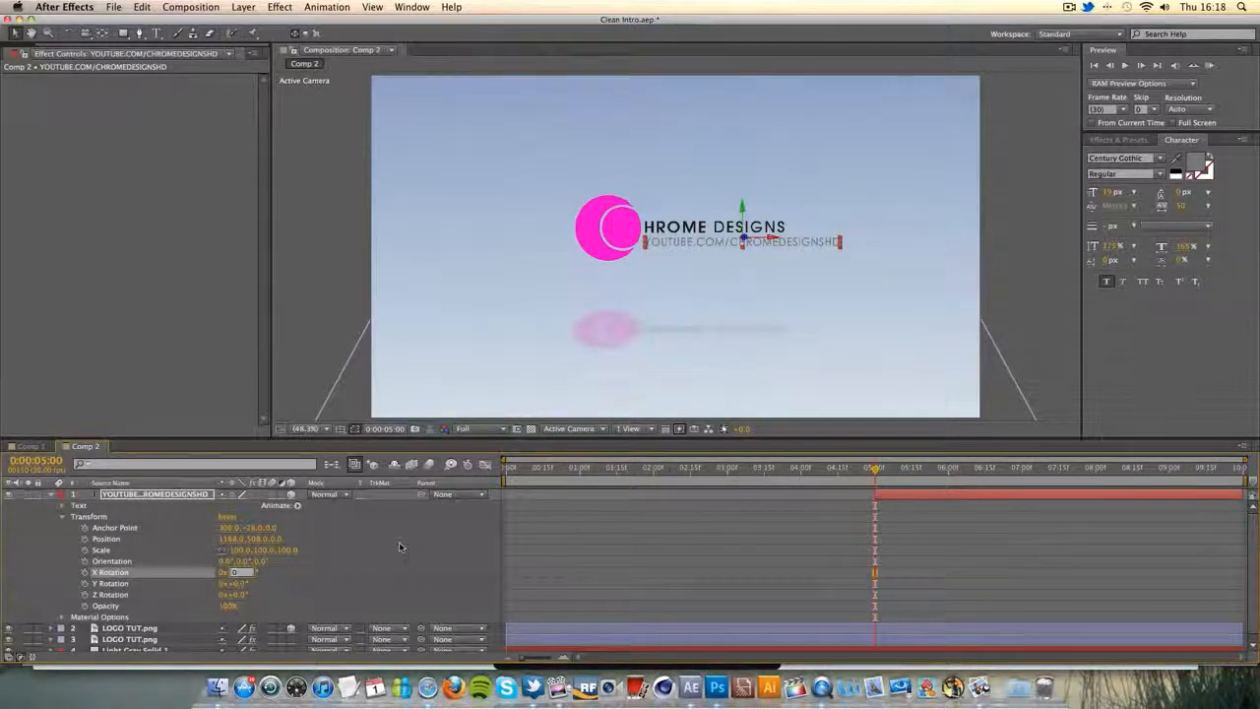
key(Return)
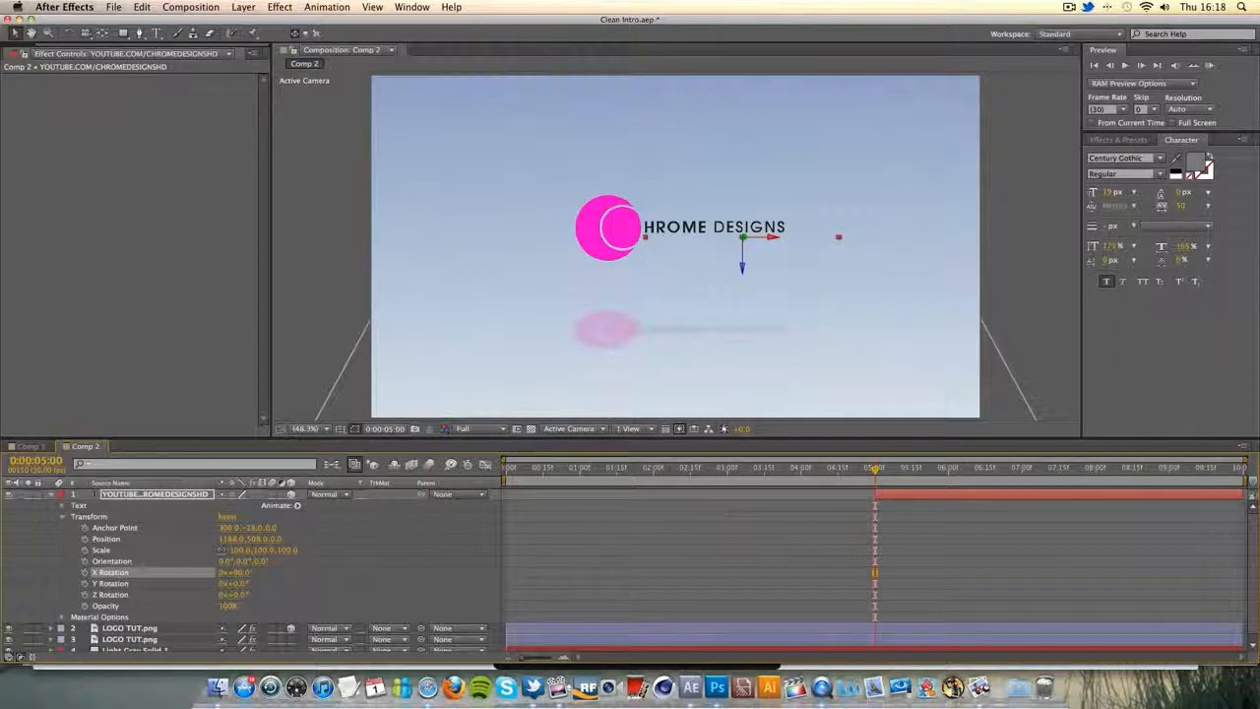
click(85, 571)
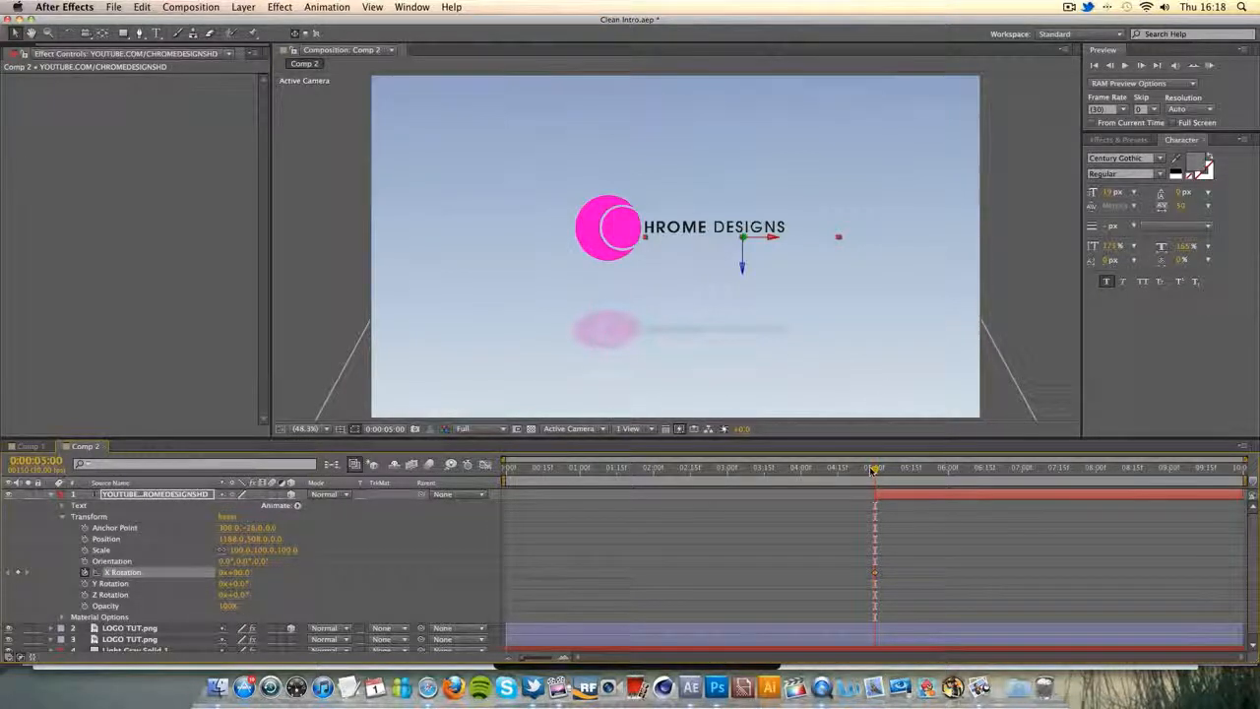
Keyframe the YouTube text's X Rotation at 0° at 5:23, and move the current time to 6:00.
drag(873, 469, 932, 469)
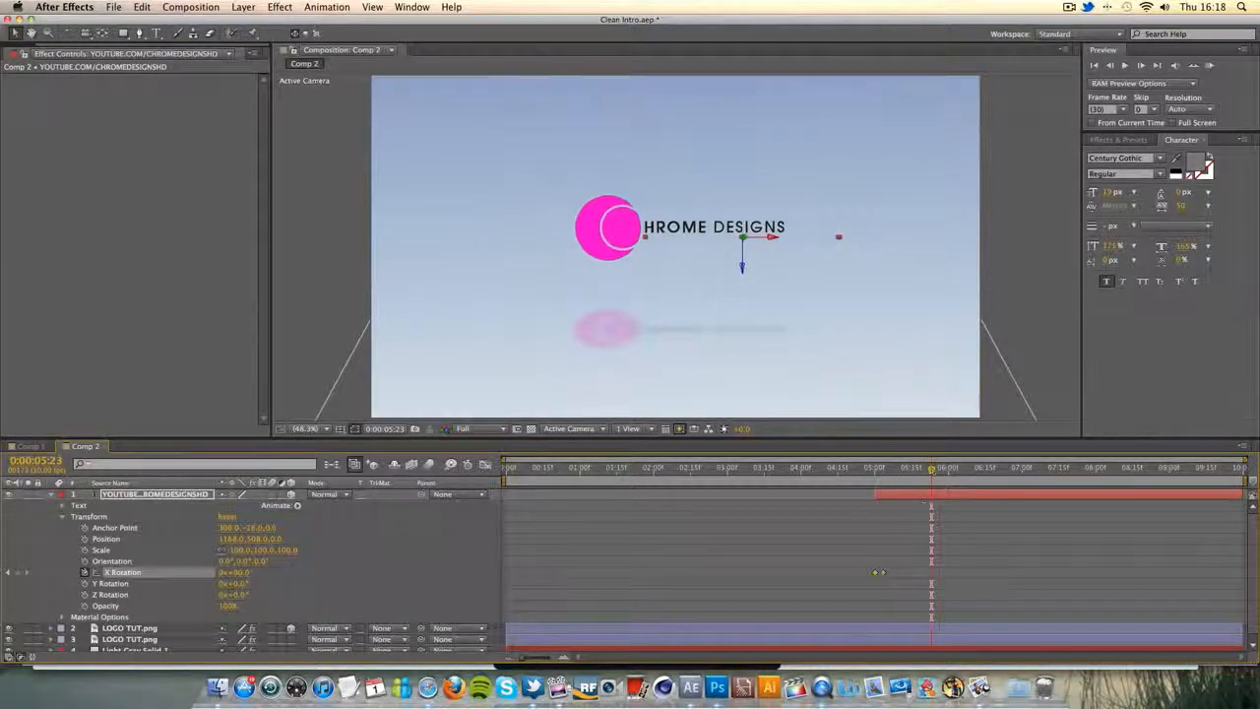
click(241, 572)
text(0)
key(Return)
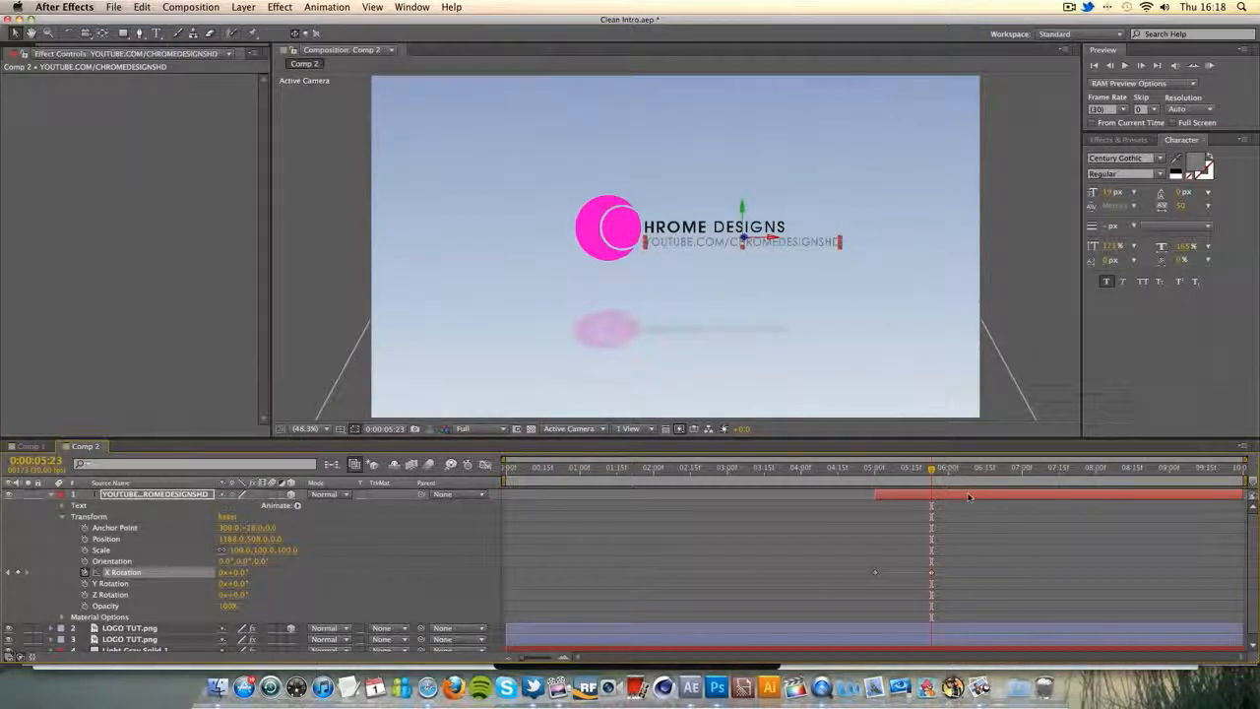
mouse_move(931, 469)
mouse_down()
mouse_move(866, 476)
mouse_move(947, 472)
mouse_up()
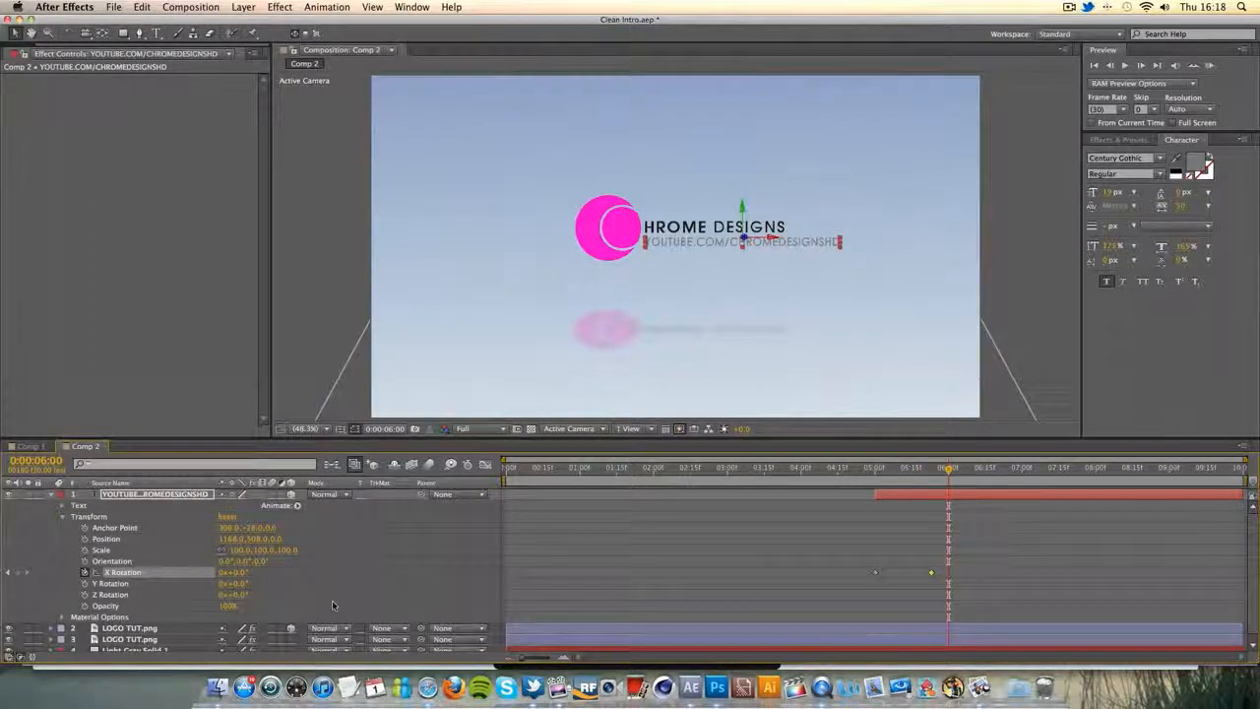
Return to 5:23 and set the YouTube text's X Rotation keyframe there to -20°.
drag(948, 470, 935, 473)
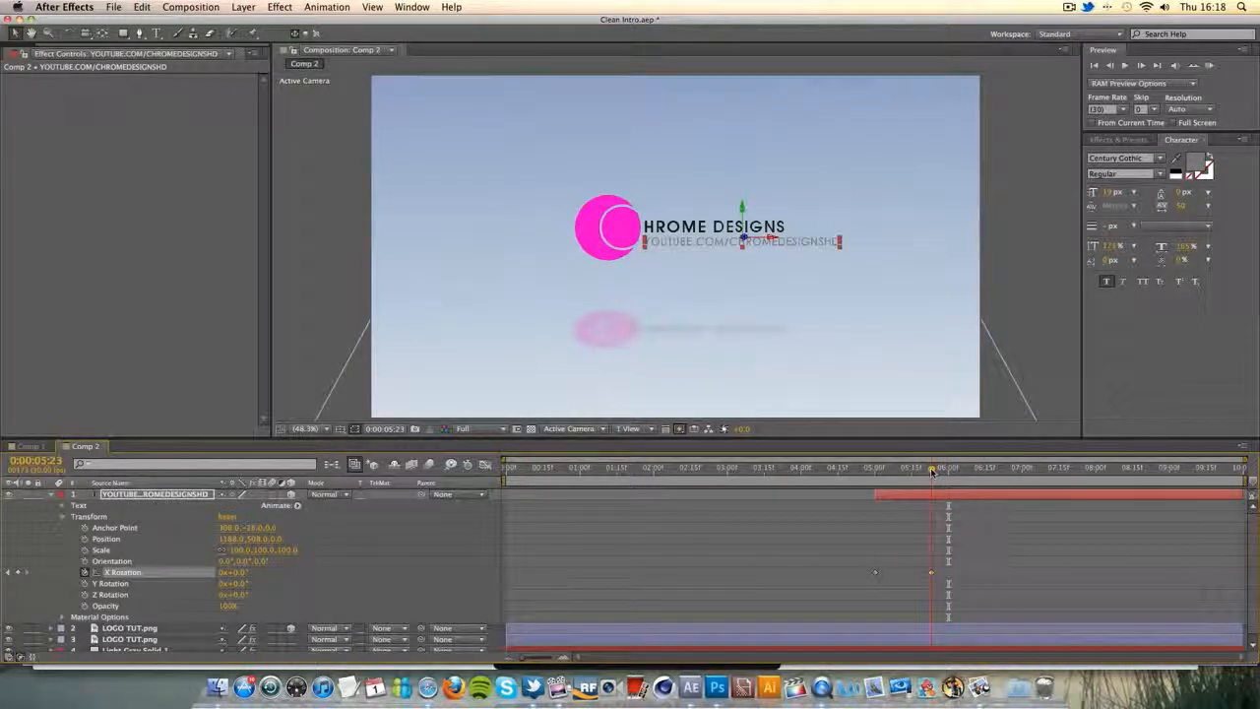
click(240, 573)
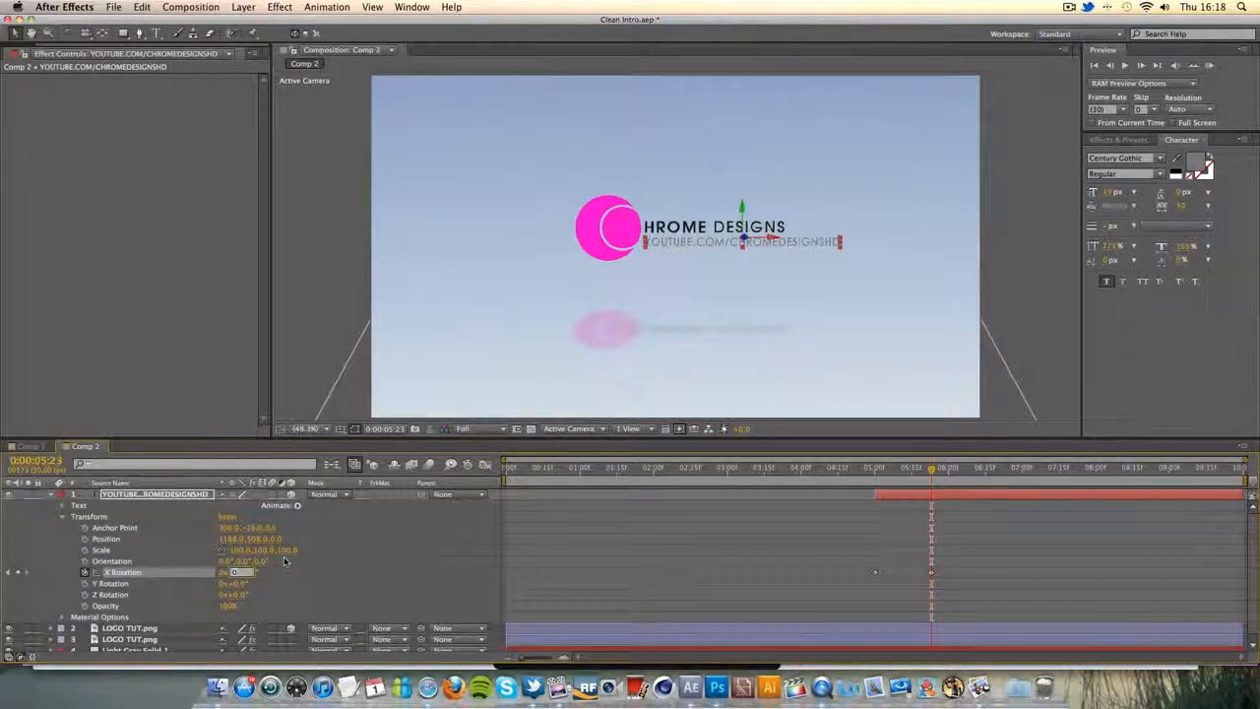
text(-20)
key(Return)
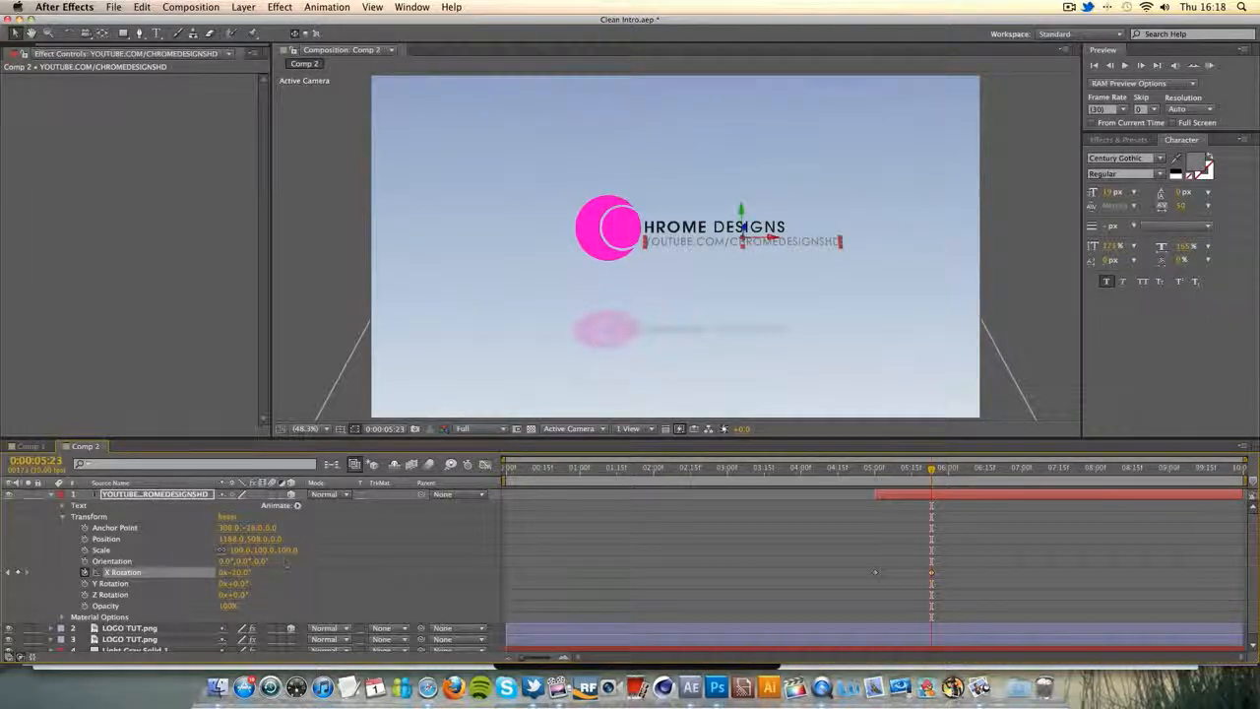
Keyframe the YouTube text's X Rotation at 10° at 6:02 and at -5° at 6:10.
mouse_move(929, 473)
mouse_down()
mouse_move(878, 474)
mouse_move(951, 473)
mouse_up()
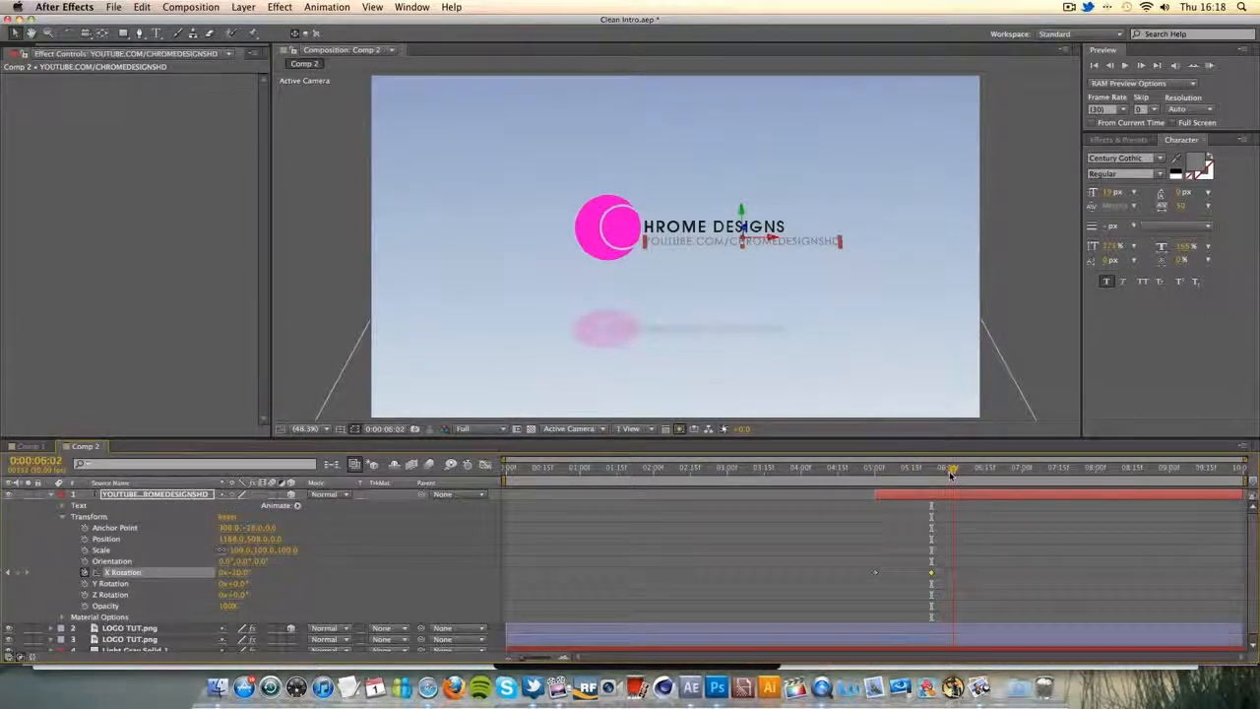
click(258, 572)
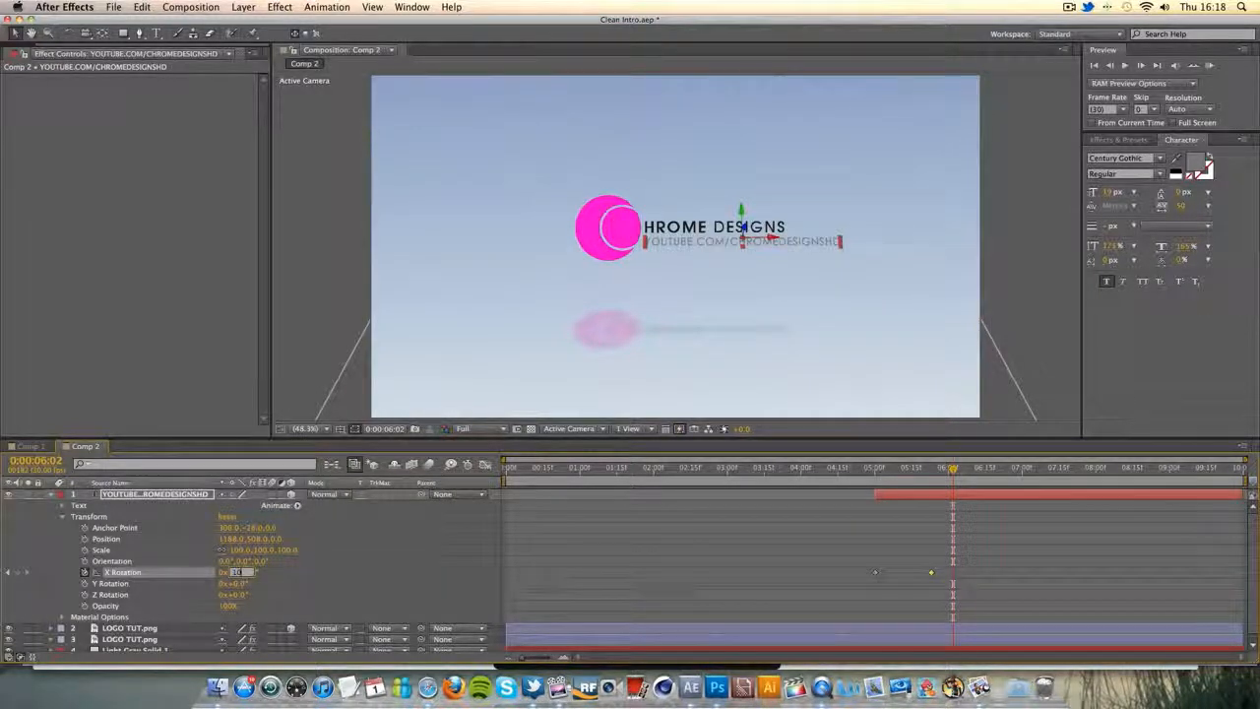
key(Return)
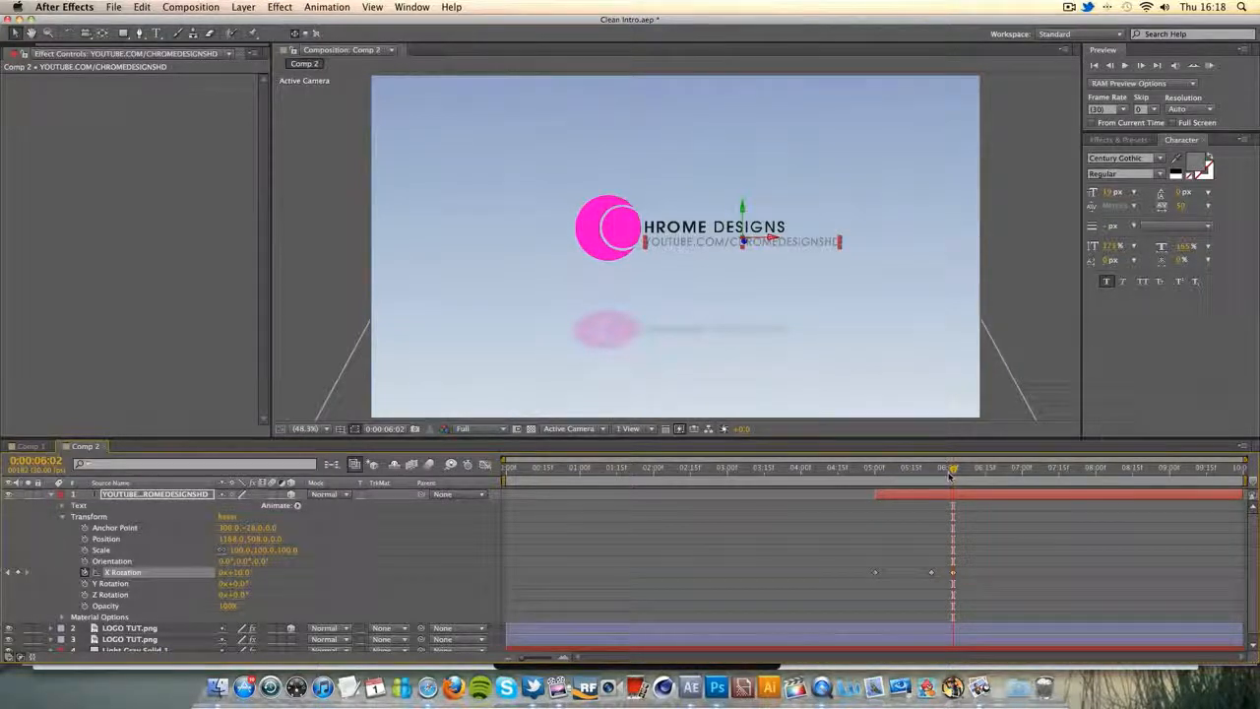
drag(950, 476, 973, 469)
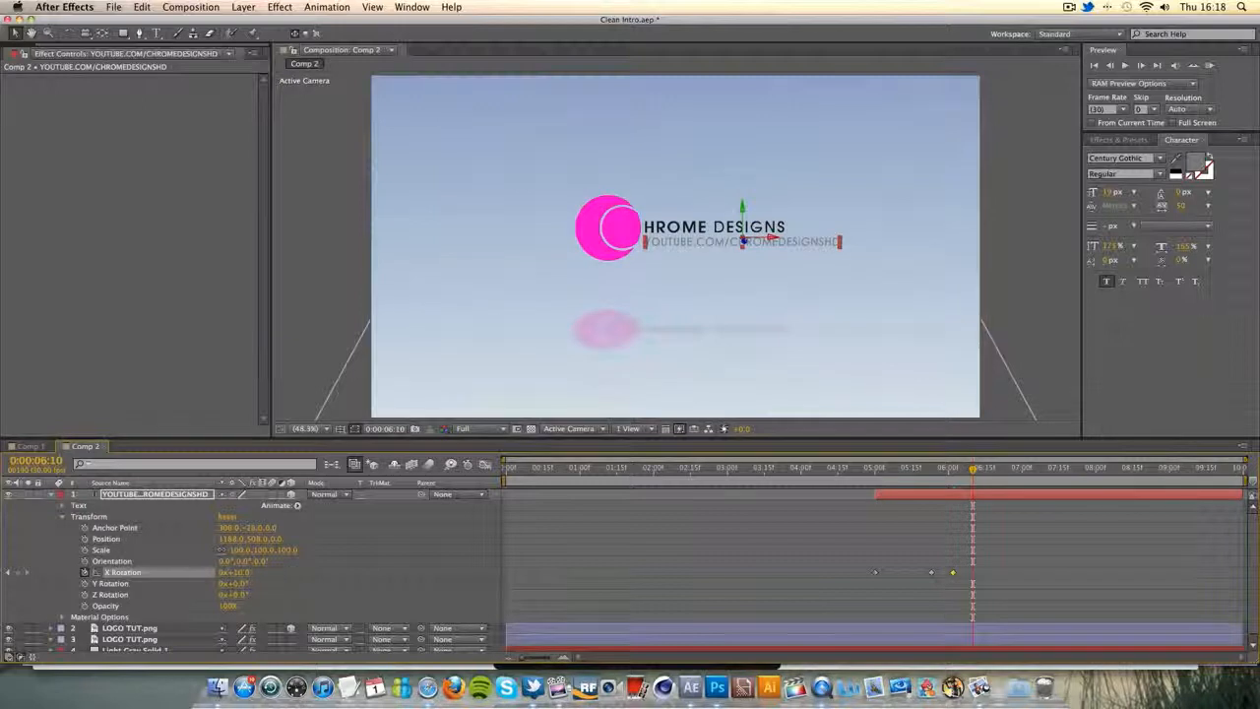
click(242, 573)
text(-5)
key(Return)
Keyframe the YouTube text's X Rotation at 0° at 6:18, and scrub through the swing from before 5:00 to 7:03.
drag(973, 470, 993, 472)
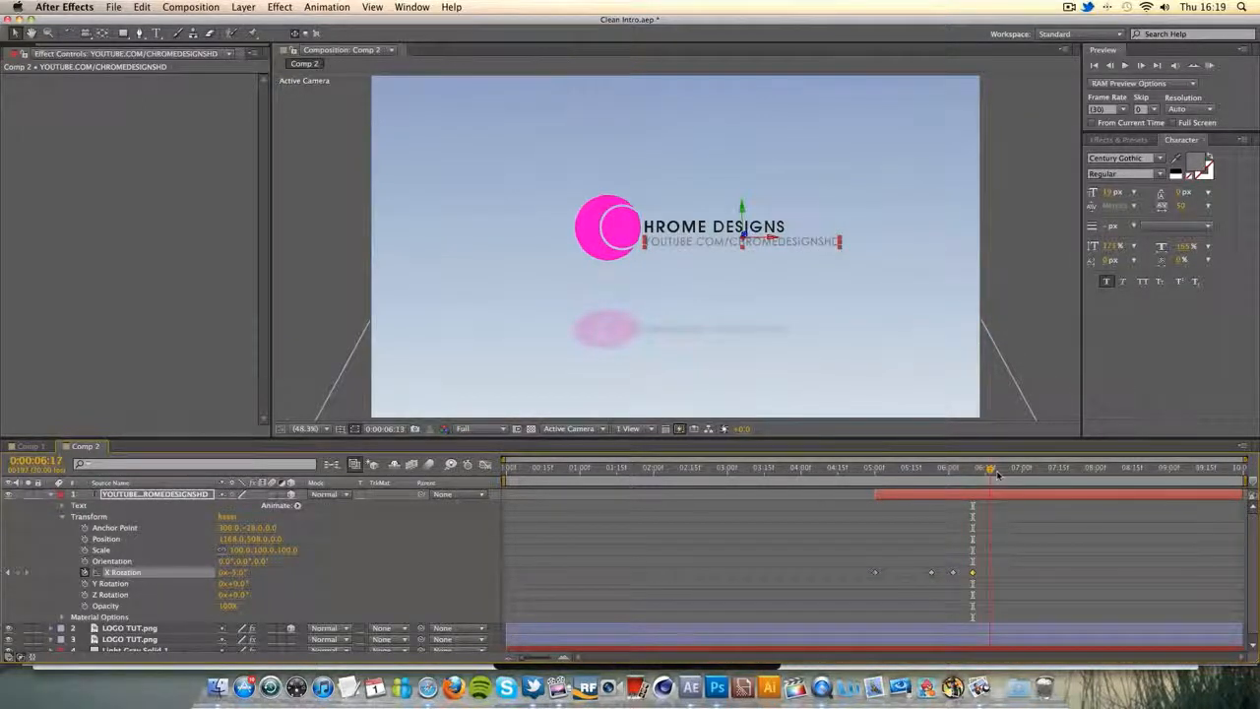
click(236, 572)
text(0)
key(Return)
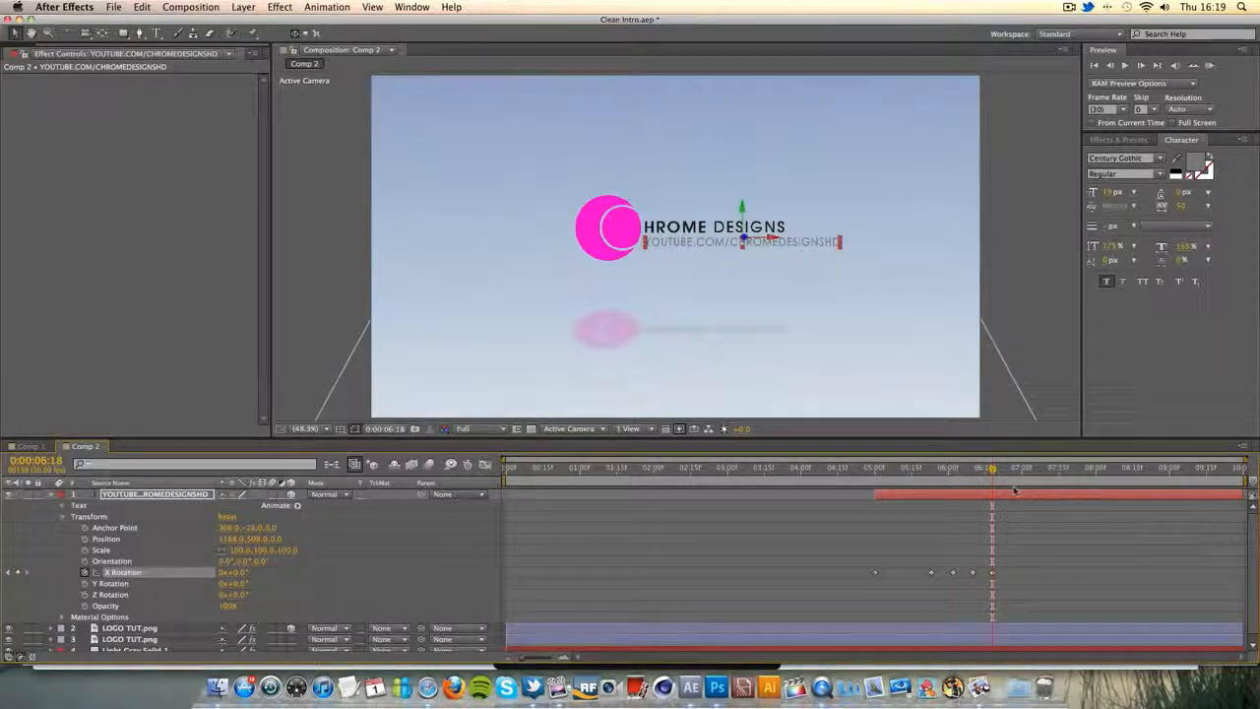
drag(993, 469, 863, 473)
drag(970, 477, 1029, 470)
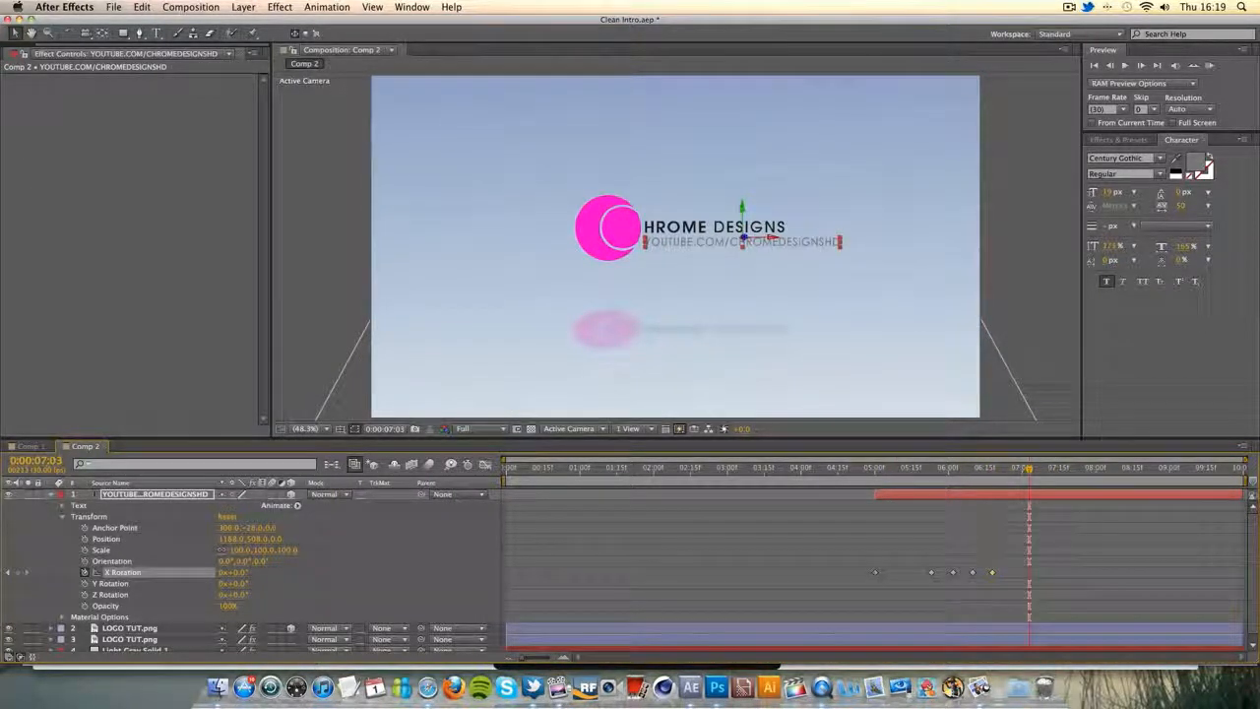
Spread the last three X Rotation keyframes further apart, ending just after 7:03, and scrub to 7:11.
drag(1007, 573, 1037, 574)
click(960, 576)
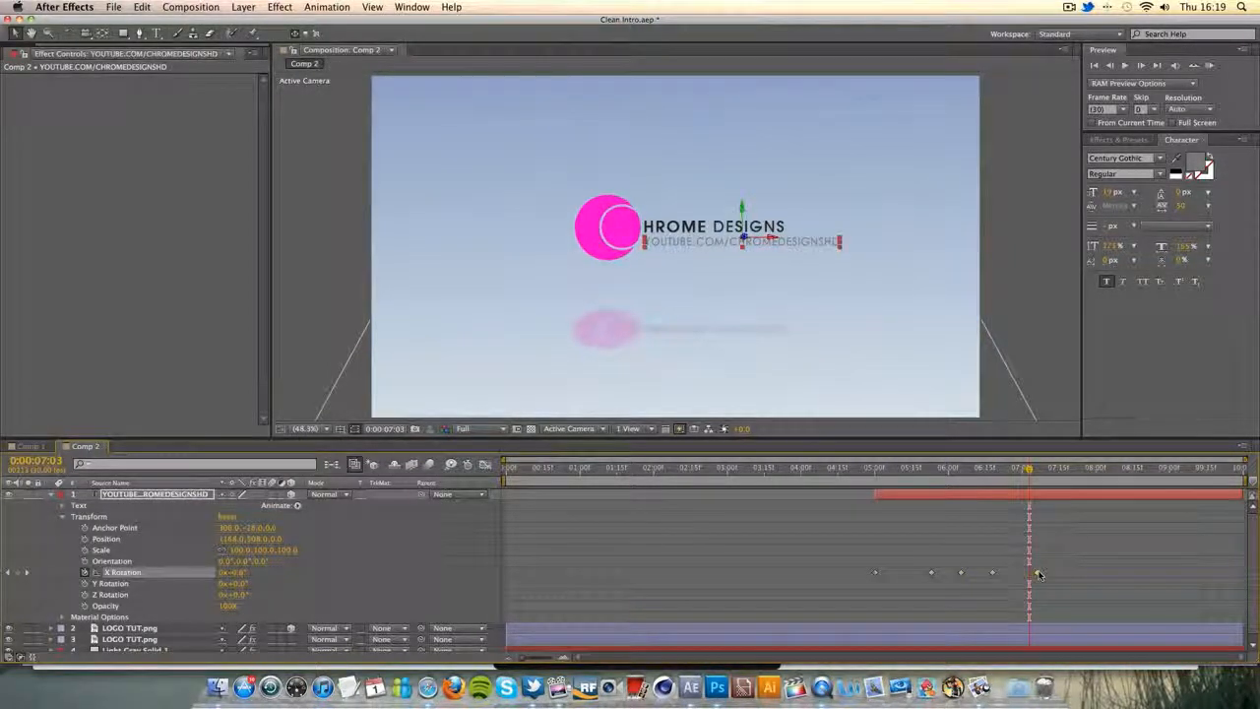
click(997, 580)
mouse_move(1029, 469)
mouse_down()
mouse_move(894, 480)
mouse_move(1021, 488)
mouse_move(872, 480)
mouse_move(1049, 483)
mouse_up()
Collapse the YouTube text layer's properties, deselect the layer and set the current time to 5:02.
click(175, 495)
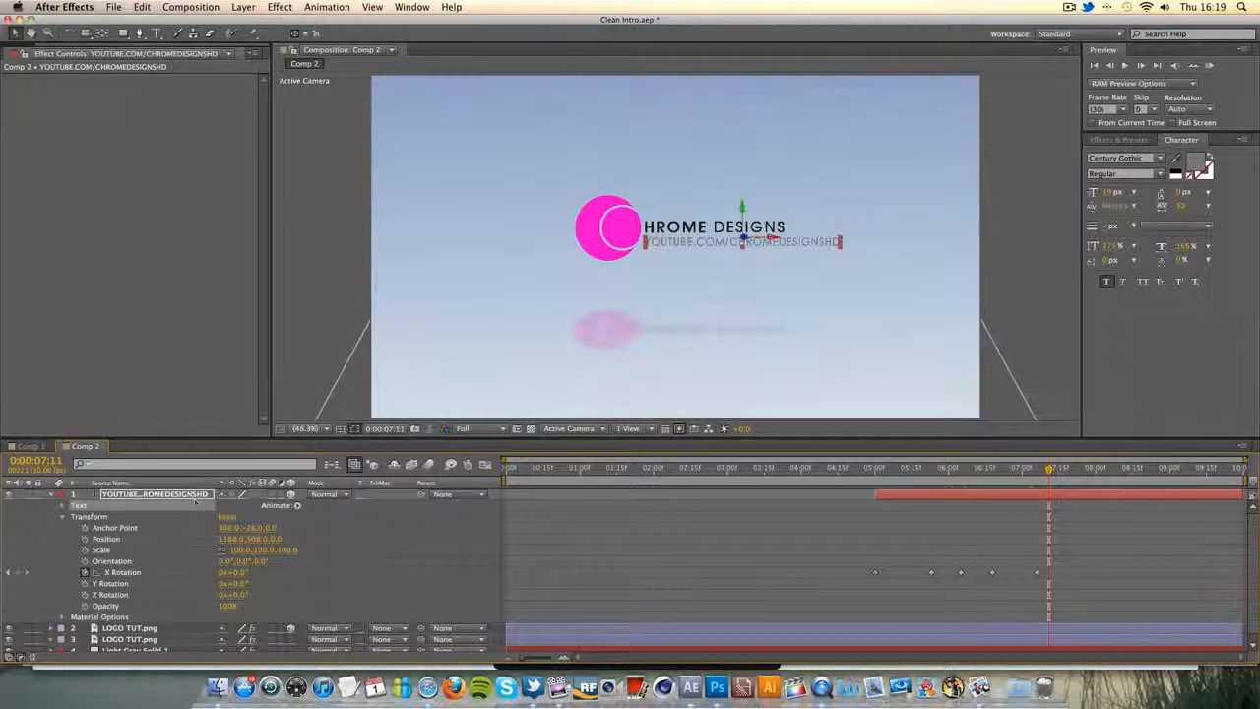
click(52, 494)
click(384, 565)
drag(1049, 470, 879, 487)
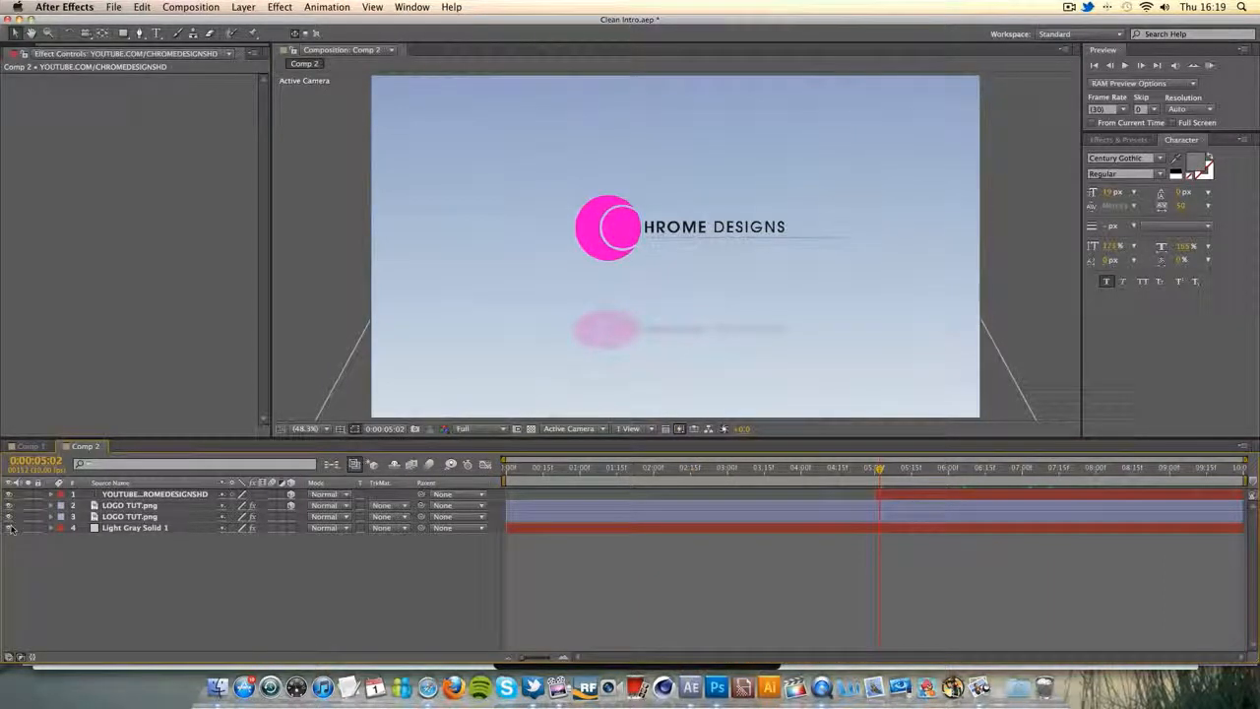
Pre-compose the YouTube text and both LOGO TUT.png layers into a composition named Title, moving all attributes and opening it.
click(126, 516)
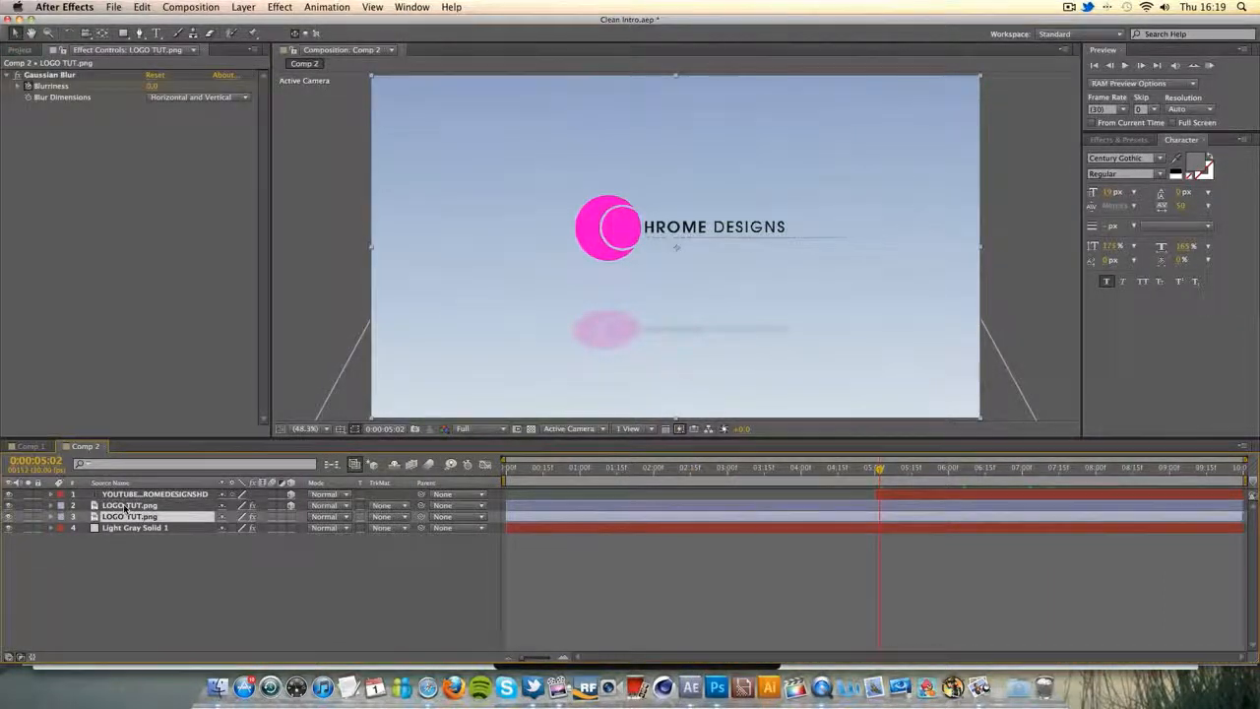
shift+click(126, 506)
shift+click(135, 495)
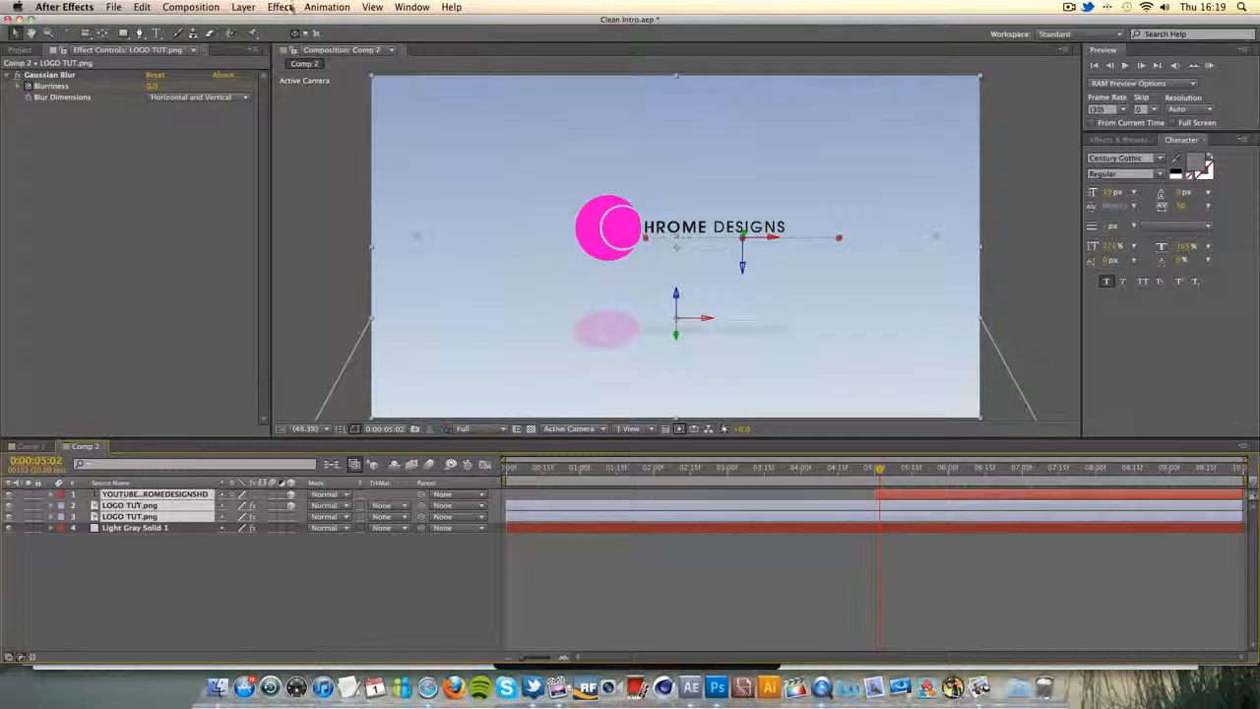
click(243, 7)
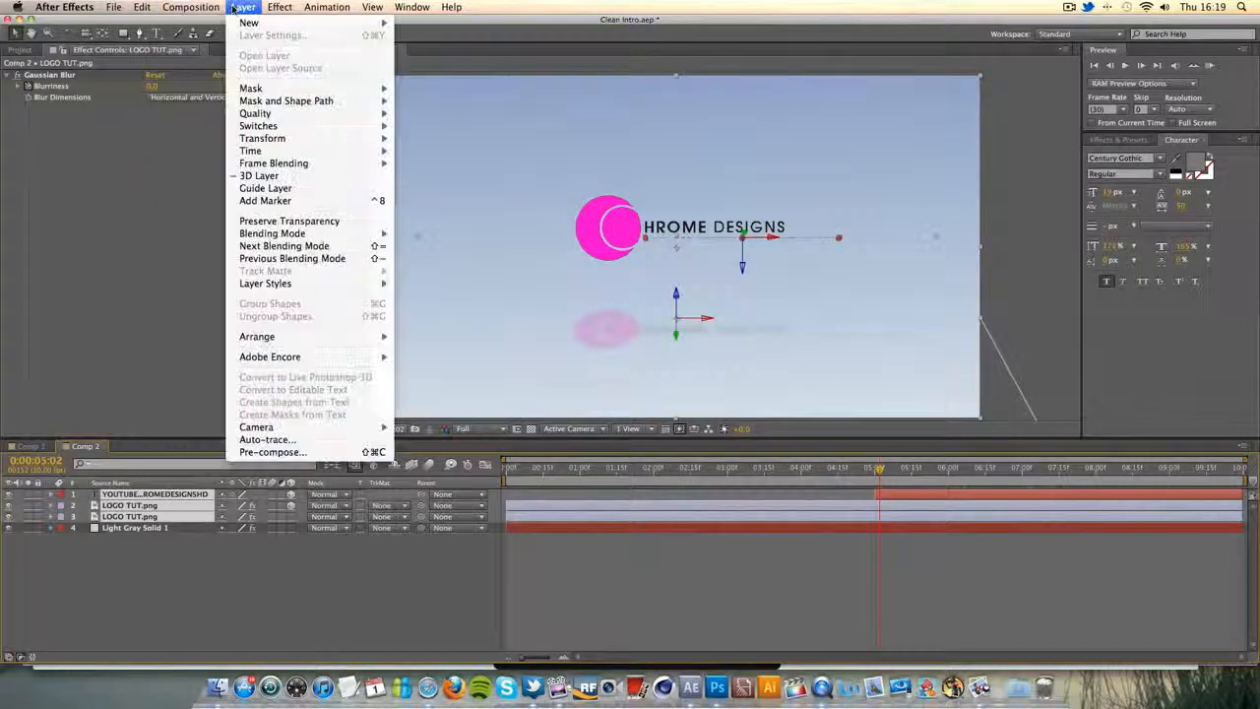
click(276, 452)
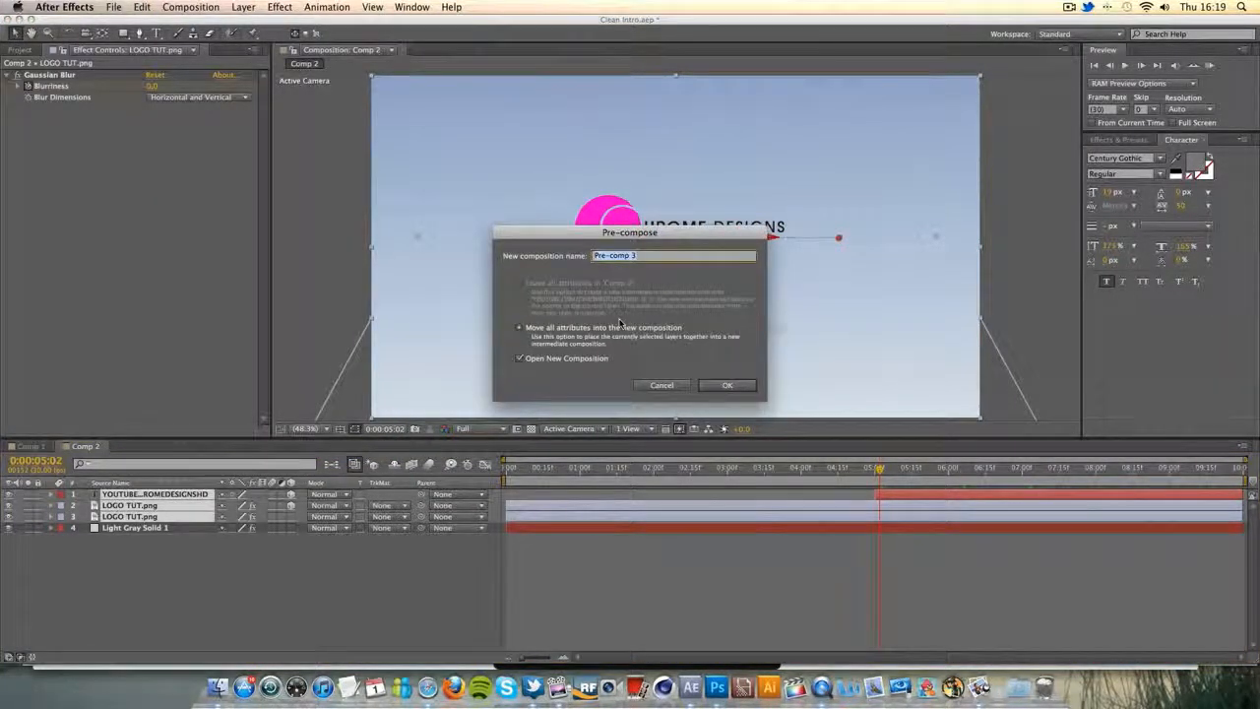
text(Title)
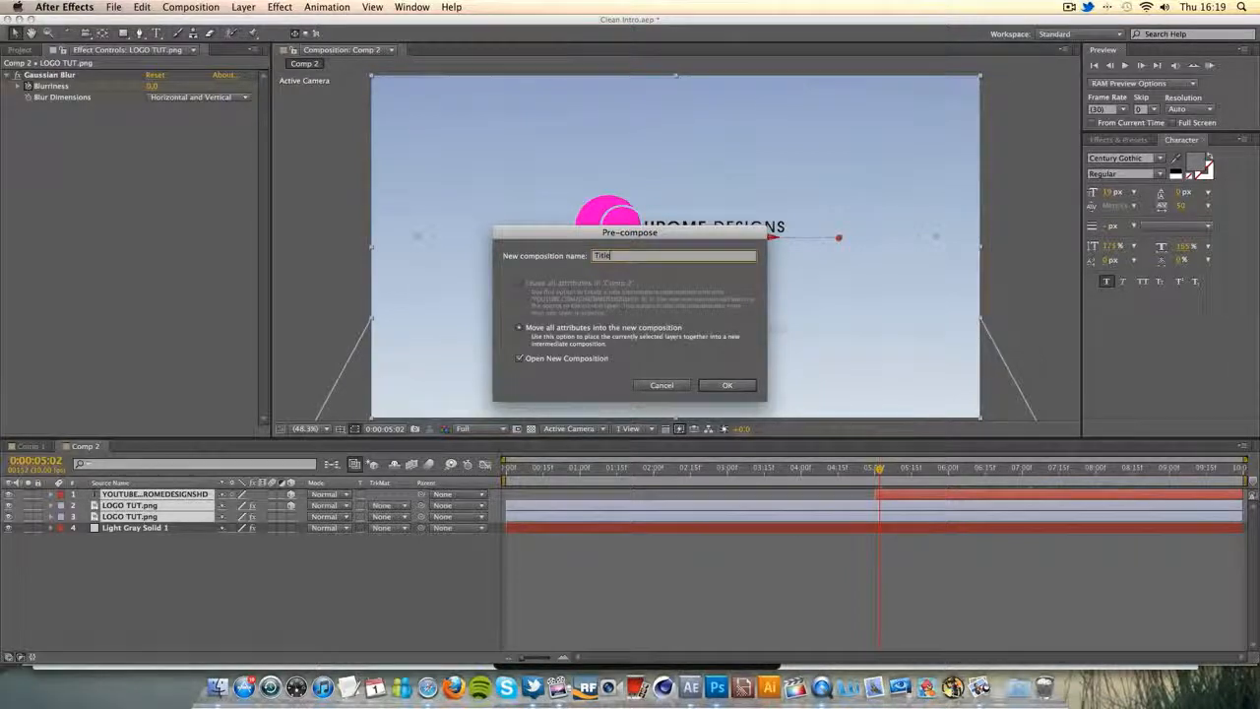
key(Return)
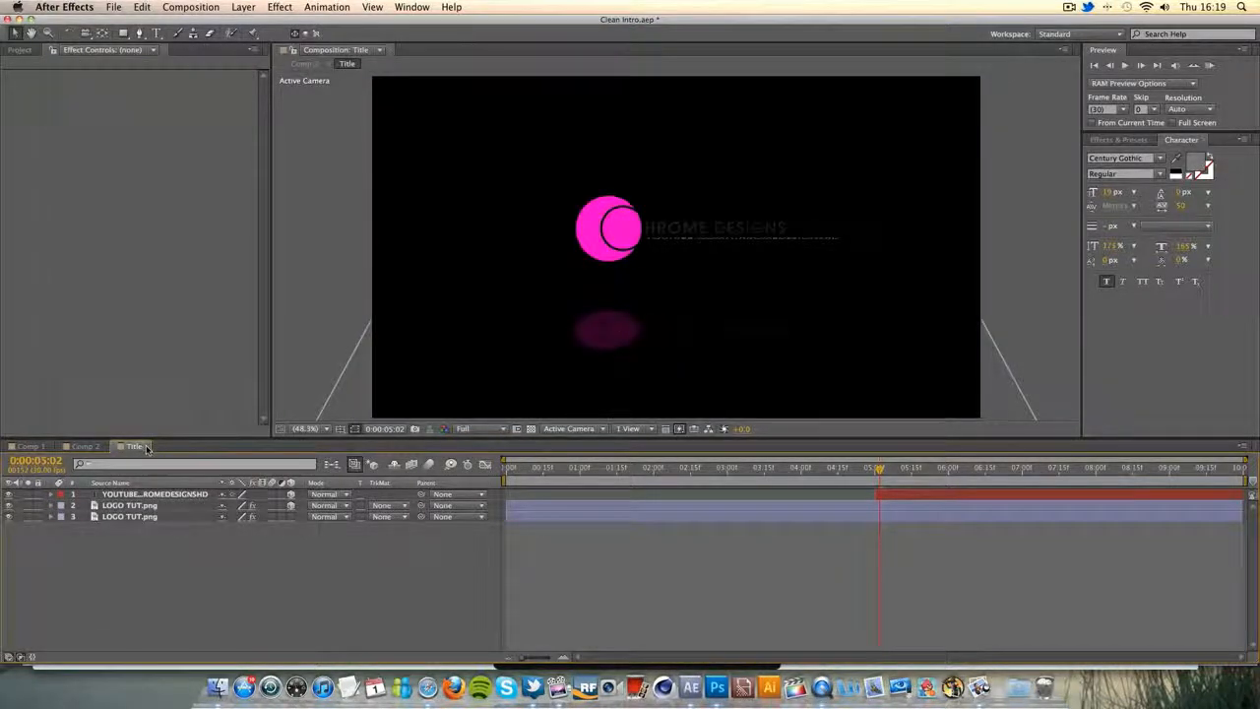
Close the Title composition and keyframe the Title layer's Scale in Comp 2 from 100% at 0:00 to about 92% at 9:29.
click(145, 448)
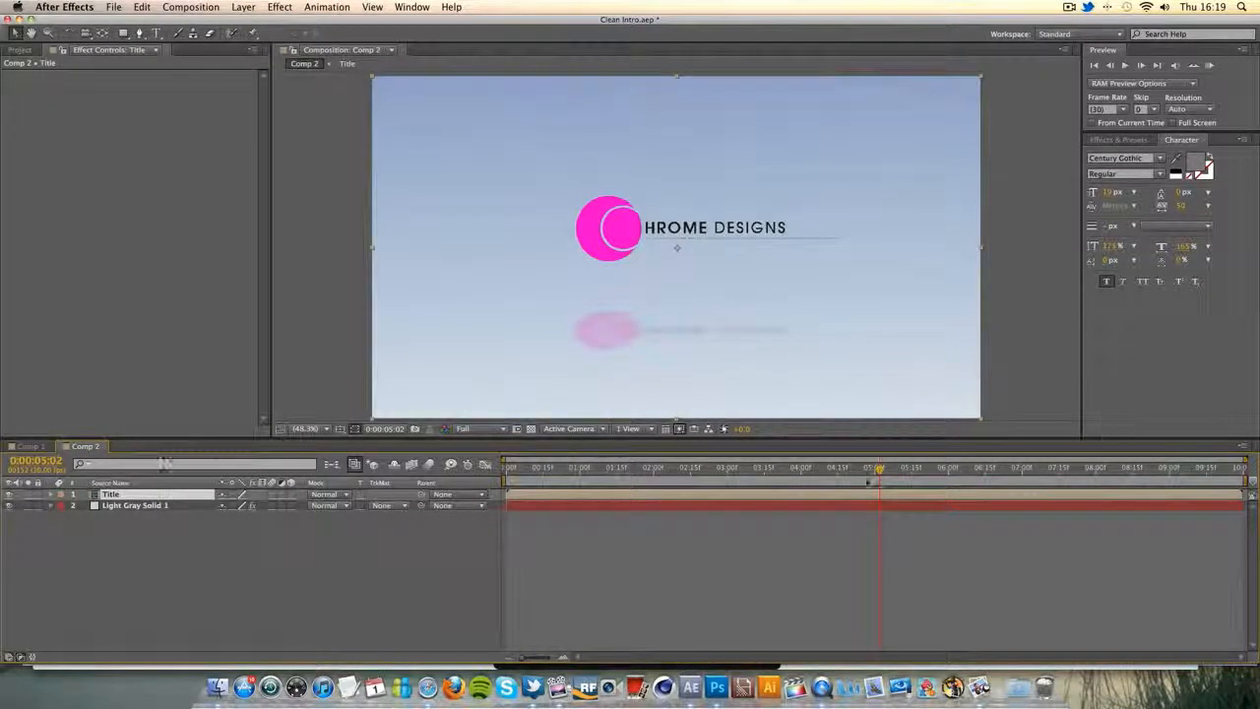
key(Home)
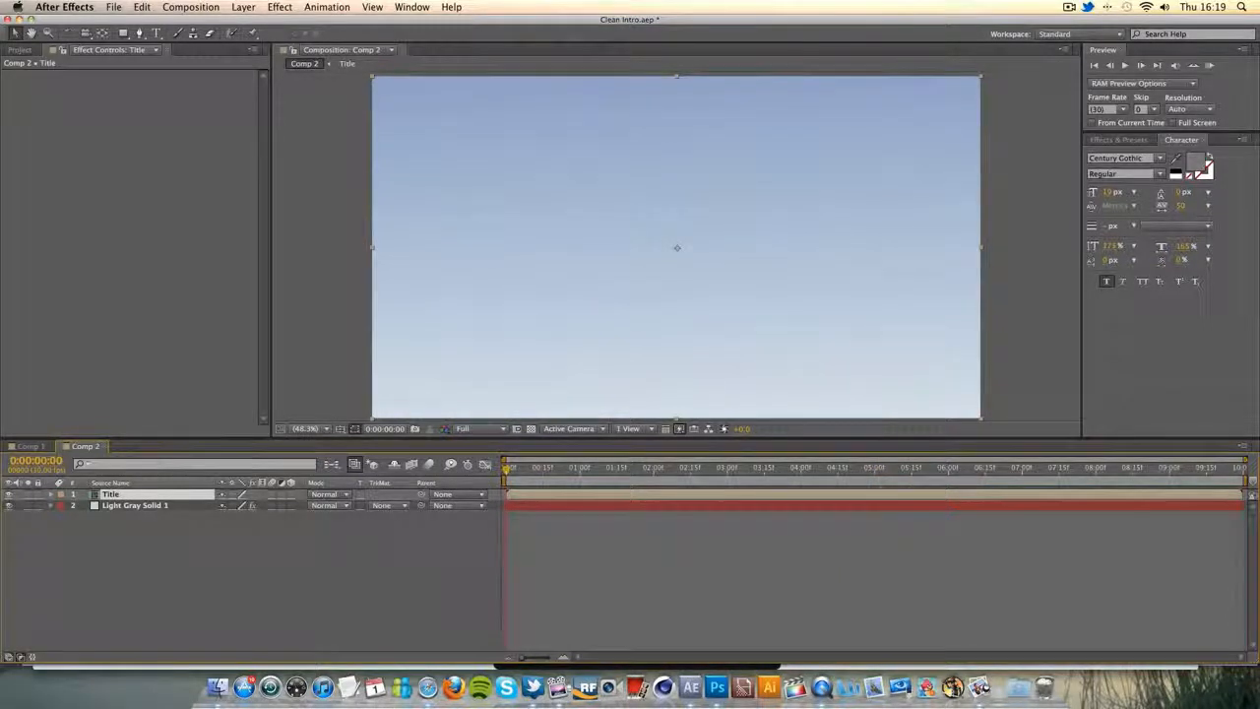
click(51, 495)
click(63, 505)
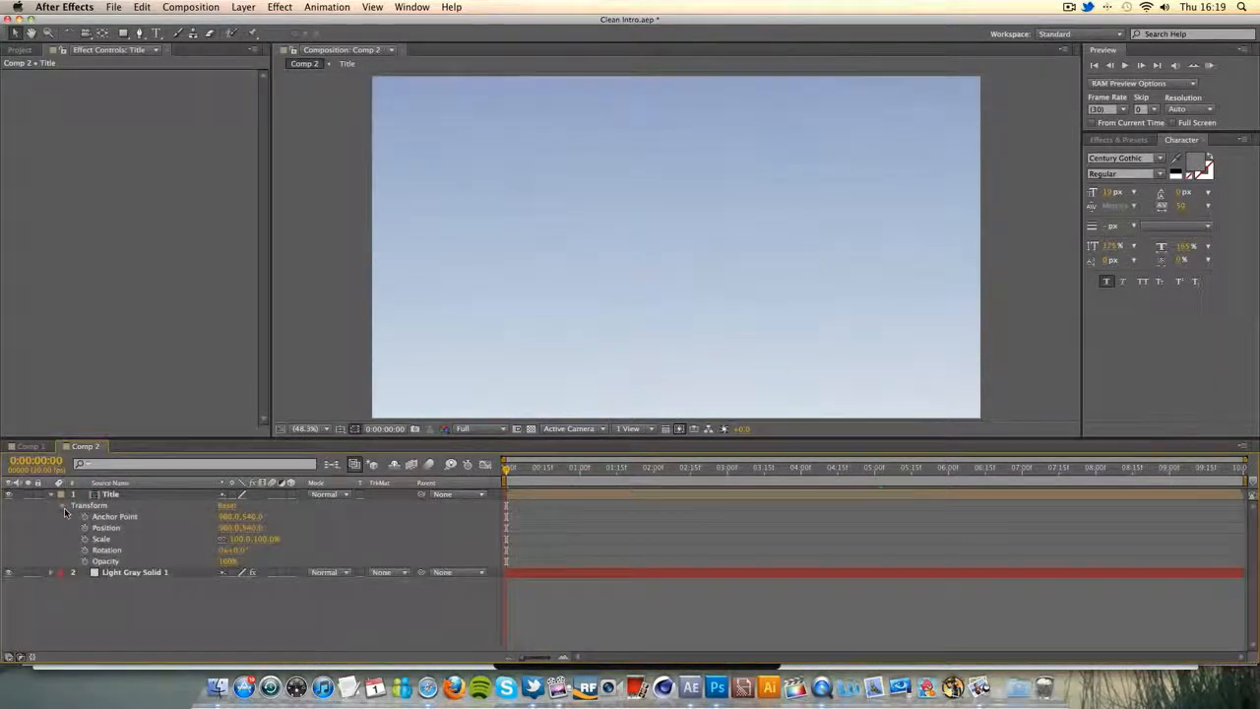
click(104, 539)
click(85, 539)
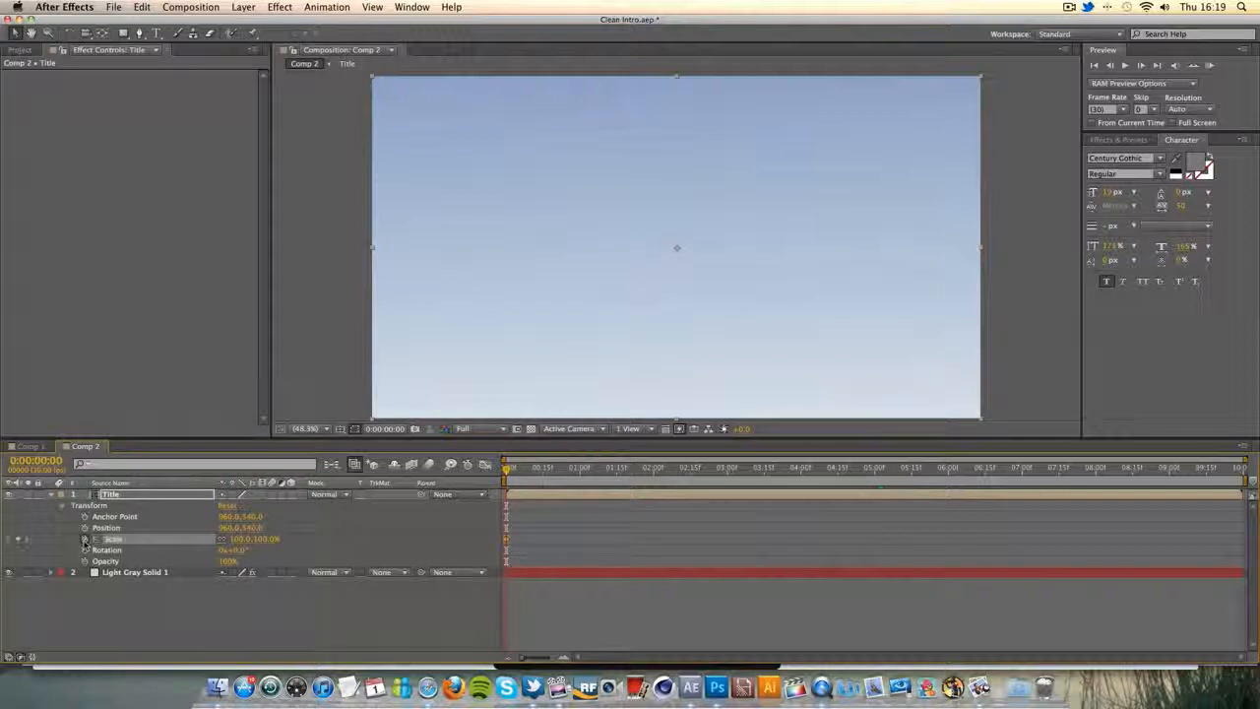
key(End)
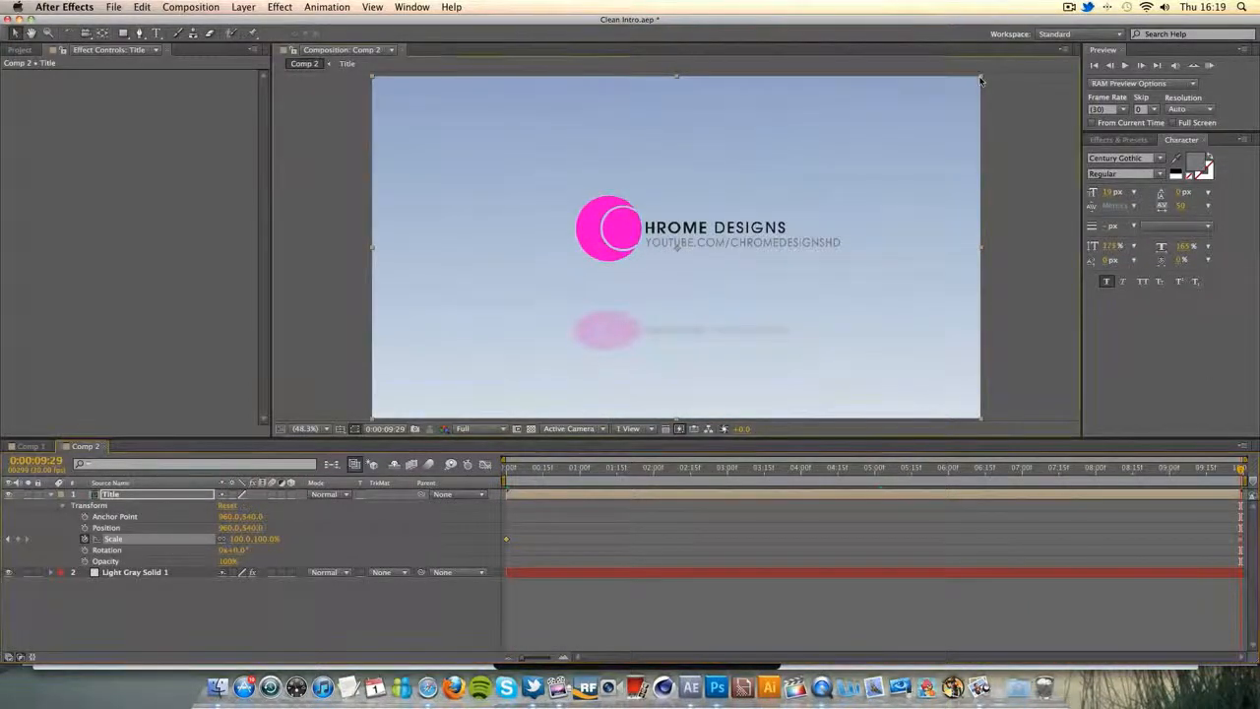
drag(980, 79, 957, 94)
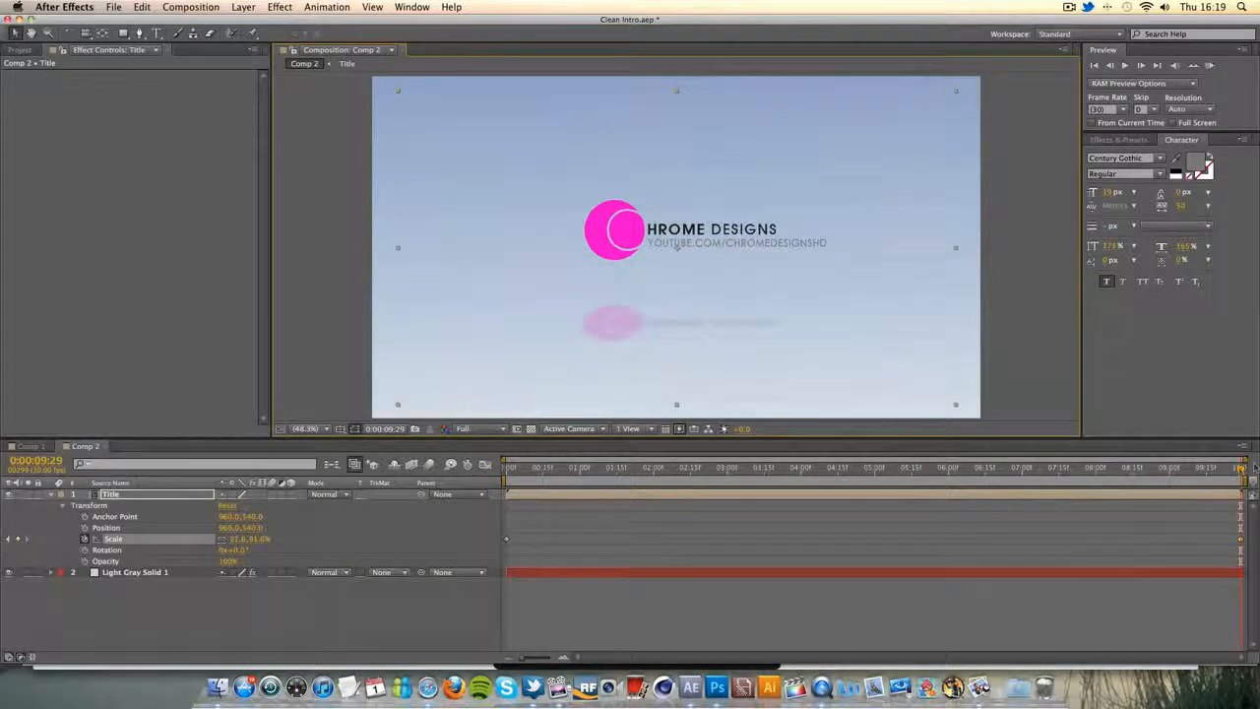
Scrub through the Title layer's scale animation, compare it with Comp 1, and collapse the layer's properties in Comp 2.
key(space)
drag(623, 469, 1215, 469)
click(992, 320)
scroll(992, 320, up, 1)
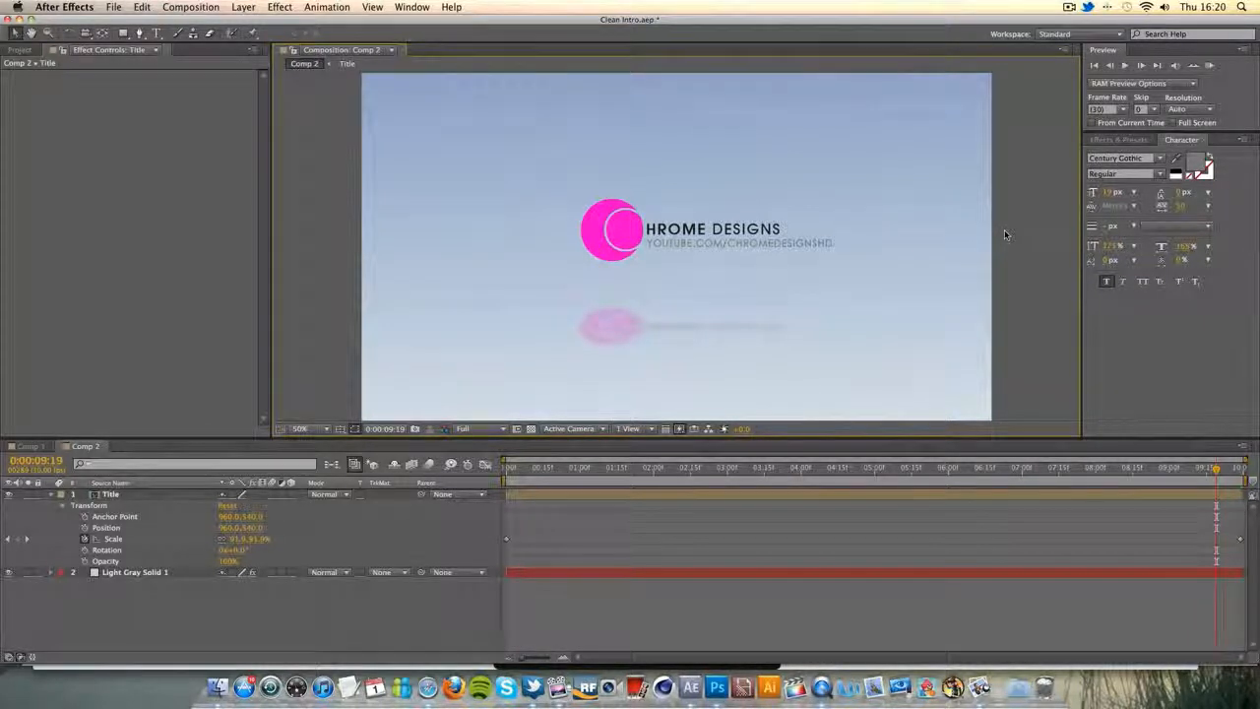
drag(1234, 469, 1171, 469)
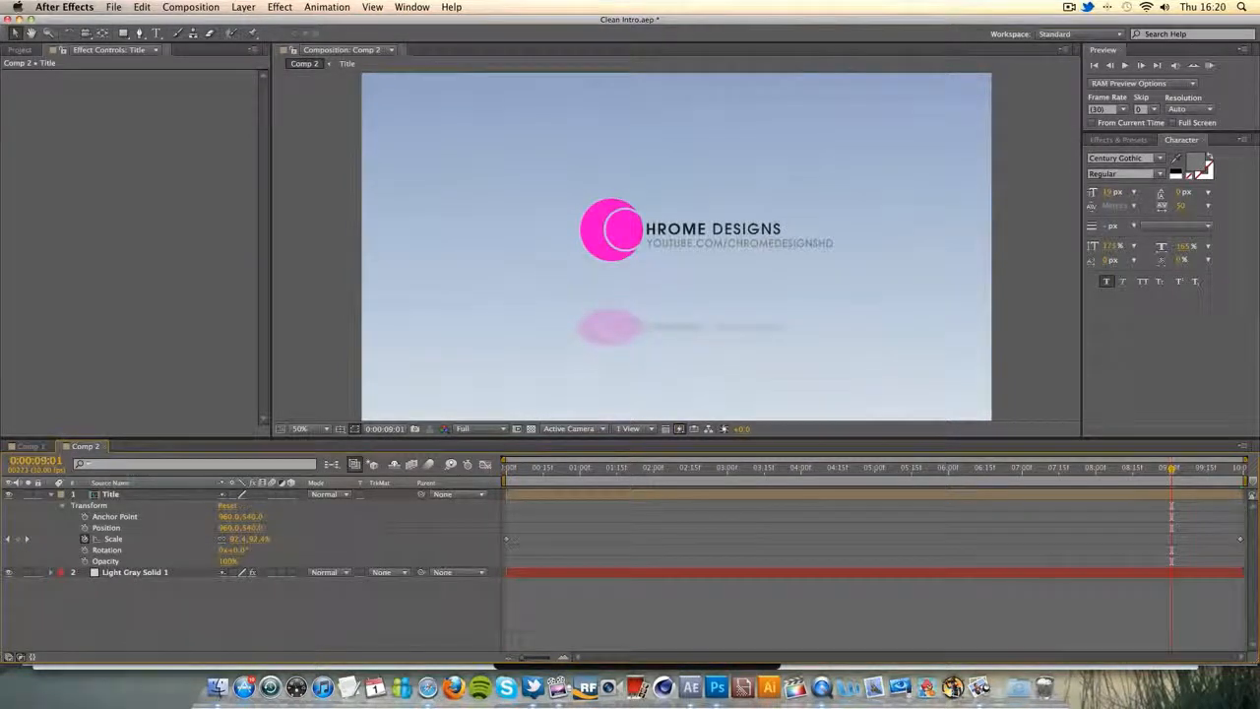
click(29, 446)
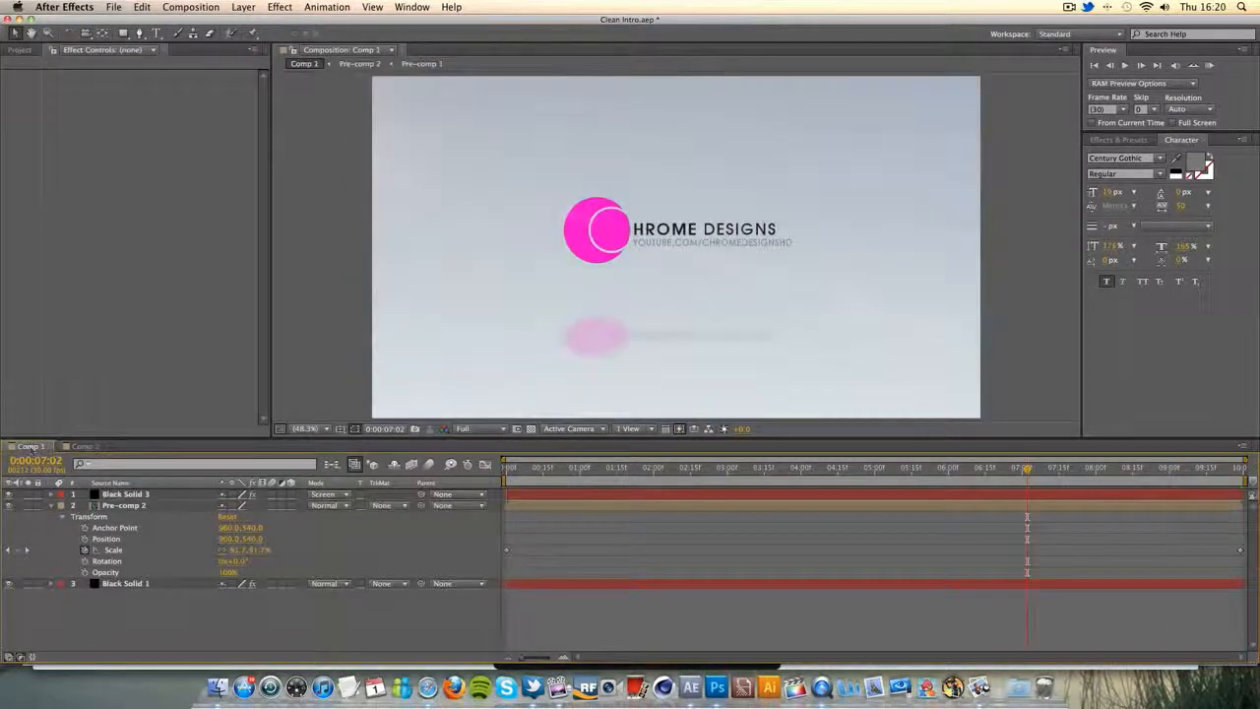
click(83, 447)
click(47, 495)
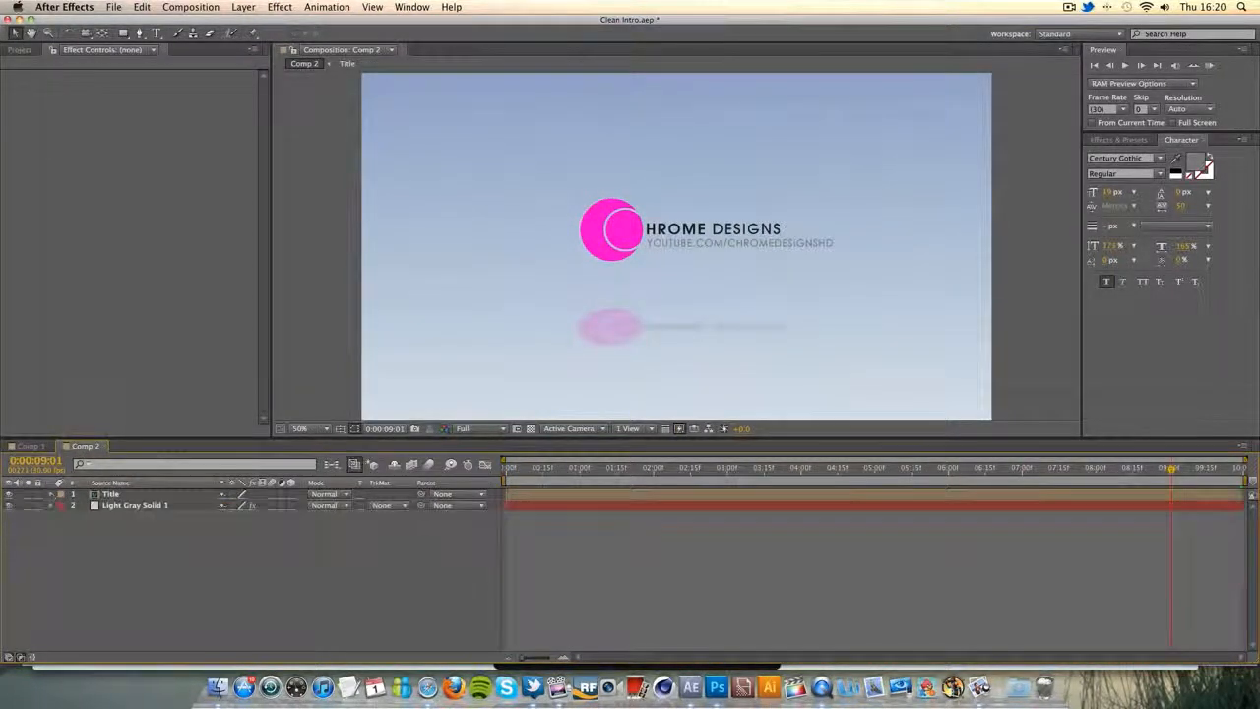
Create a comp-sized light gray solid above the Title layer and apply the Optical Flares effect to it.
right_click(110, 532)
mouse_move(131, 537)
click(355, 570)
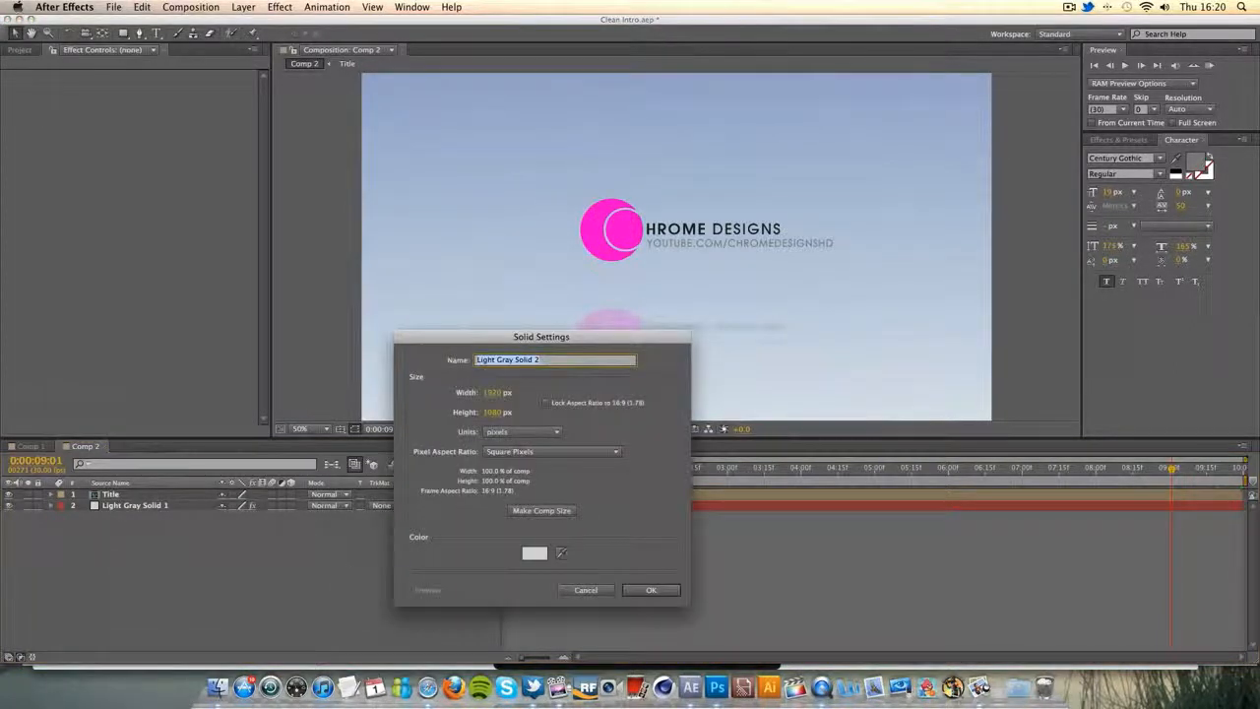
click(660, 592)
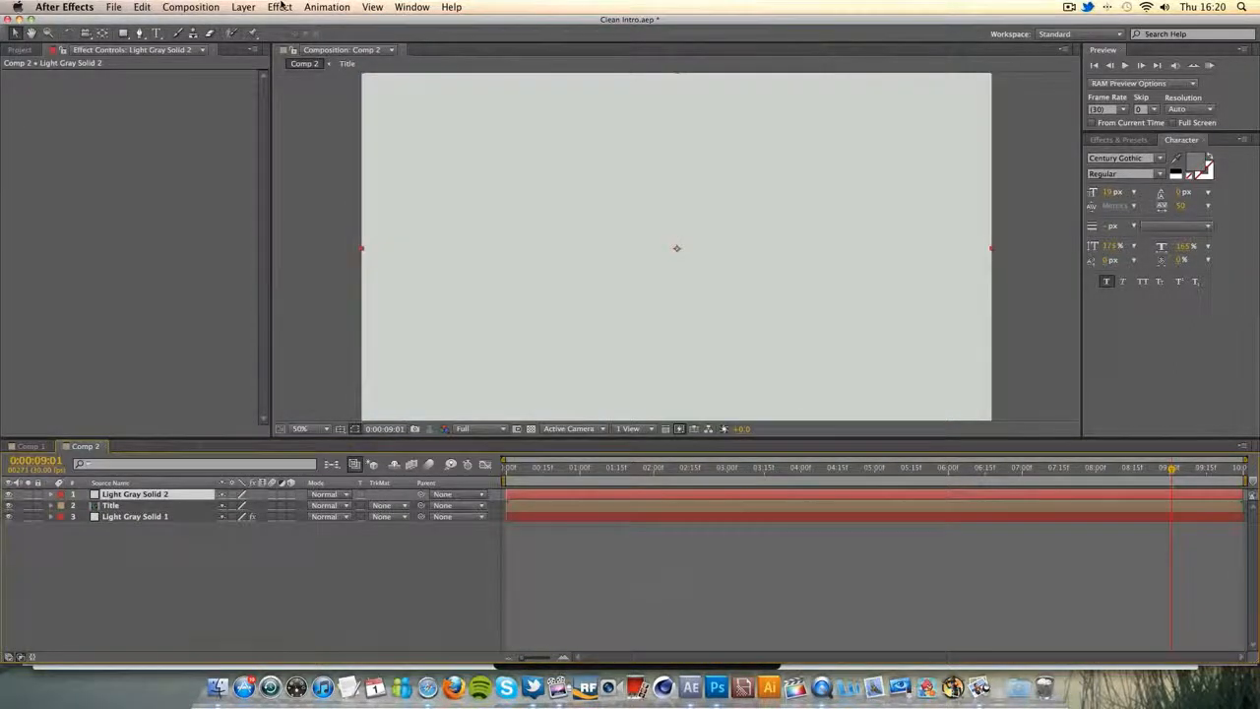
click(282, 6)
mouse_move(325, 351)
click(461, 355)
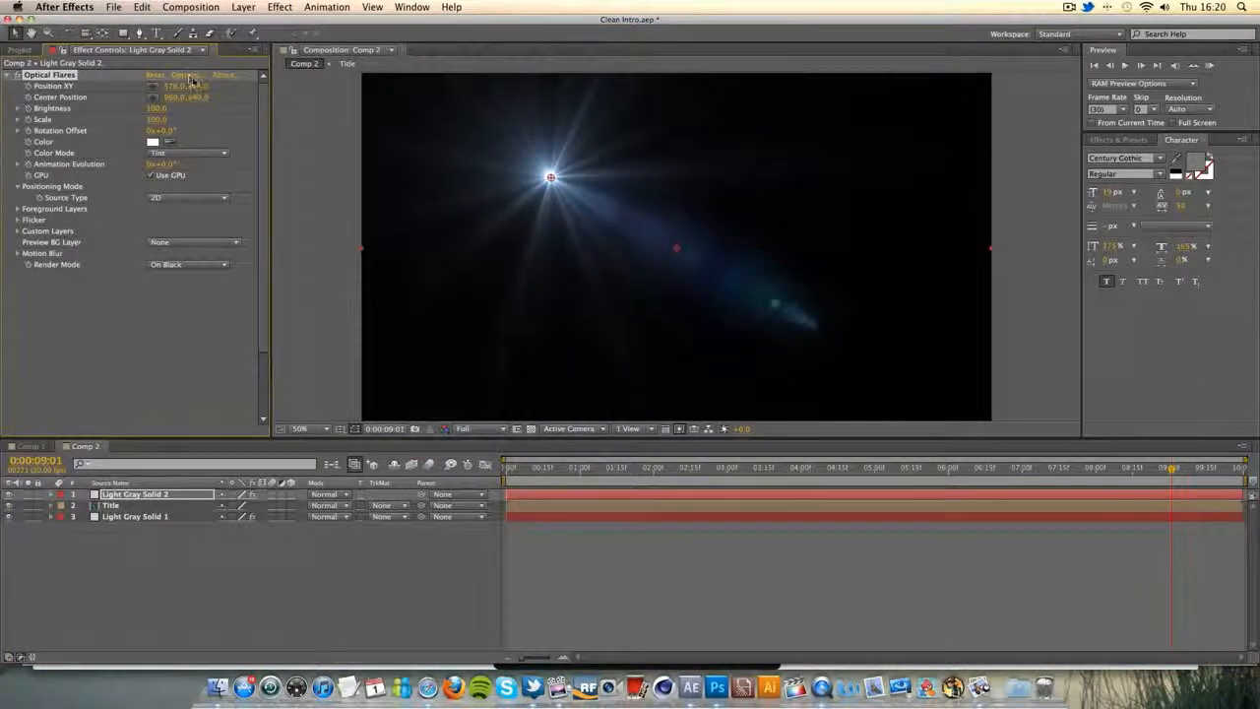
Load the Golden Sun preset from the Motion Graphics presets in the Optical Flares options.
click(185, 76)
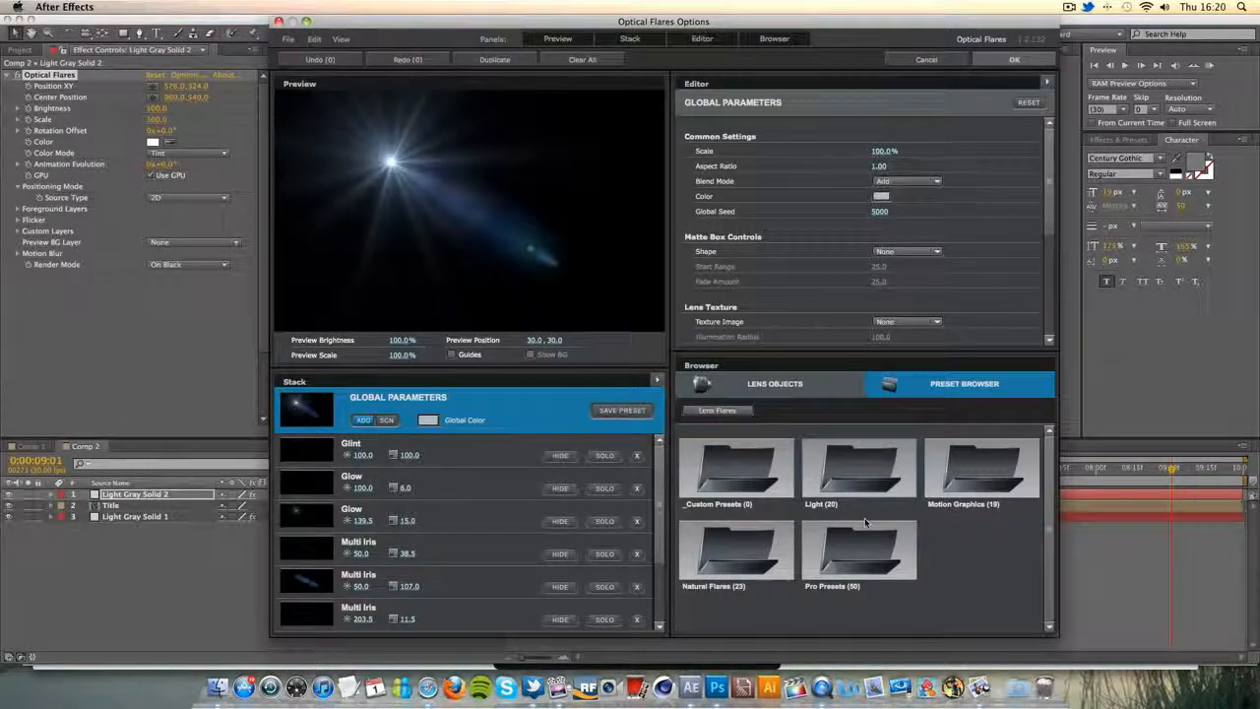
click(938, 497)
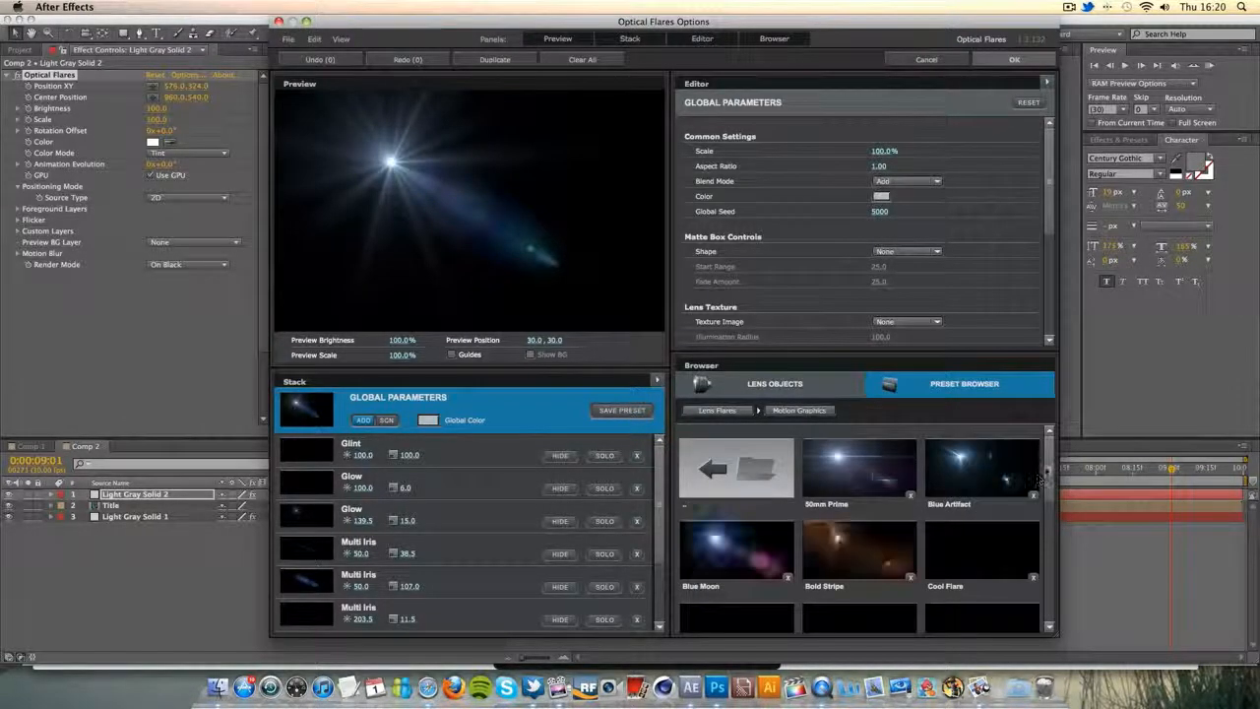
drag(1049, 472, 1057, 513)
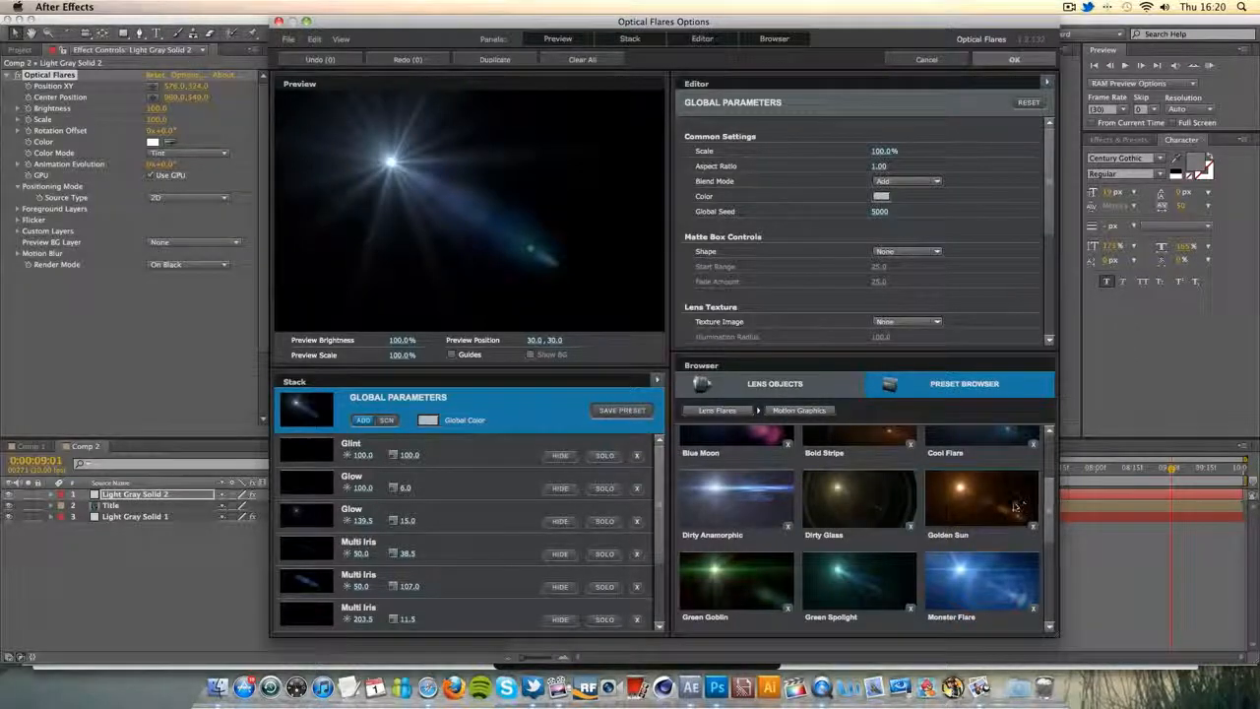
click(1010, 506)
click(1011, 61)
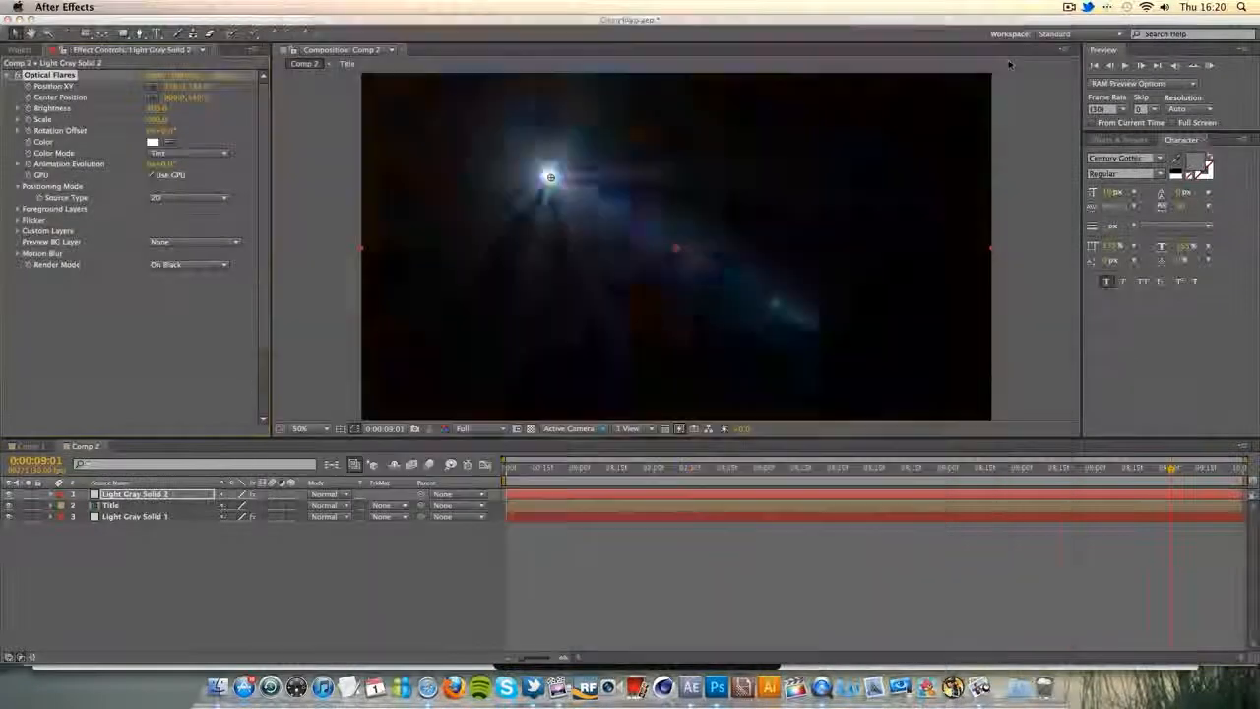
Set the flare solid's blending mode to Screen.
click(134, 494)
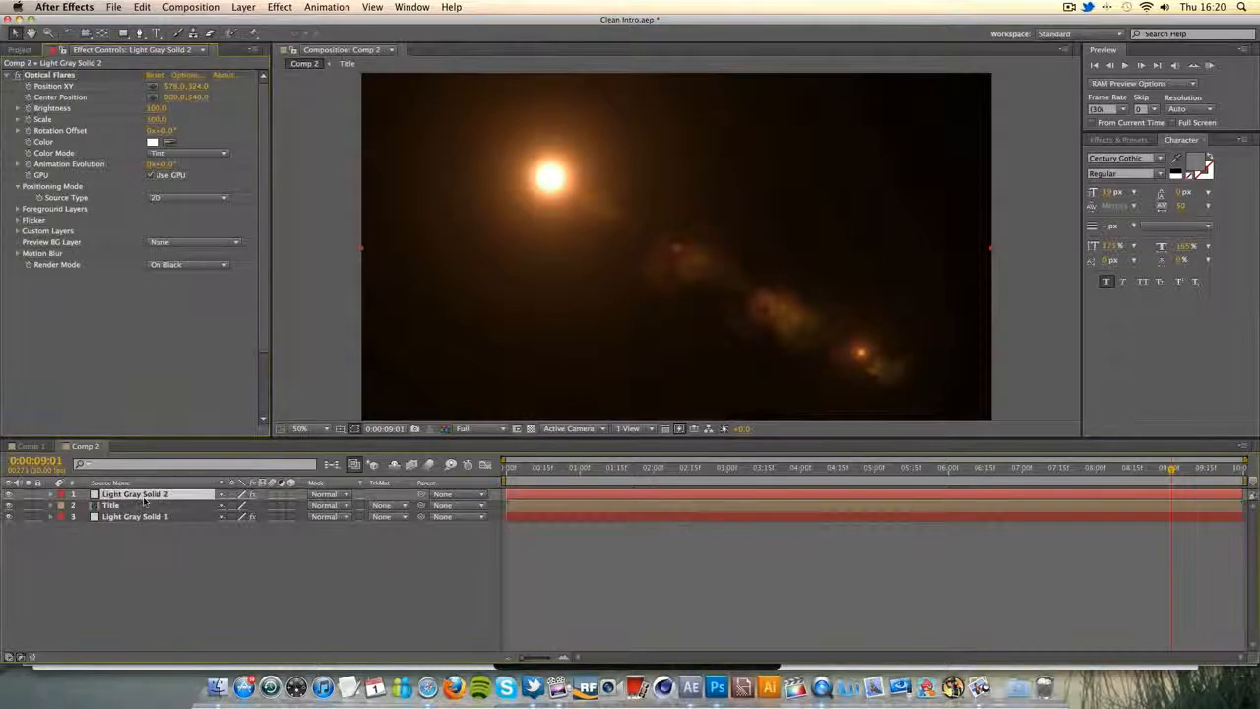
click(327, 493)
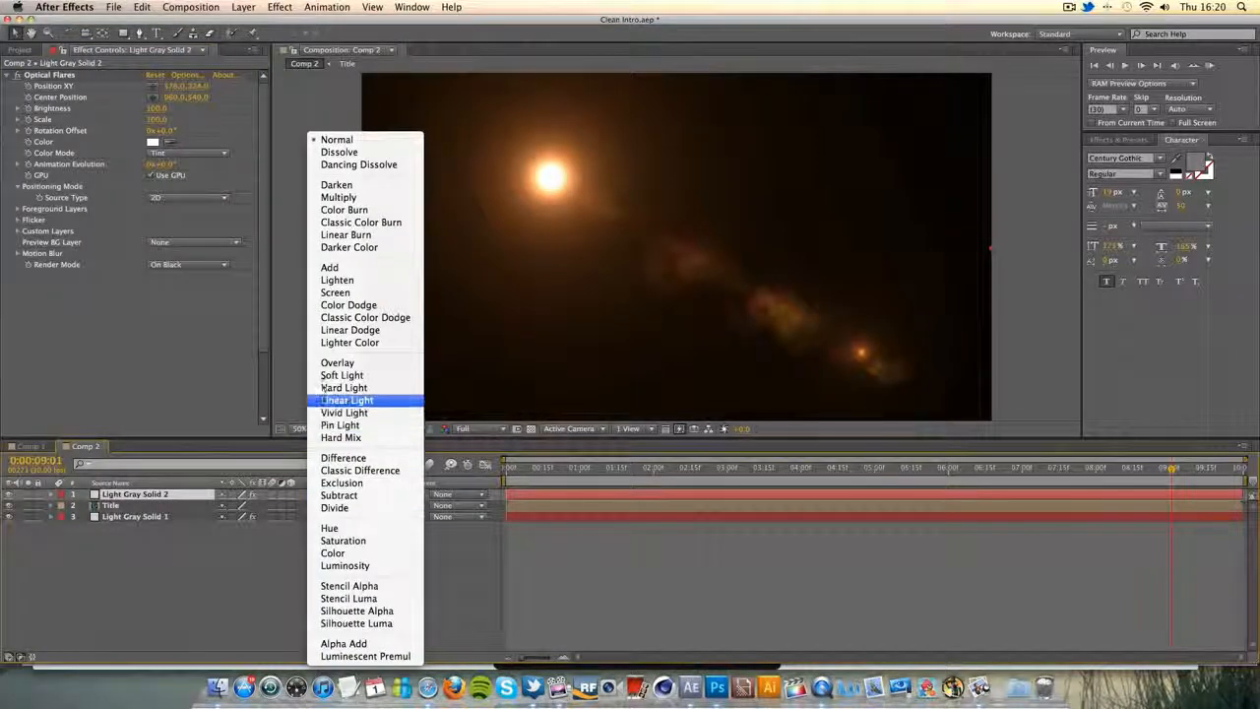
click(322, 292)
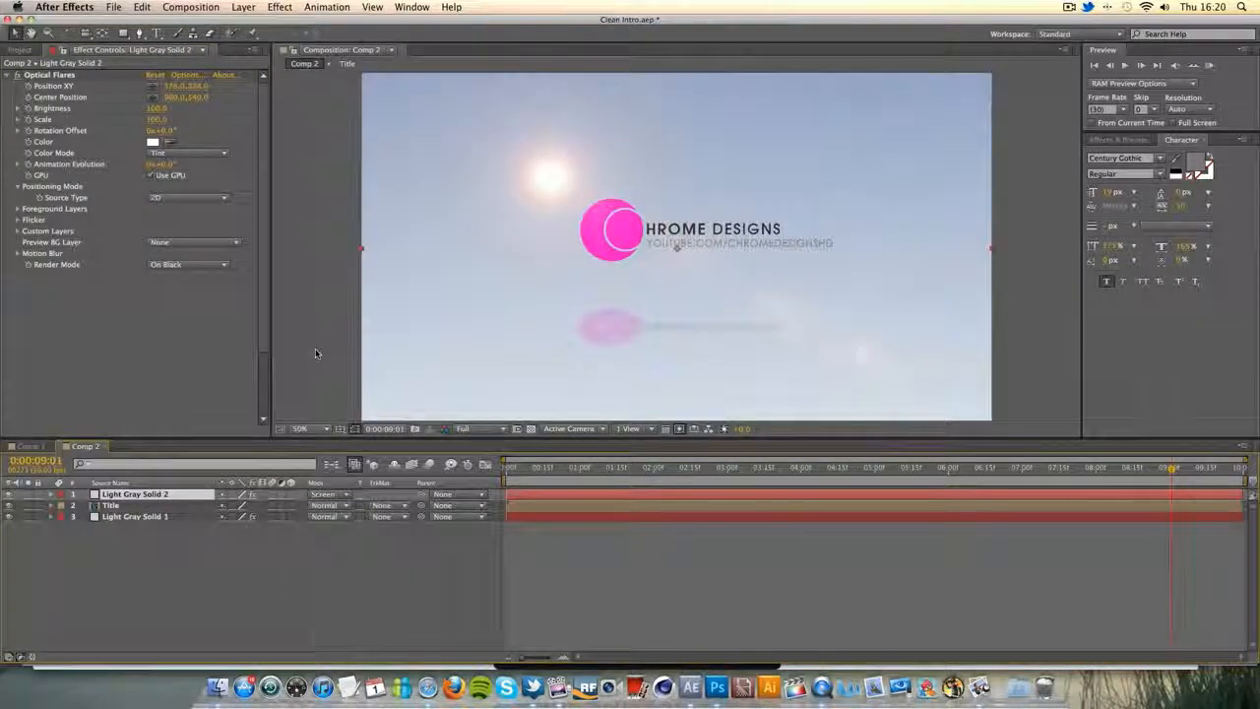
Raise the flare's Brightness to about 280 and move it beyond the frame's upper-left corner, to about (-110, -4).
click(39, 73)
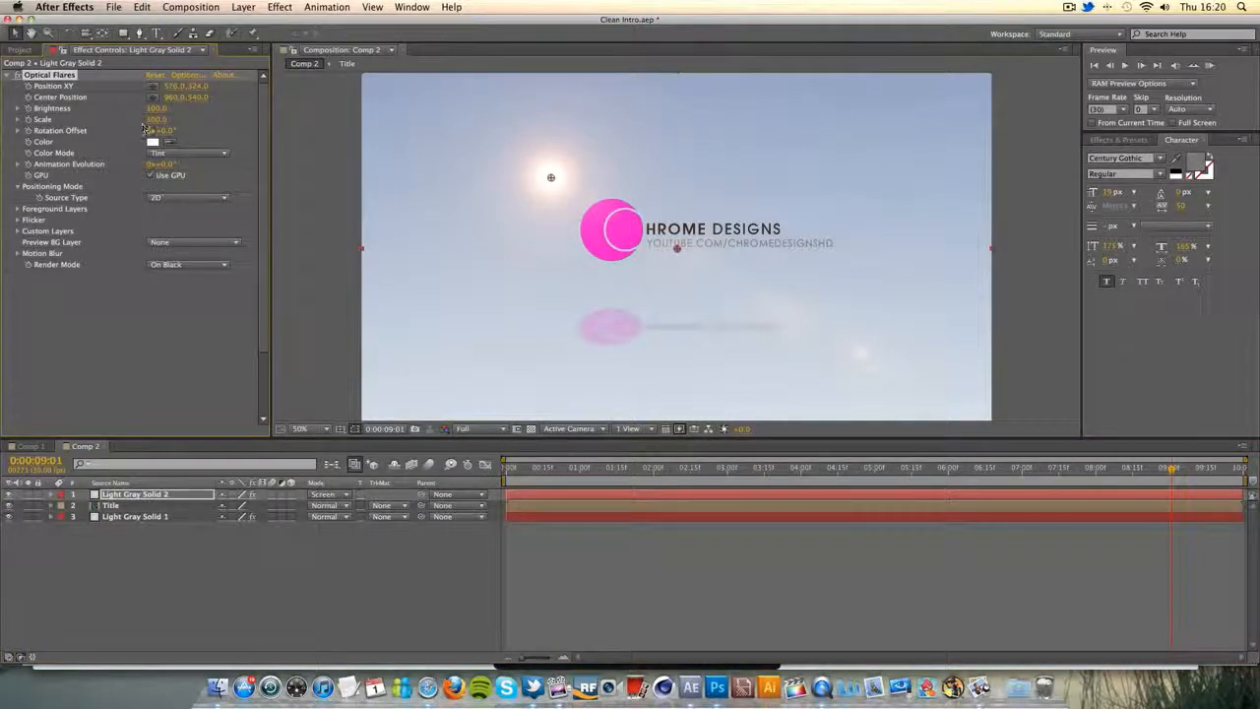
mouse_move(156, 108)
mouse_down()
mouse_move(190, 108)
mouse_move(166, 108)
mouse_up()
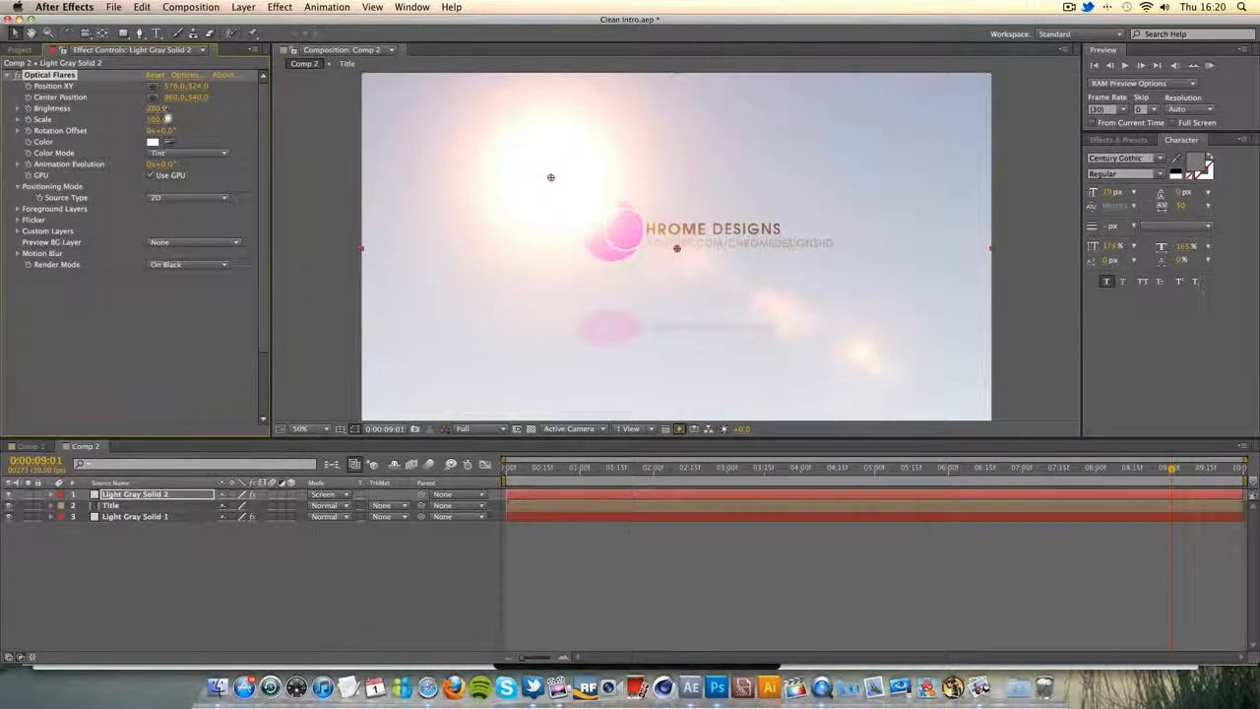
drag(551, 178, 324, 71)
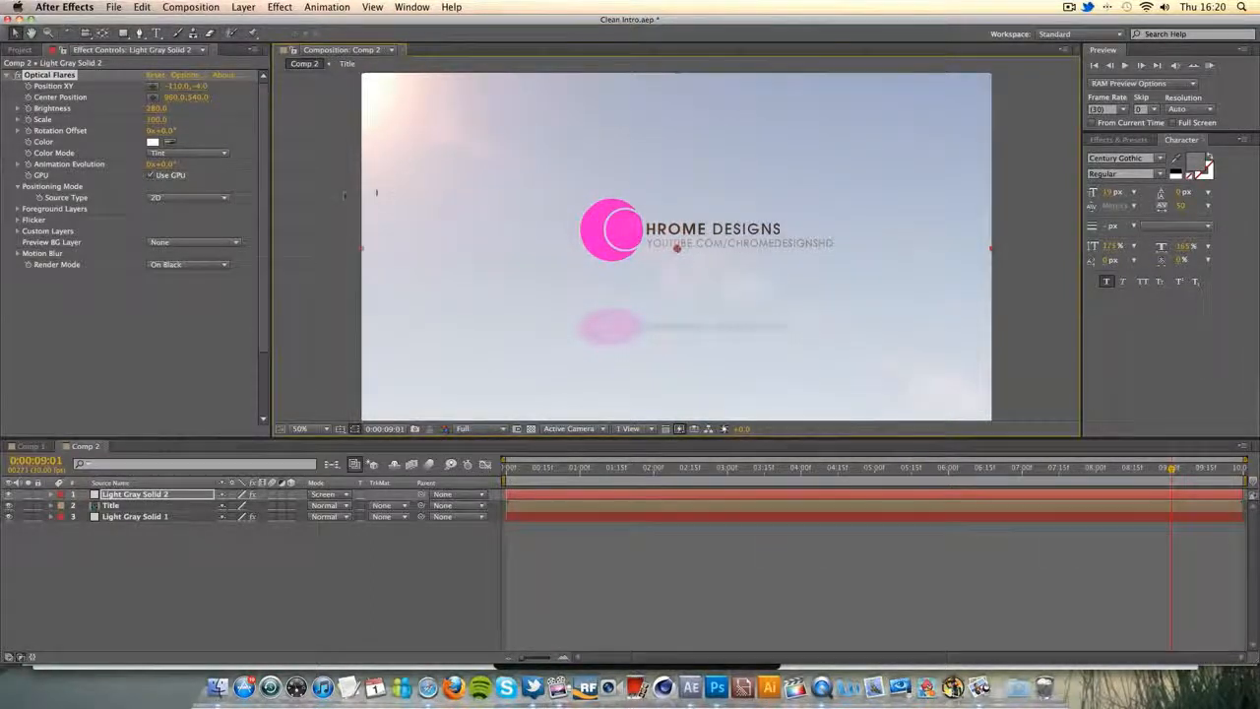
click(345, 195)
Keyframe the flare's Position XY from about (-138, 96) at 0:00 to about (-108, 470) at 9:29.
key(Home)
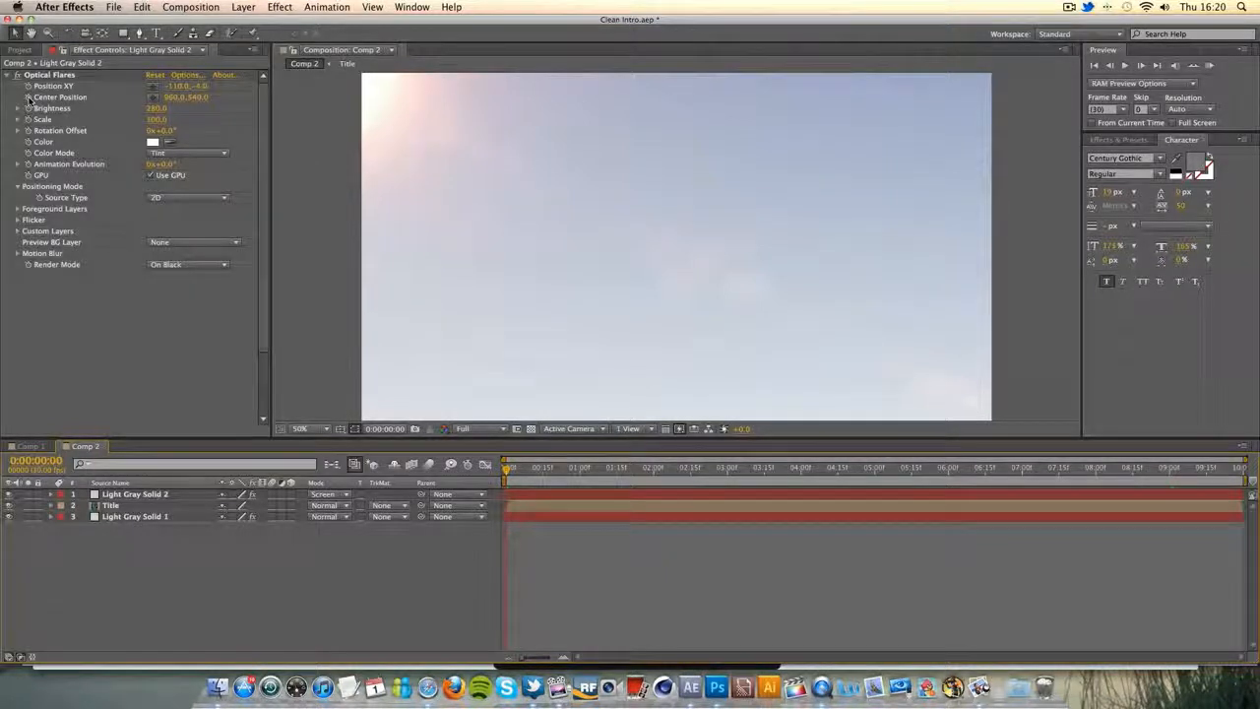
click(50, 75)
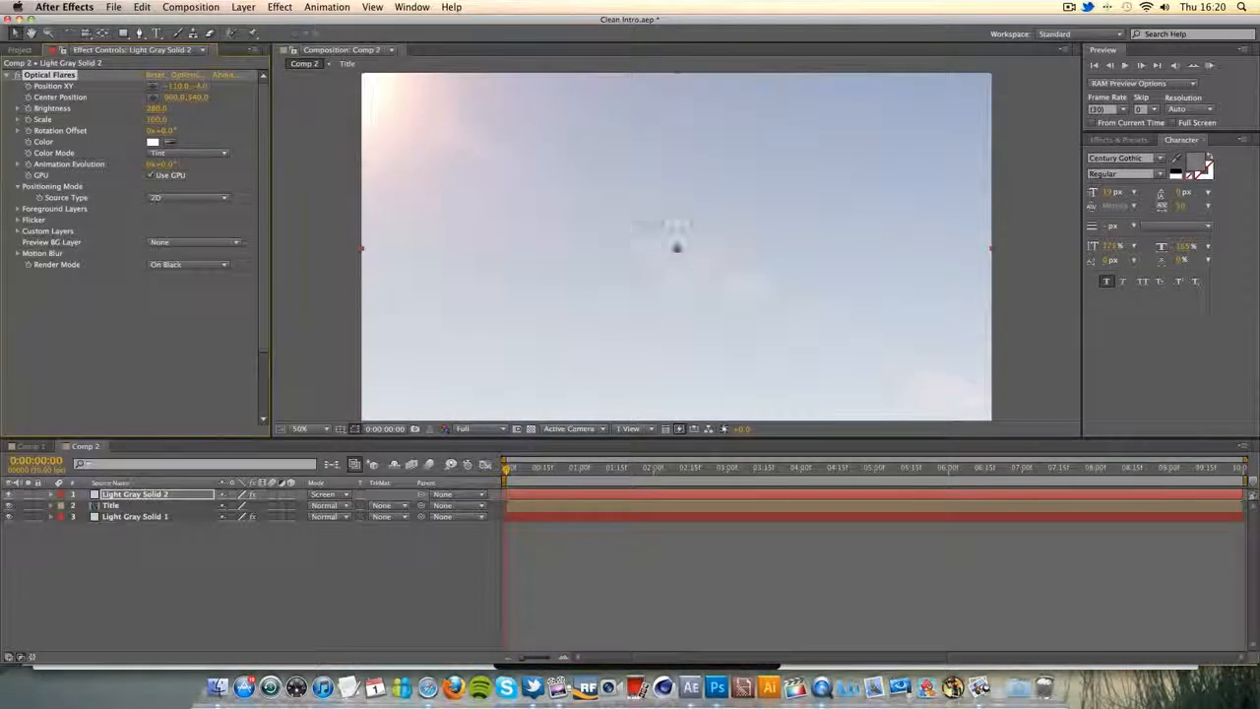
click(325, 77)
mouse_move(325, 78)
mouse_down()
mouse_move(328, 66)
mouse_move(309, 276)
mouse_move(318, 99)
mouse_up()
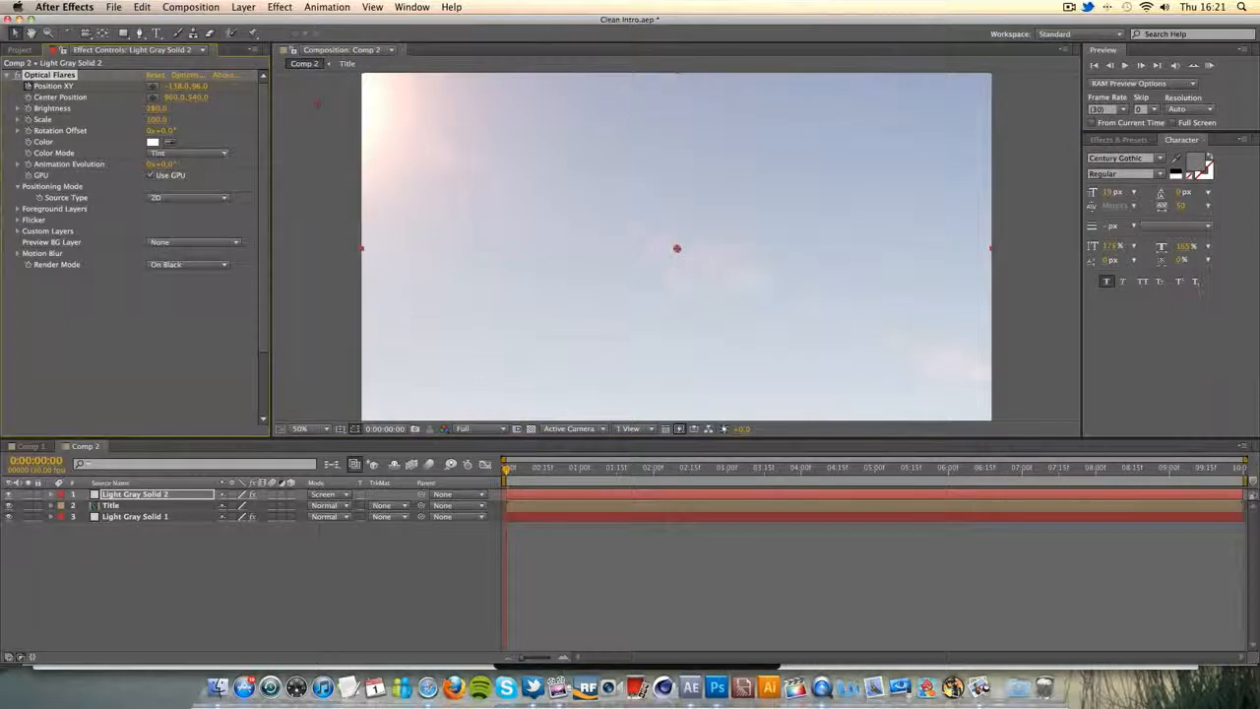
drag(509, 472, 1242, 473)
drag(317, 99, 328, 228)
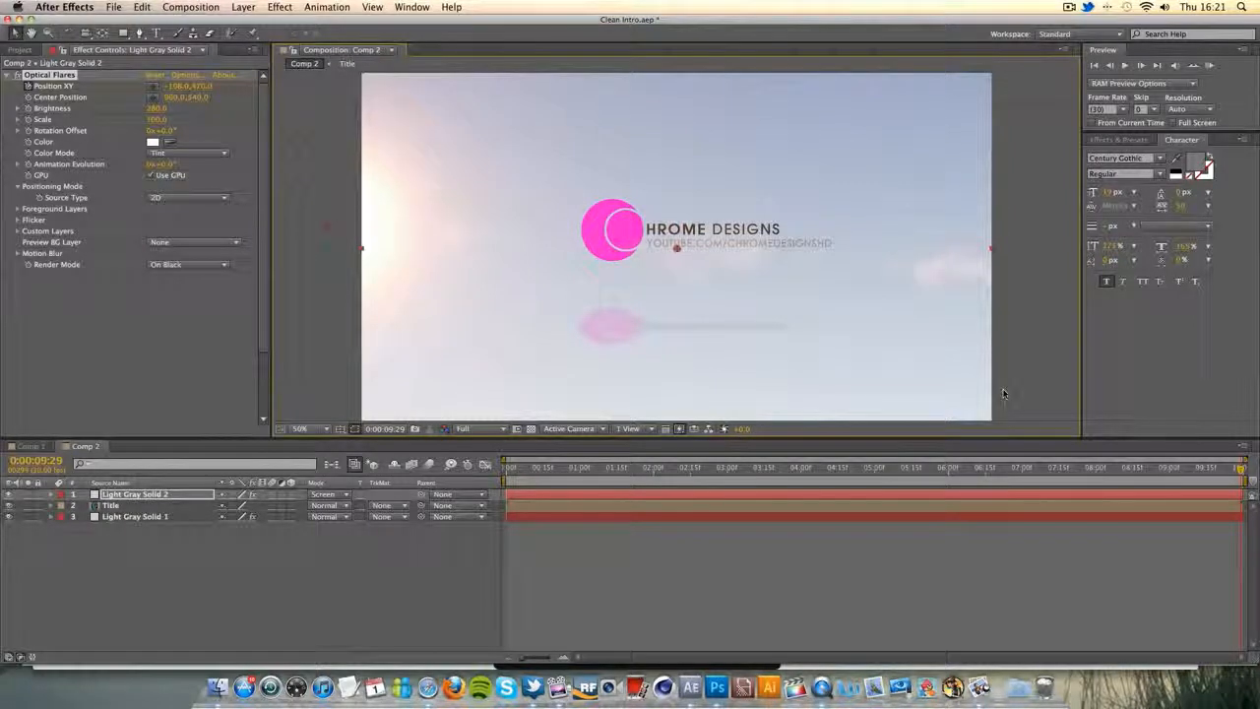
mouse_move(1241, 471)
mouse_down()
mouse_move(551, 471)
mouse_move(1061, 473)
mouse_move(1234, 488)
mouse_up()
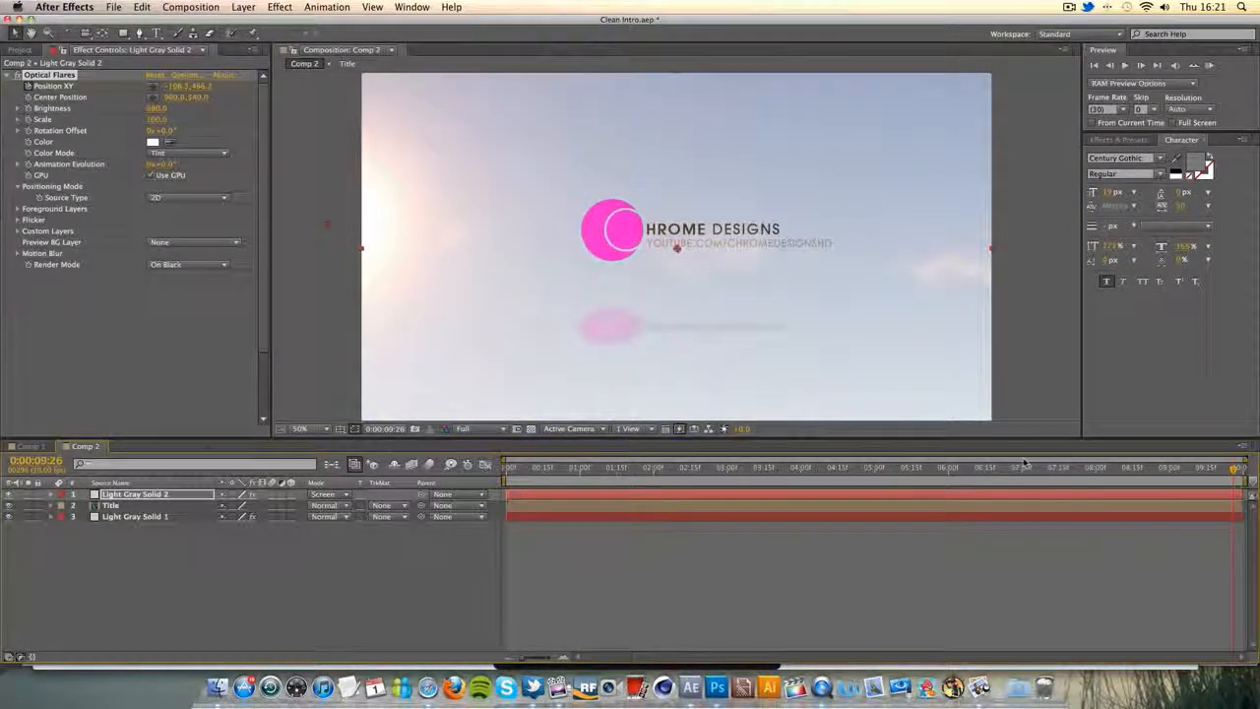
Lower the flare solid's Opacity to about 80%, set the current time to 9:29 and deselect the layer.
click(262, 593)
click(179, 495)
key(t)
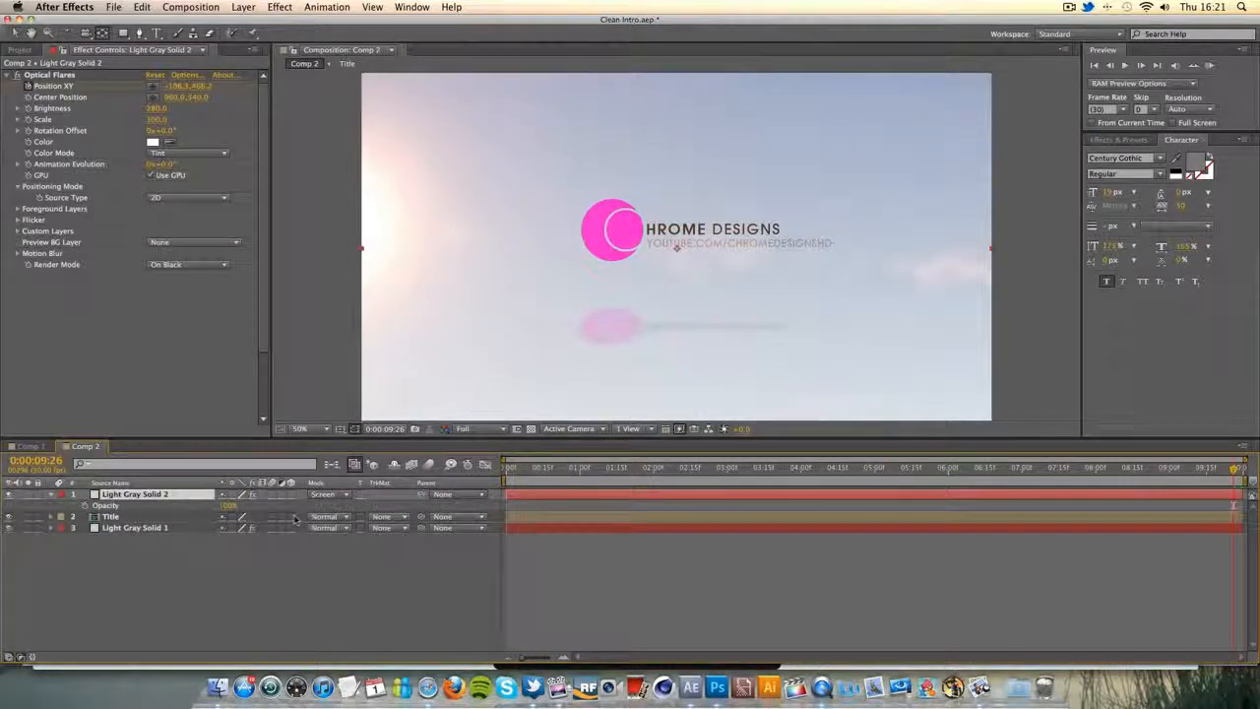
drag(229, 505, 212, 505)
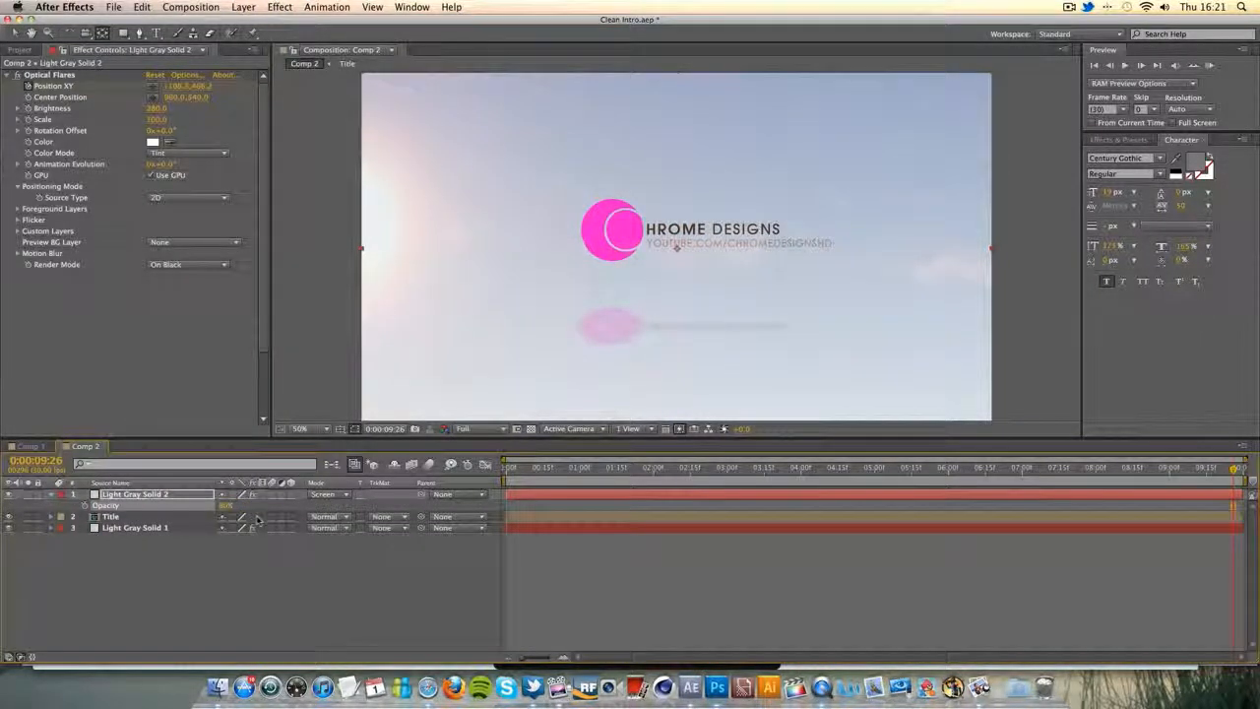
mouse_move(1235, 473)
mouse_down()
mouse_move(506, 480)
mouse_move(1244, 479)
mouse_up()
click(1062, 384)
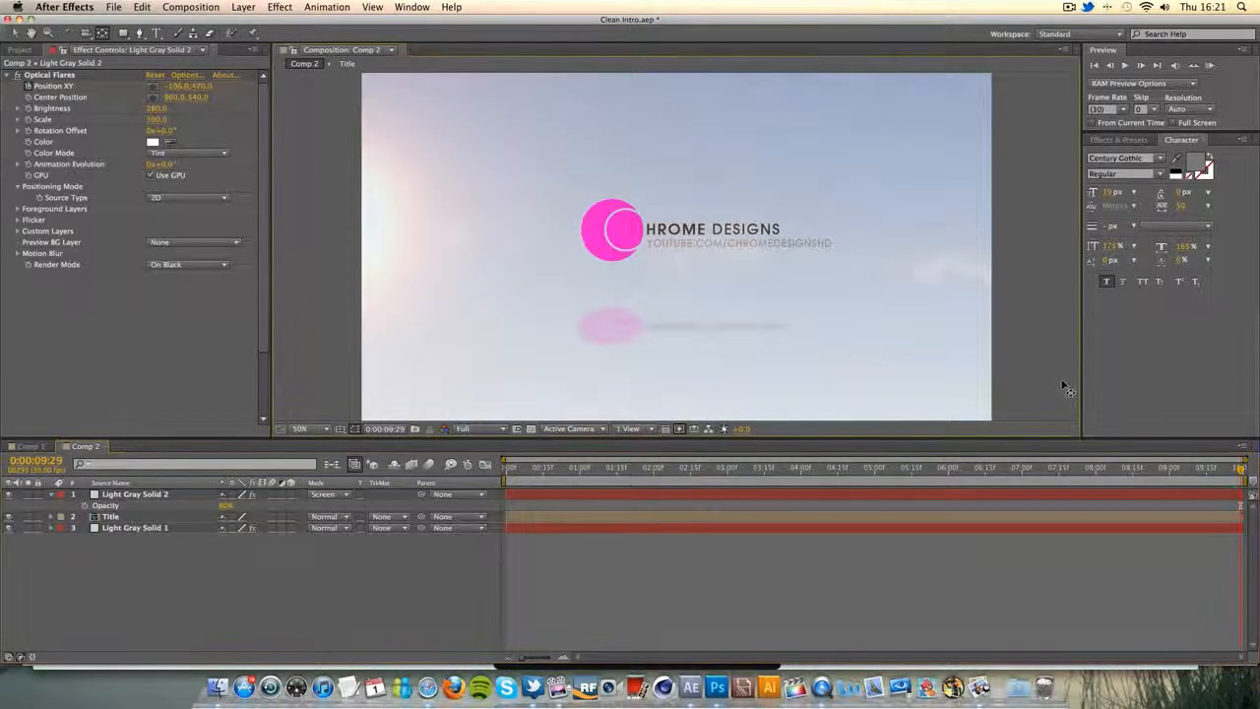